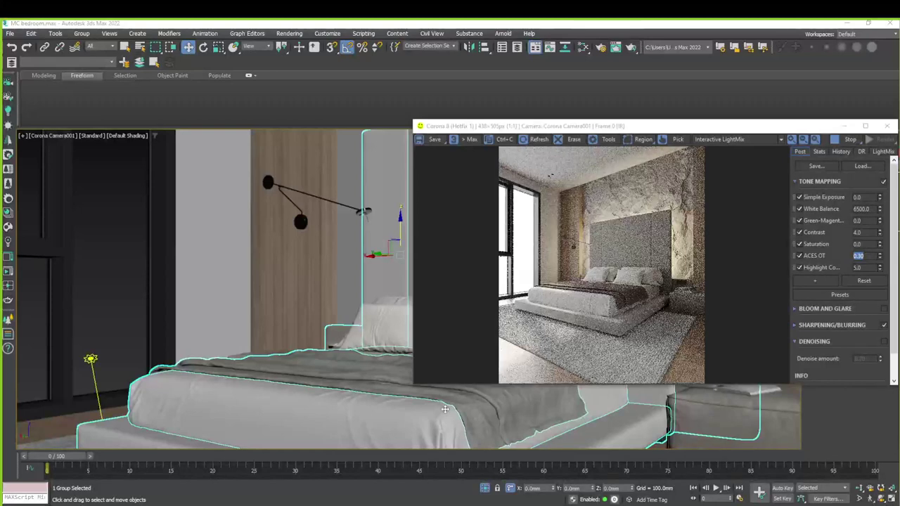
# Add a LUT operator to the Corona tone mapping stack and enable it
pyautogui.moveTo(670, 130); pyautogui.dragTo(420, 123)
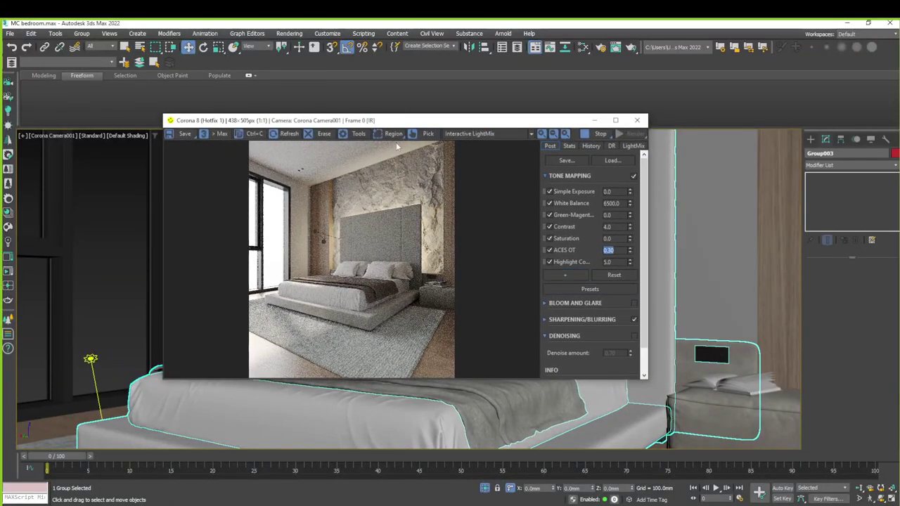
pyautogui.click(570, 275)
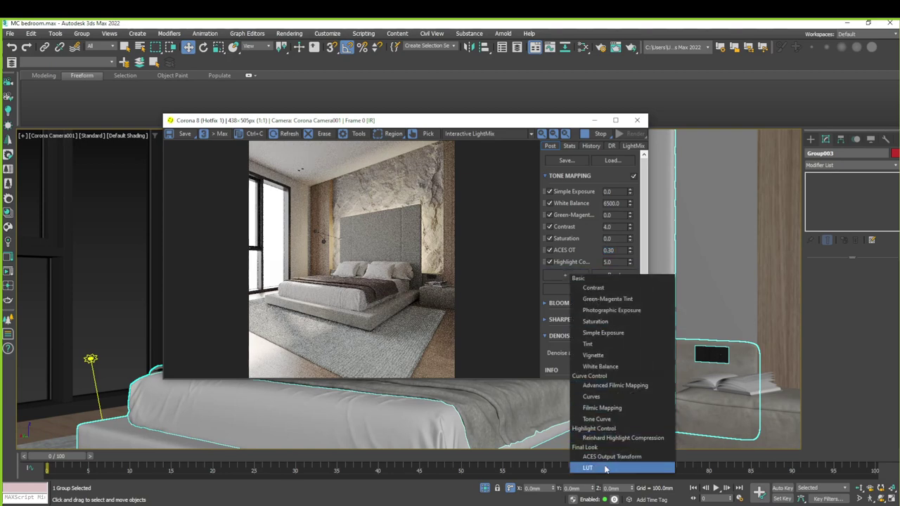
pyautogui.click(606, 467)
pyautogui.click(550, 274)
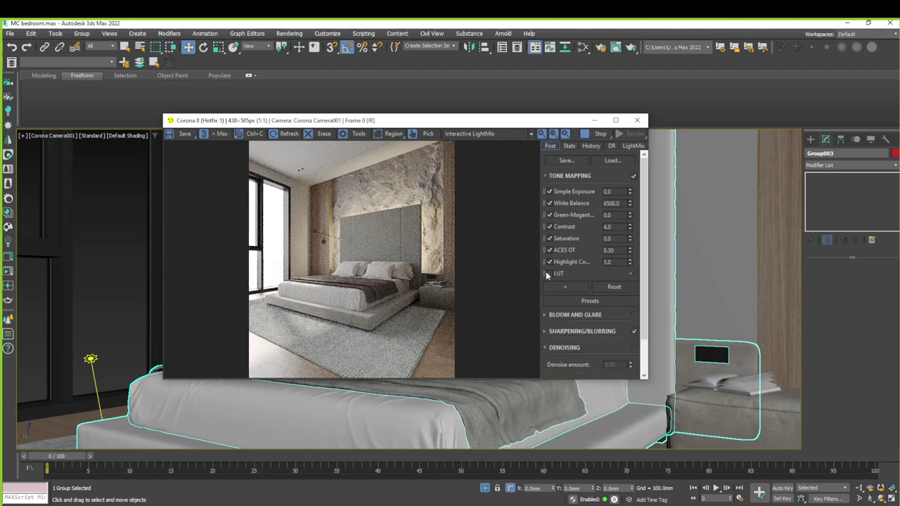
# Browse the LUT preset list and try the Kim_Amlan preset on the render
pyautogui.click(632, 274)
pyautogui.click(619, 288)
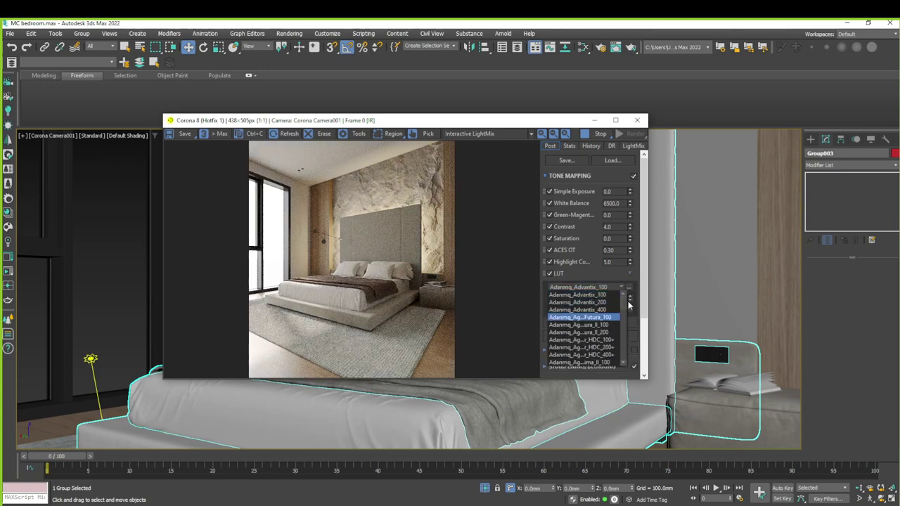
pyautogui.moveTo(629, 304); pyautogui.dragTo(624, 361)
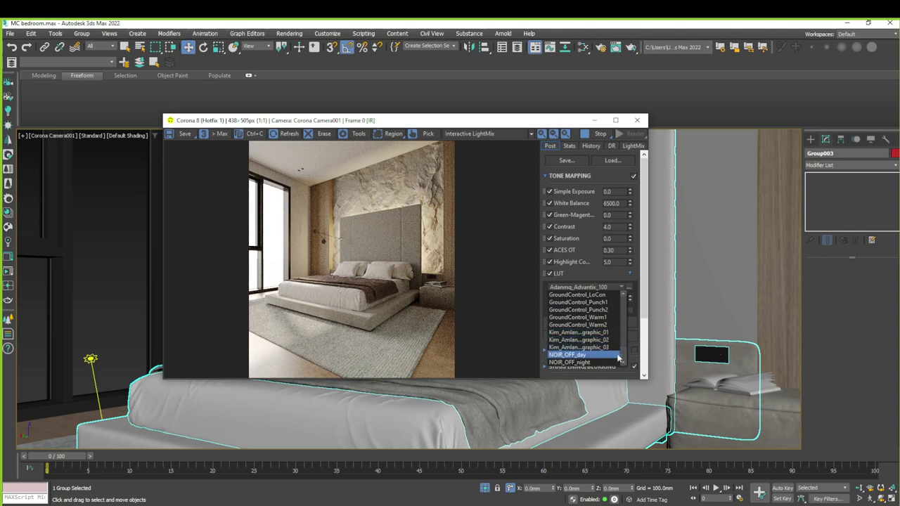
pyautogui.scroll(3, 583, 339)
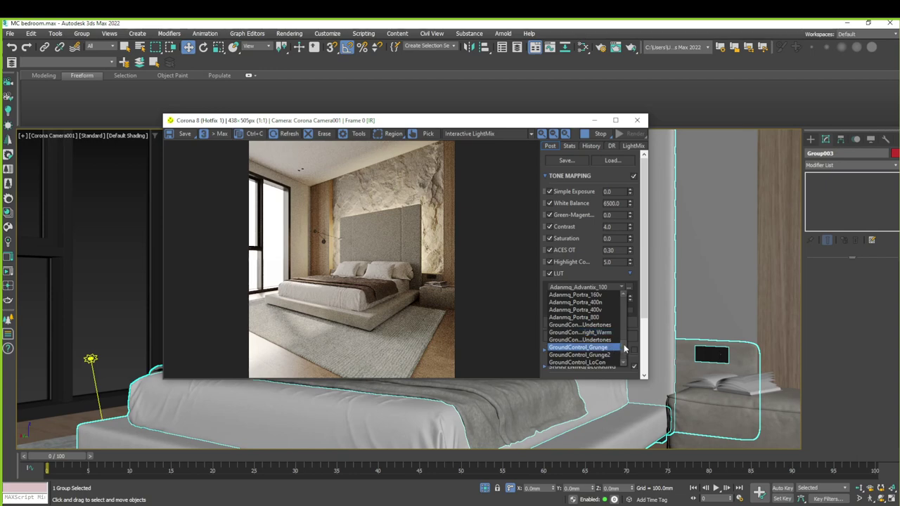
pyautogui.scroll(2, 624, 344)
pyautogui.scroll(2, 624, 335)
pyautogui.scroll(2, 624, 335)
pyautogui.scroll(2, 625, 335)
pyautogui.scroll(2, 625, 333)
pyautogui.scroll(2, 626, 331)
pyautogui.scroll(2, 627, 327)
pyautogui.scroll(1, 627, 325)
pyautogui.scroll(2, 629, 324)
pyautogui.scroll(3, 629, 324)
pyautogui.scroll(4, 630, 322)
pyautogui.scroll(2, 629, 324)
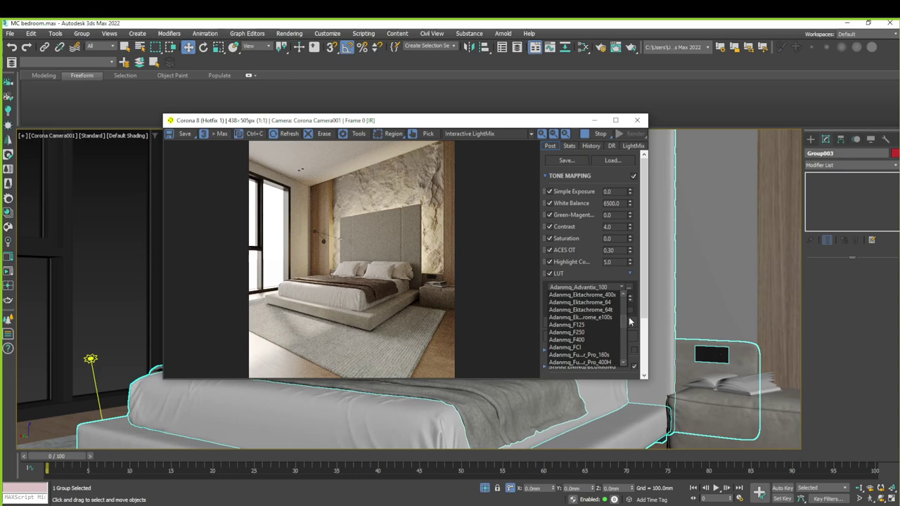
pyautogui.scroll(5, 629, 321)
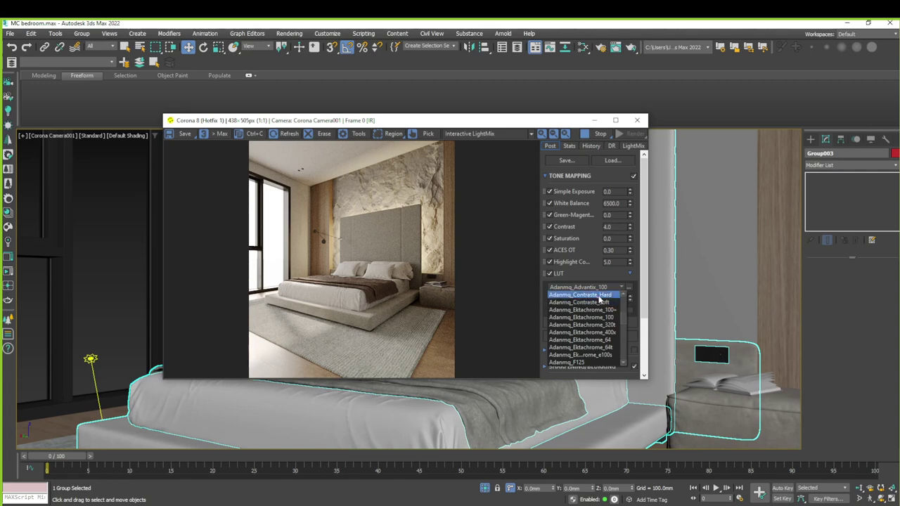
pyautogui.scroll(-5, 628, 321)
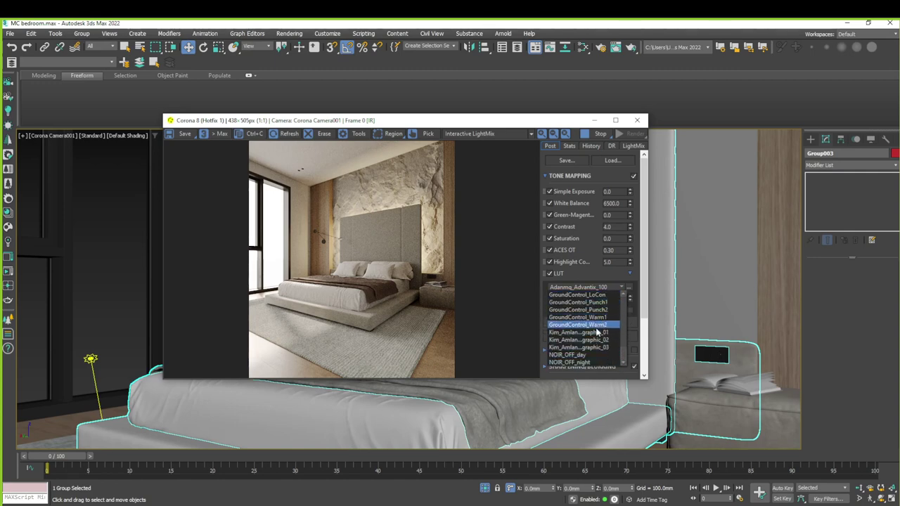
pyautogui.click(596, 333)
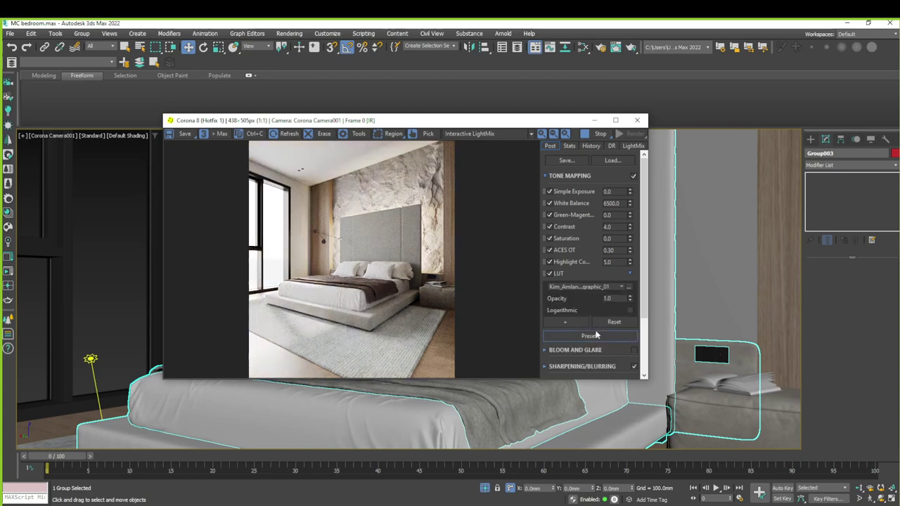
# Switch the LUT to GroundControl_Grunge and lower its opacity to 0.30
pyautogui.click(622, 289)
pyautogui.scroll(1, 622, 352)
pyautogui.scroll(1, 622, 351)
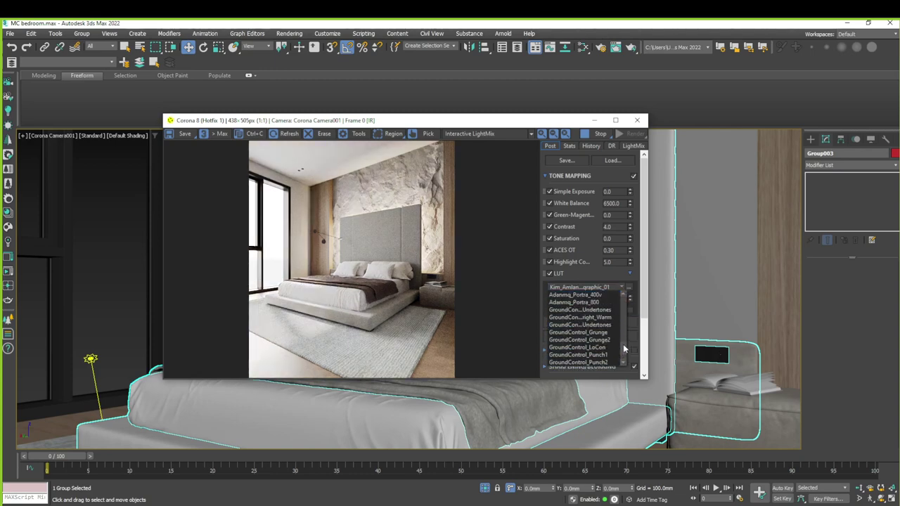
pyautogui.scroll(1, 612, 344)
pyautogui.click(605, 341)
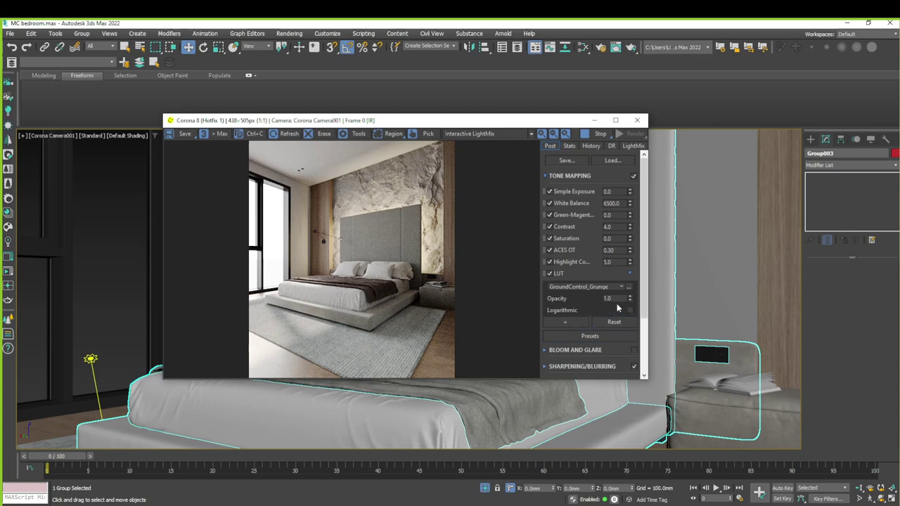
pyautogui.moveTo(630, 296); pyautogui.dragTo(632, 301)
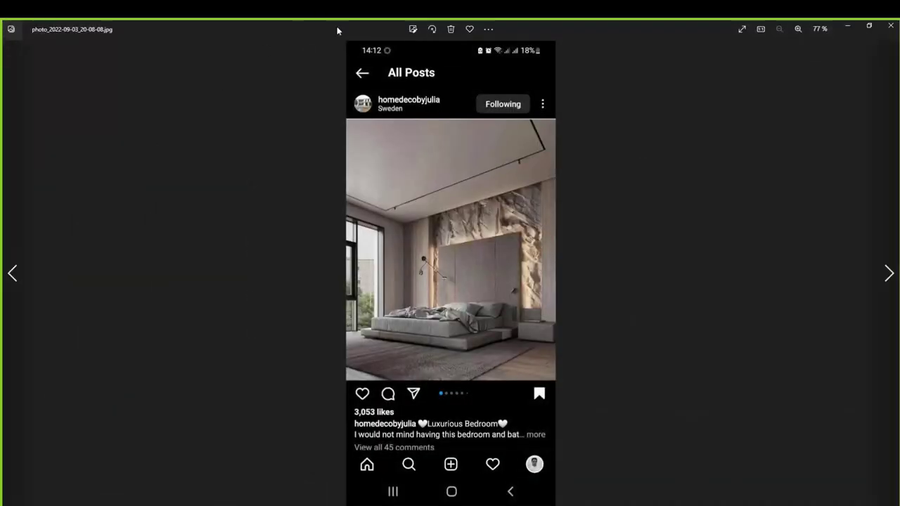
# Zoom in and out around the reference bedroom photo, then close the Photos viewer
pyautogui.scroll(5, 447, 254)
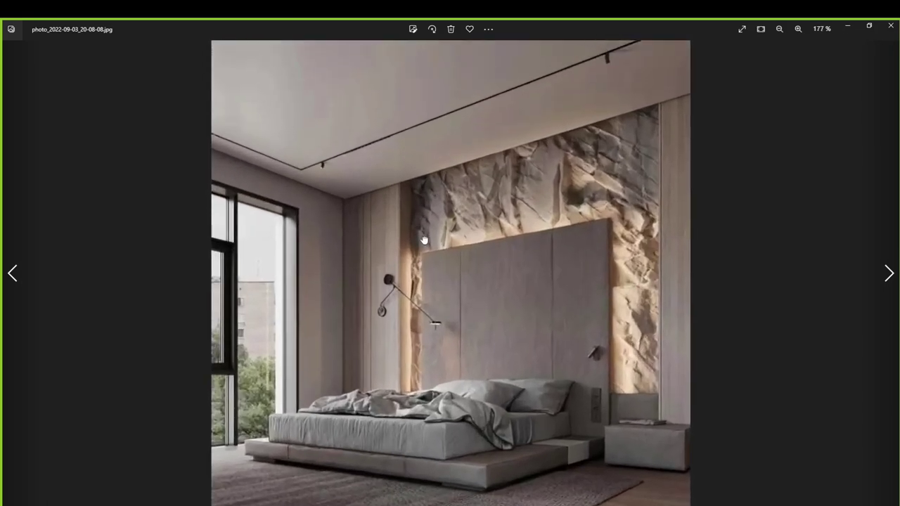
pyautogui.scroll(1, 424, 241)
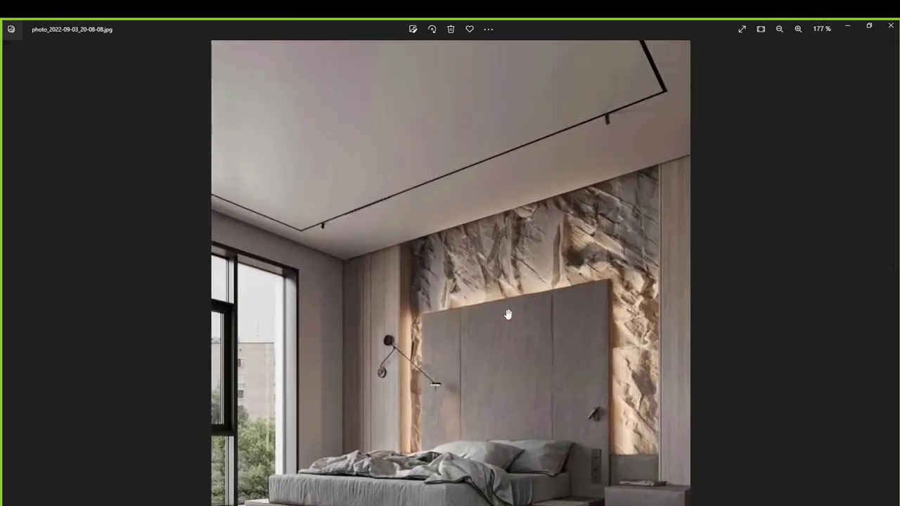
pyautogui.scroll(-3, 508, 315)
pyautogui.scroll(3, 529, 253)
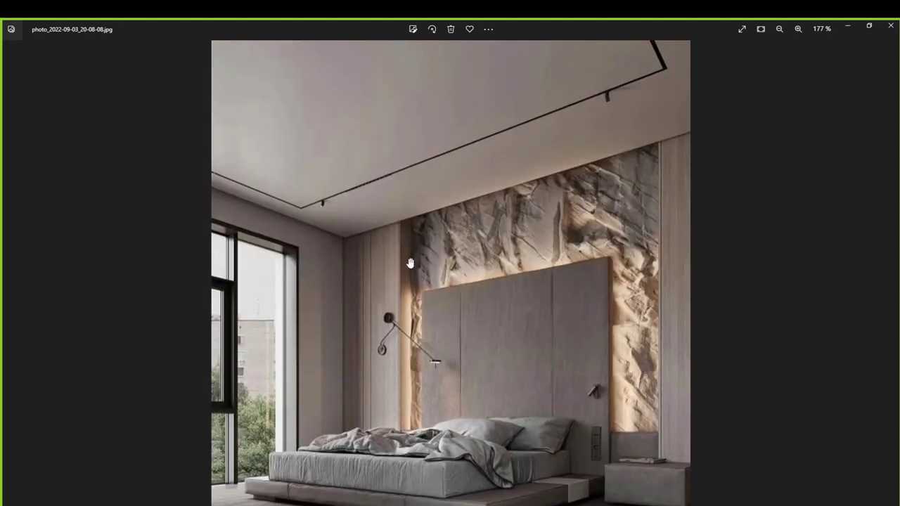
pyautogui.scroll(-1, 504, 246)
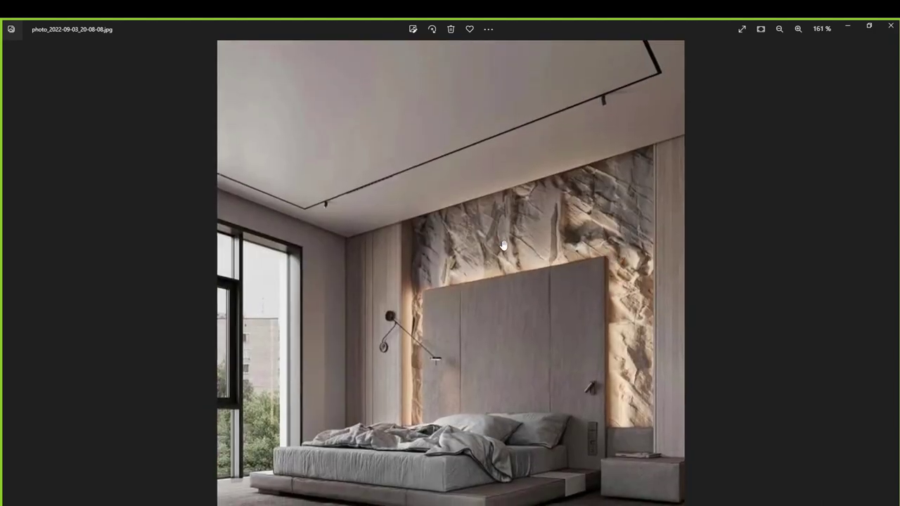
pyautogui.scroll(-2, 504, 246)
pyautogui.scroll(-2, 504, 245)
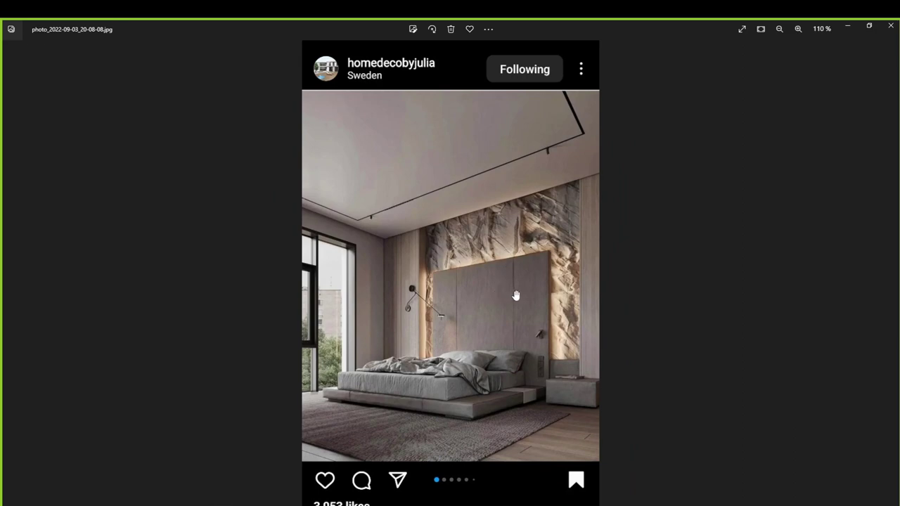
pyautogui.scroll(2, 394, 428)
pyautogui.scroll(3, 390, 431)
pyautogui.scroll(4, 401, 412)
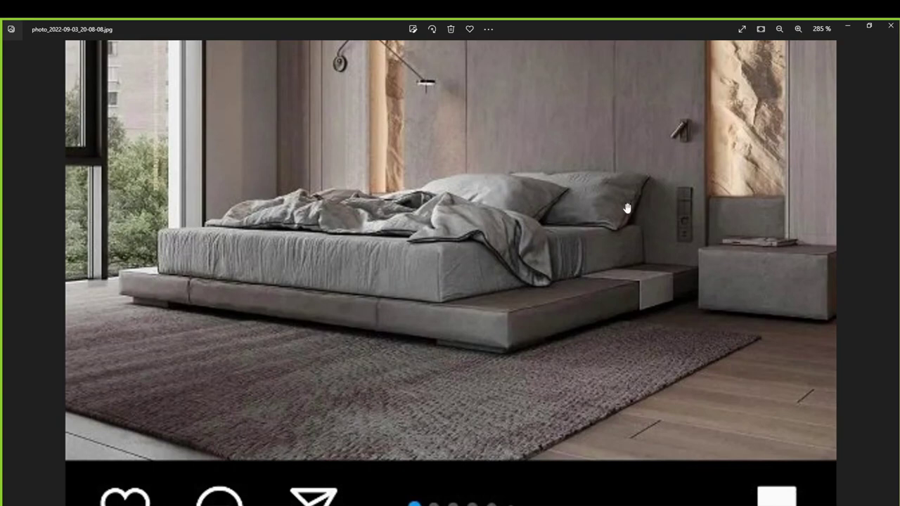
pyautogui.scroll(3, 632, 218)
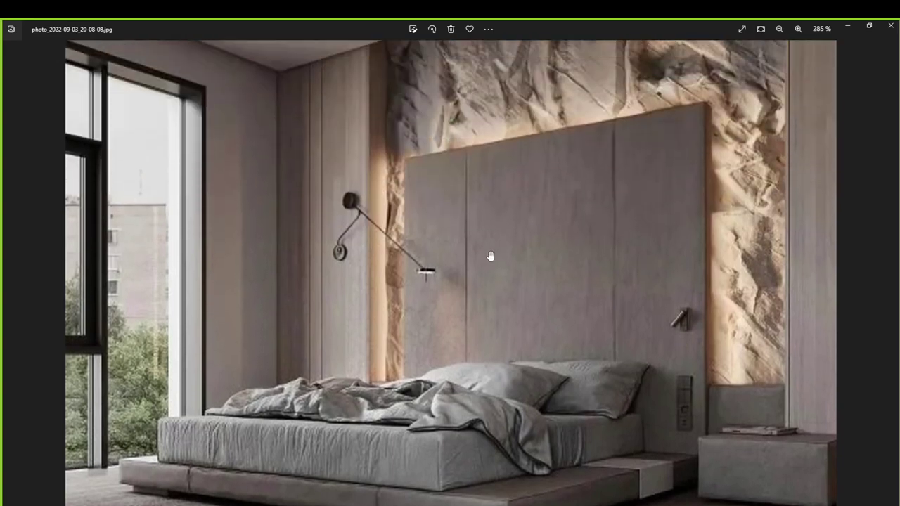
pyautogui.scroll(-4, 492, 255)
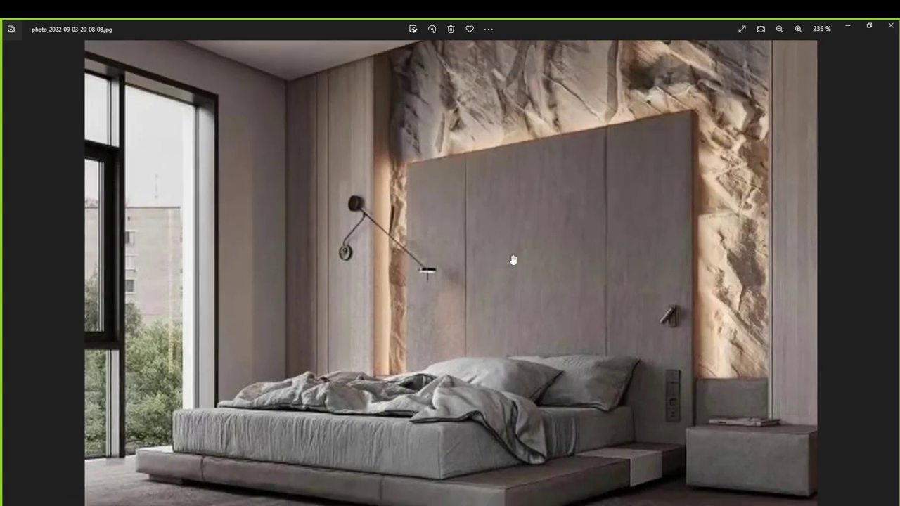
pyautogui.scroll(-1, 512, 259)
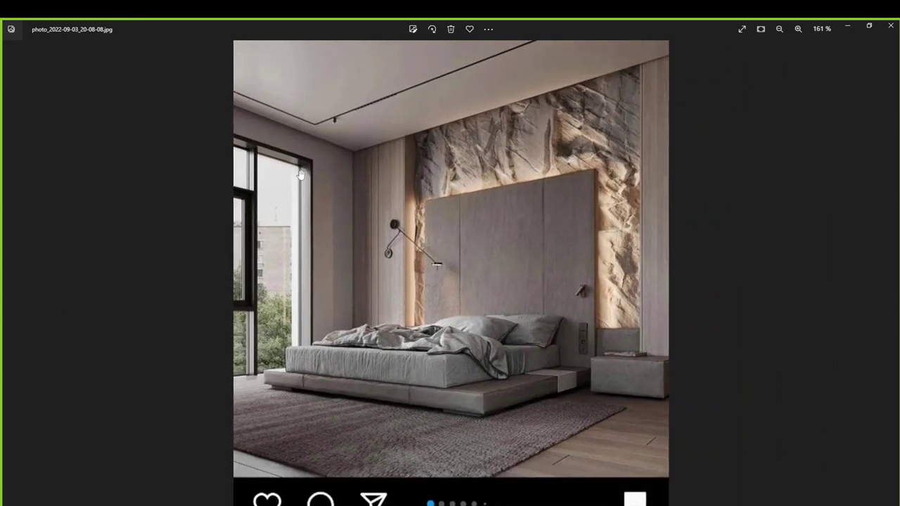
pyautogui.click(888, 28)
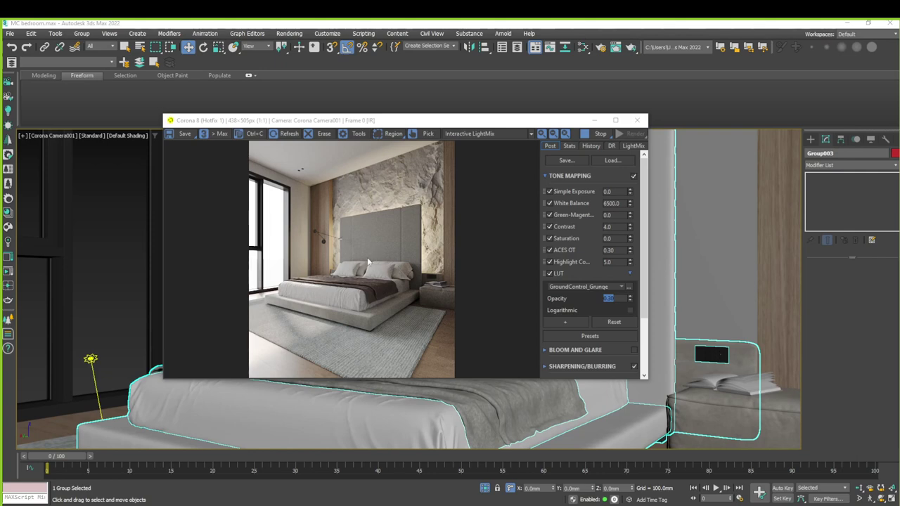
# Set the GroundControl_Grunge LUT opacity to 0.5, after first trying 0.31
pyautogui.click(609, 298)
pyautogui.write('0.3')
pyautogui.write('1')
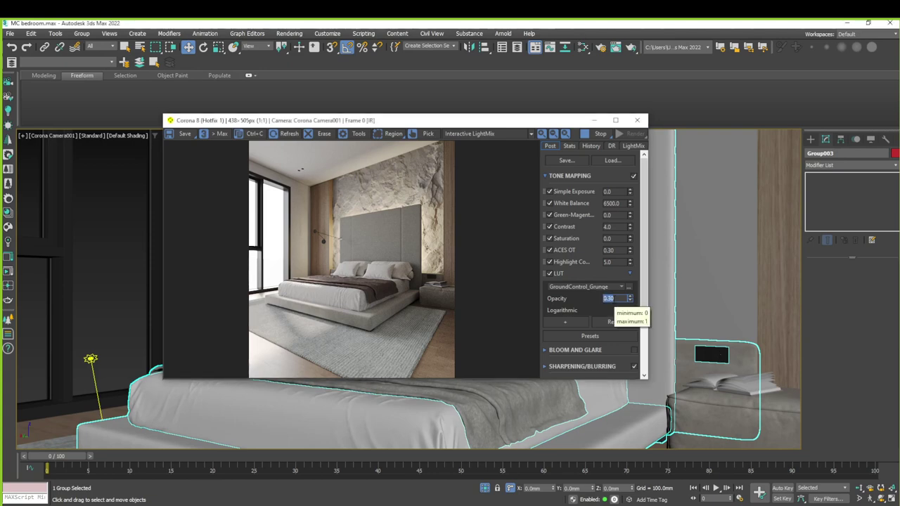
pyautogui.press('Return')
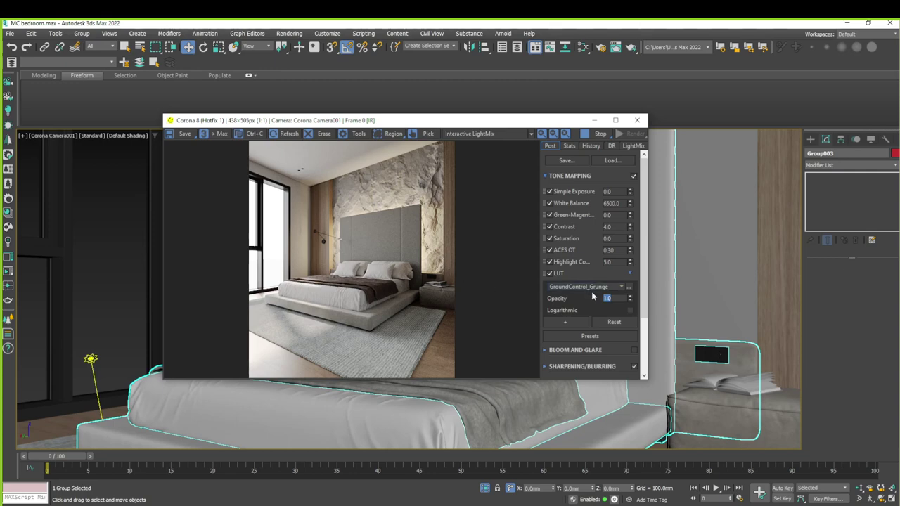
pyautogui.write('0')
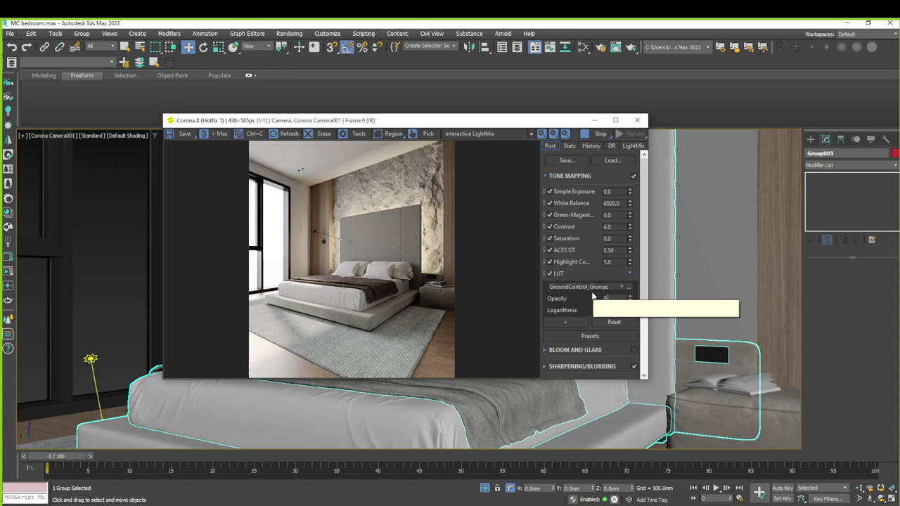
pyautogui.write('.5')
pyautogui.press('Return')
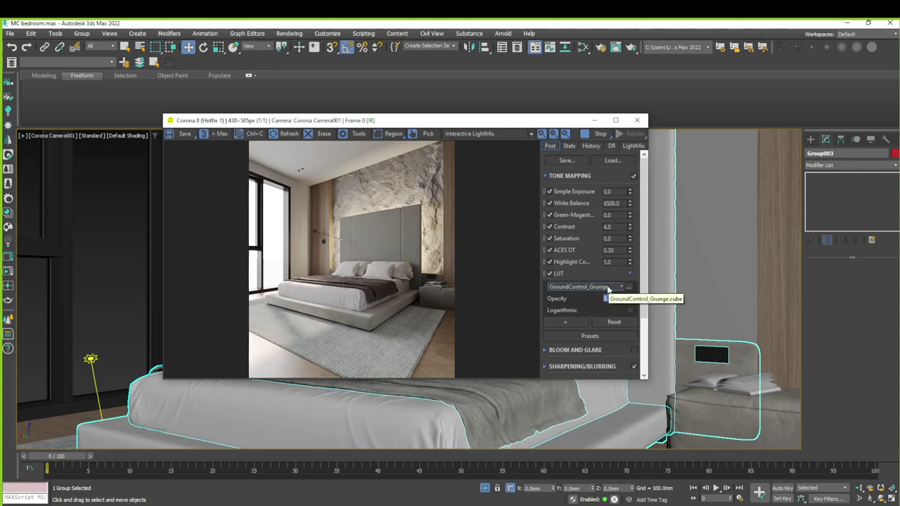
# Close the Corona render window and select the pillows on the bed
pyautogui.click(637, 121)
pyautogui.click(403, 336)
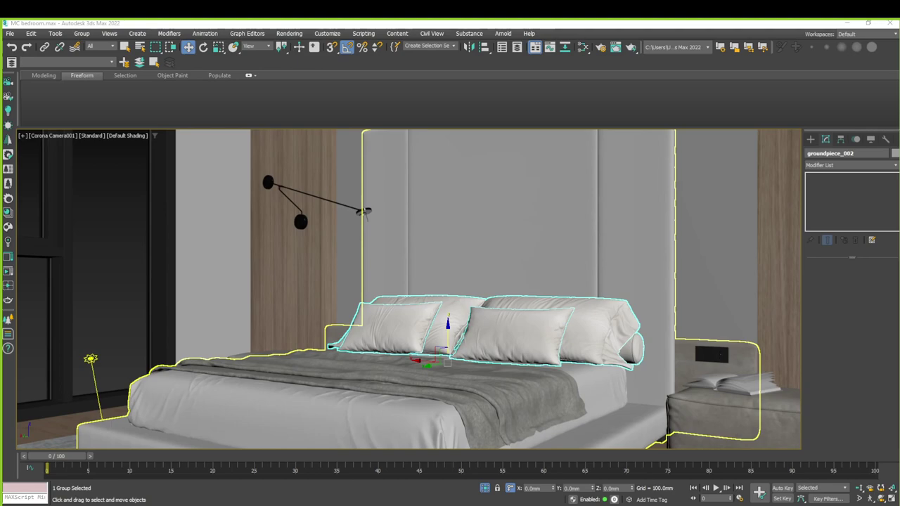
pyautogui.hotkey('alt', 'Tab')
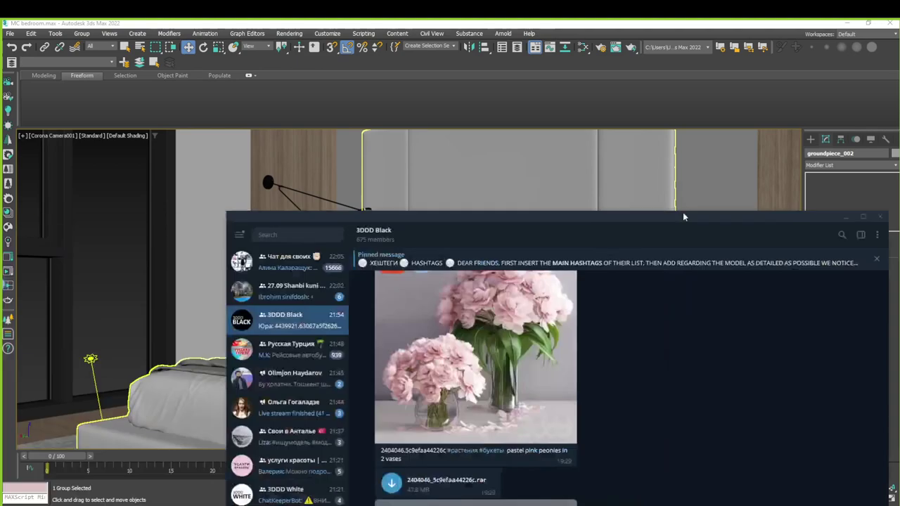
# Snap Telegram beside 3ds Max and shrink it to a smaller floating window
pyautogui.press('super+Right')
pyautogui.press('Return')
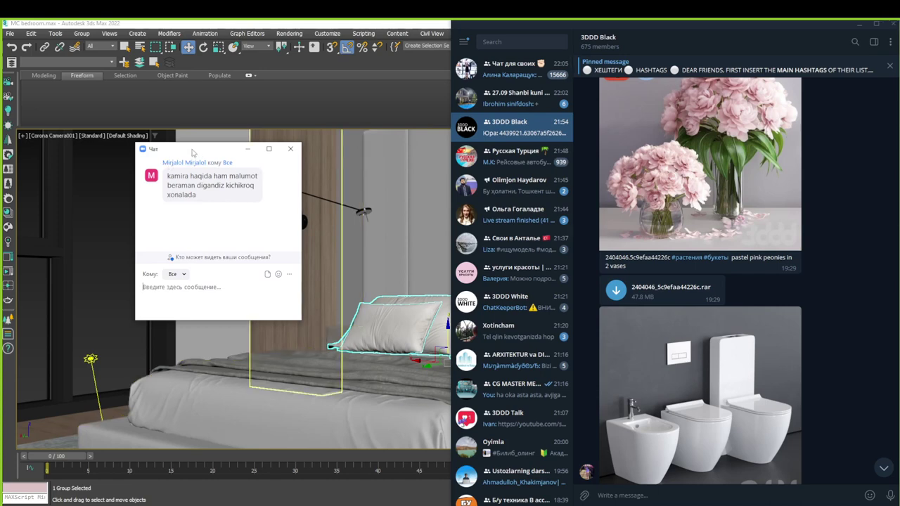
pyautogui.click(291, 149)
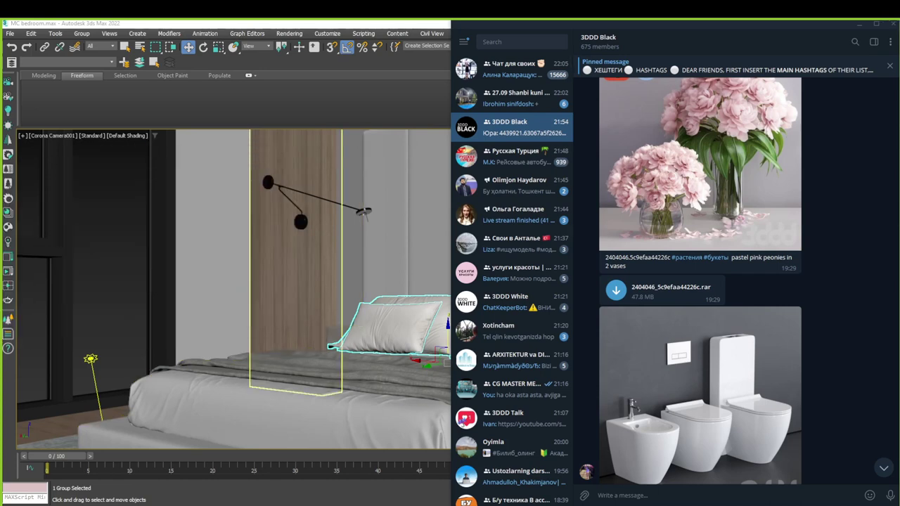
pyautogui.doubleClick(833, 33)
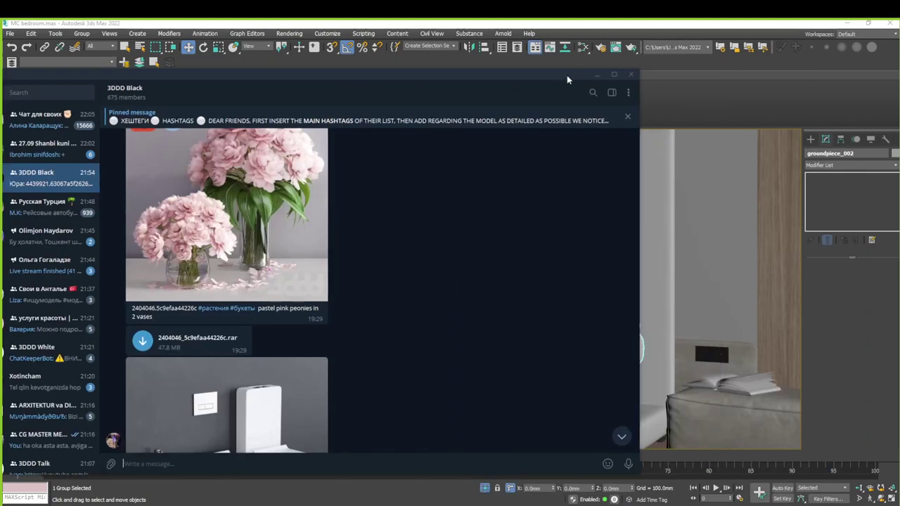
pyautogui.scroll(2, 407, 223)
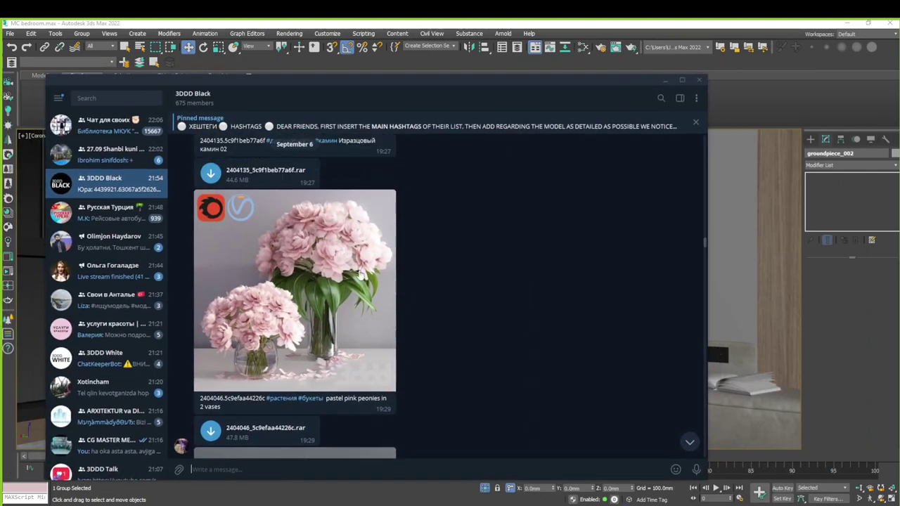
# View the pastel pink peonies photo full-size, zooming and panning to the logos, then dismiss Telegram
pyautogui.click(321, 301)
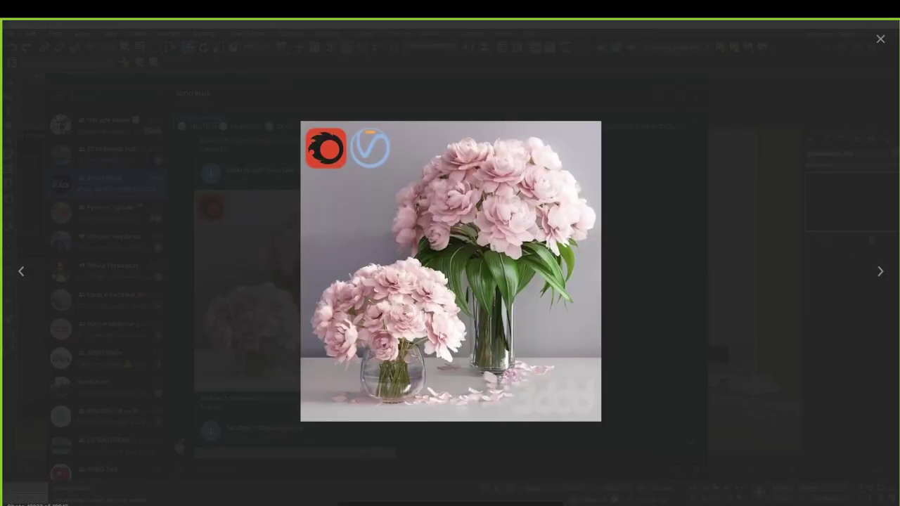
pyautogui.scroll(2, 416, 330)
pyautogui.scroll(2, 464, 335)
pyautogui.scroll(2, 476, 324)
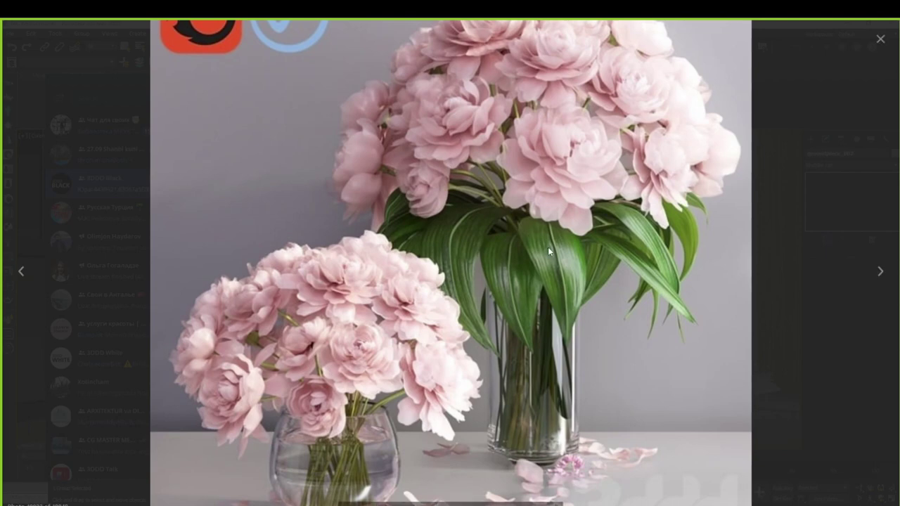
pyautogui.moveTo(548, 247); pyautogui.dragTo(541, 297)
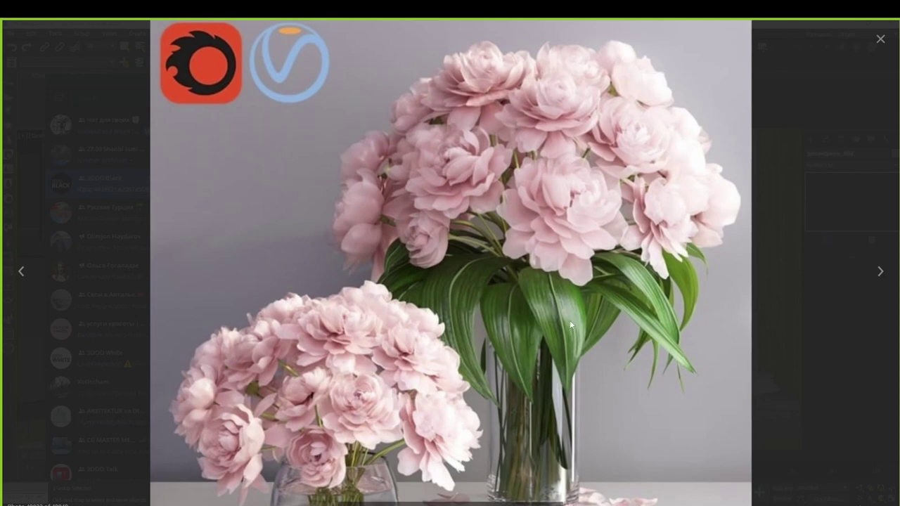
pyautogui.click(880, 40)
pyautogui.scroll(-5, 328, 293)
pyautogui.scroll(5, 327, 292)
pyautogui.scroll(3, 492, 181)
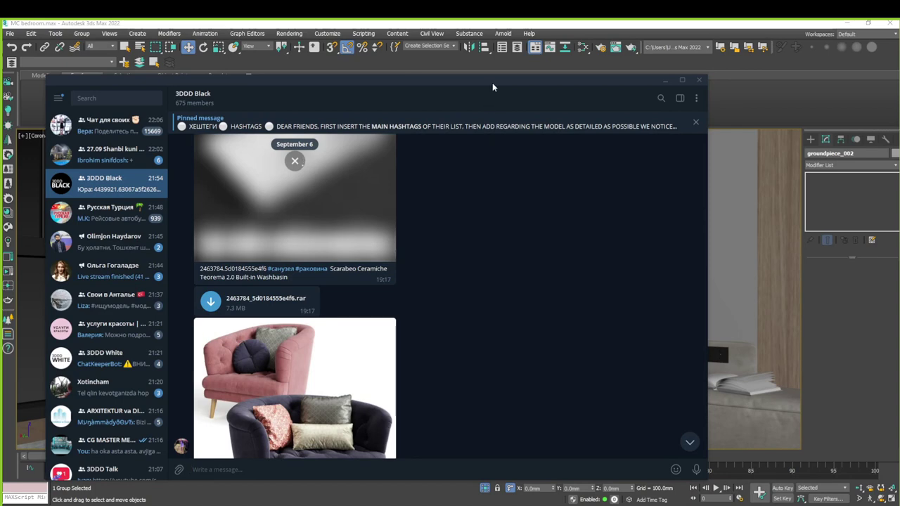
pyautogui.click(665, 80)
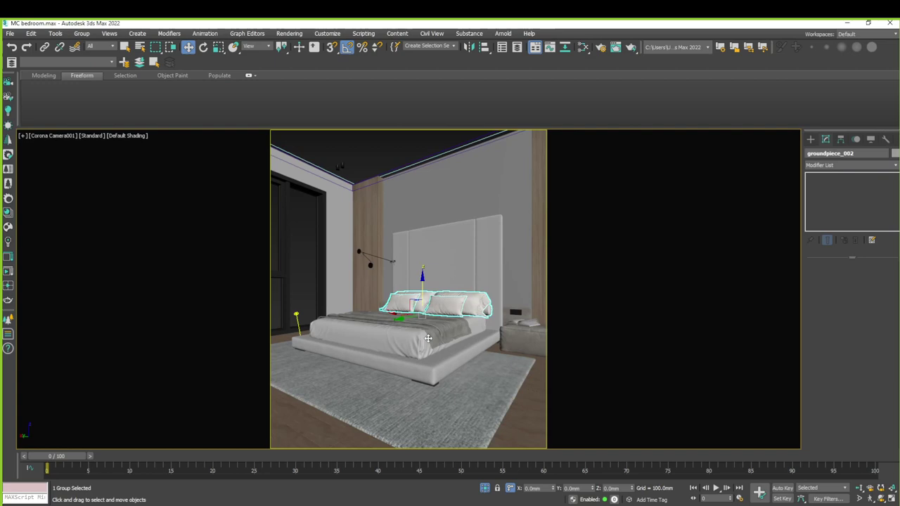
# Switch to a Perspective view and navigate the room to select Corona Camera001
pyautogui.press('p')
pyautogui.scroll(-3, 392, 274)
pyautogui.moveTo(392, 274)
pyautogui.keyDown('alt'); pyautogui.mouseDown(button='middle')
pyautogui.moveTo(396, 298)
pyautogui.moveTo(355, 206)
pyautogui.mouseUp(button='middle'); pyautogui.keyUp('alt')
pyautogui.scroll(5, 396, 298)
pyautogui.scroll(-3, 356, 206)
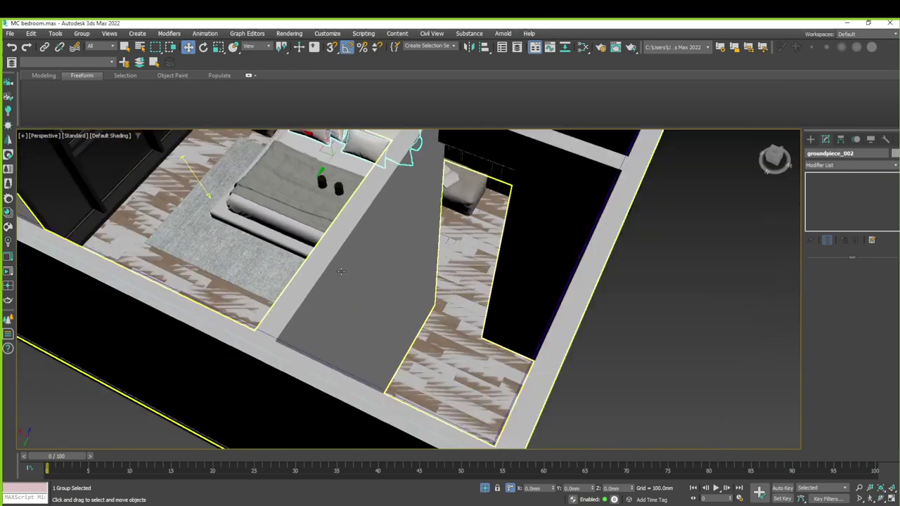
pyautogui.moveTo(356, 206)
pyautogui.mouseDown(button='middle')
pyautogui.moveTo(389, 301)
pyautogui.moveTo(436, 281)
pyautogui.moveTo(394, 267)
pyautogui.mouseUp(button='middle')
pyautogui.scroll(-4, 389, 300)
pyautogui.scroll(-2, 447, 276)
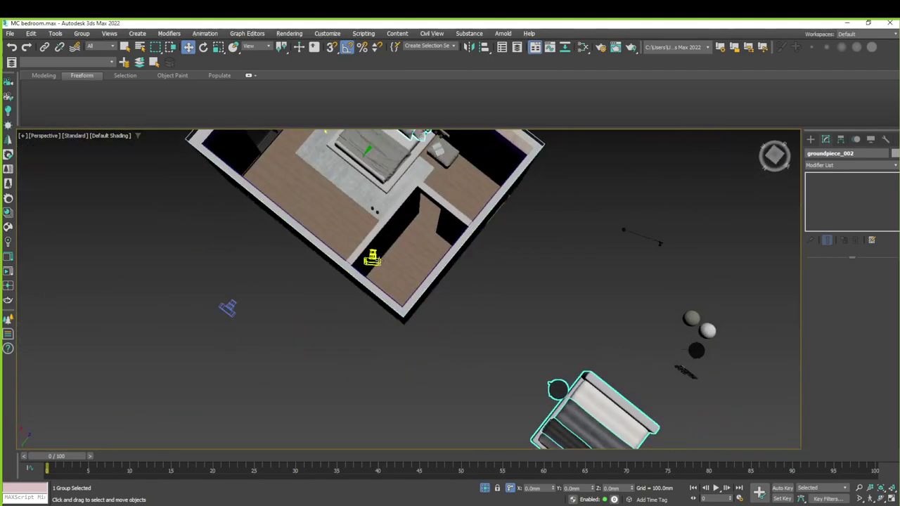
pyautogui.click(373, 259)
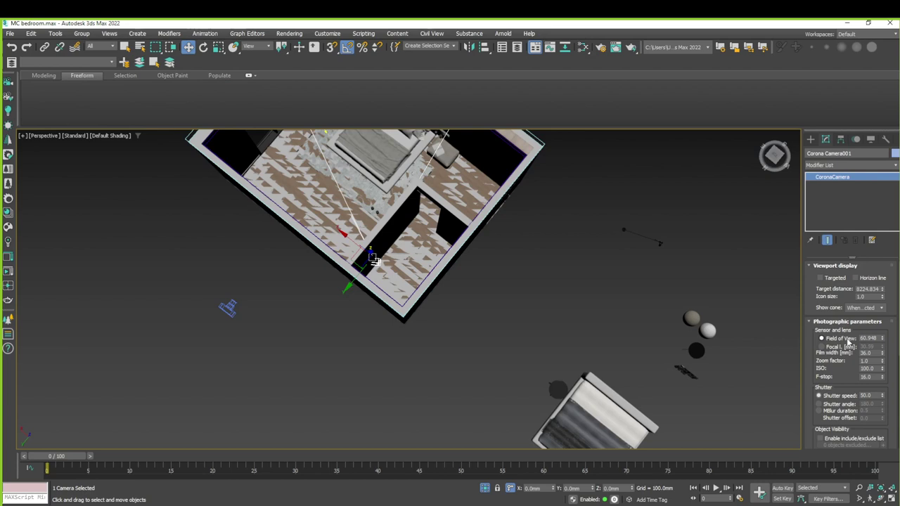
# Switch Corona Camera001's lens to a 30.59 mm focal length and view through it with safe frame
pyautogui.click(822, 347)
pyautogui.moveTo(394, 295)
pyautogui.keyDown('alt'); pyautogui.mouseDown(button='middle')
pyautogui.moveTo(297, 246)
pyautogui.moveTo(404, 252)
pyautogui.mouseUp(button='middle'); pyautogui.keyUp('alt')
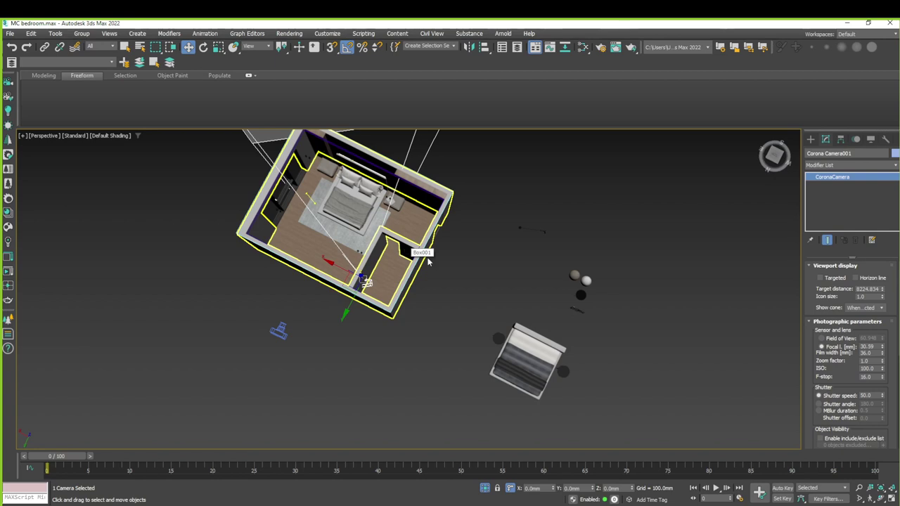
pyautogui.press('c')
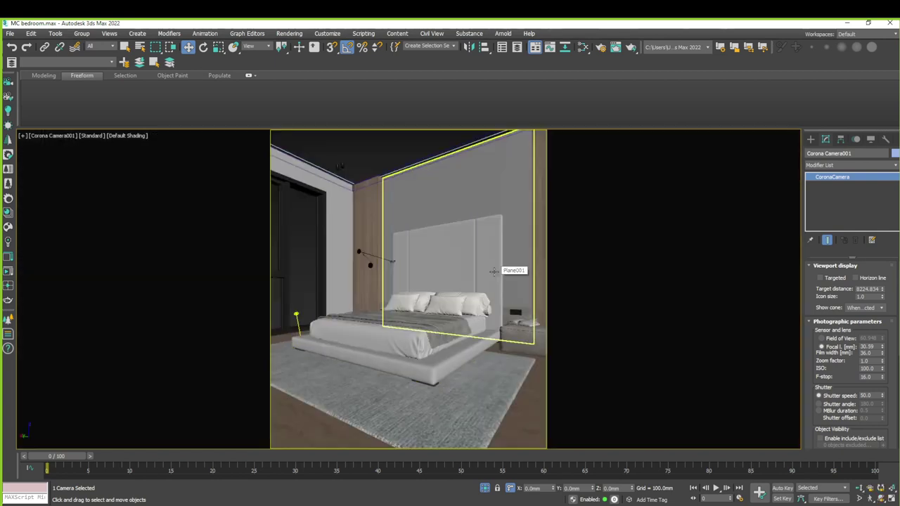
pyautogui.hotkey('shift', 'f')
pyautogui.hotkey('shift', 'f')
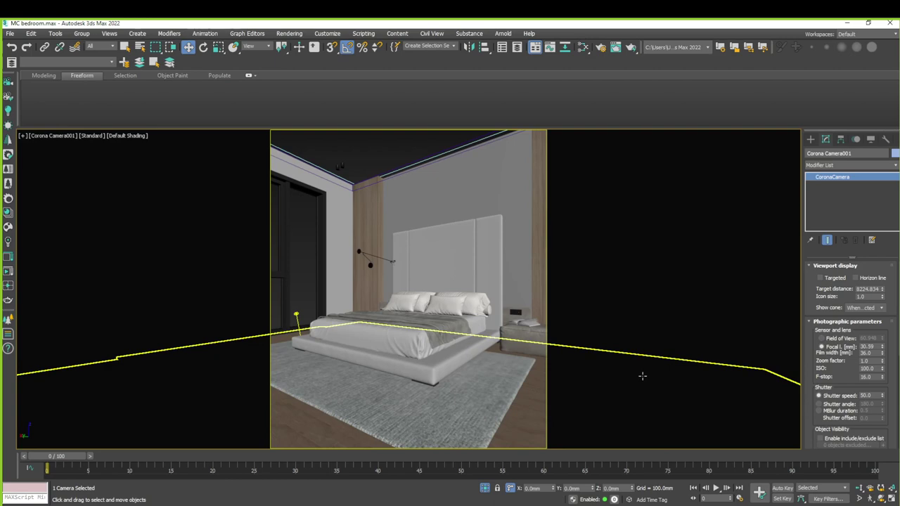
# Orbit the Perspective view over the bedroom and activate the CoronaCam creation tool
pyautogui.press('p')
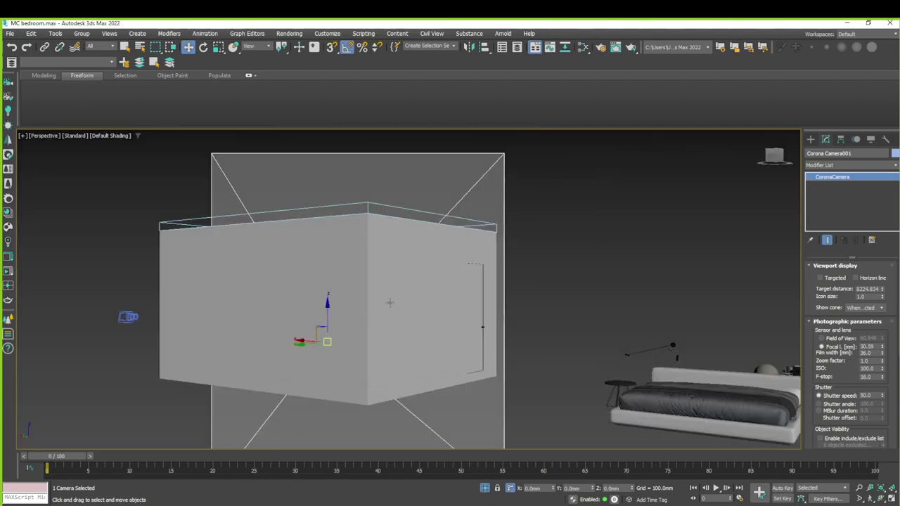
pyautogui.keyDown('alt'); pyautogui.moveTo(389, 303); pyautogui.dragTo(451, 341, button='middle'); pyautogui.keyUp('alt')
pyautogui.moveTo(879, 350); pyautogui.dragTo(879, 345)
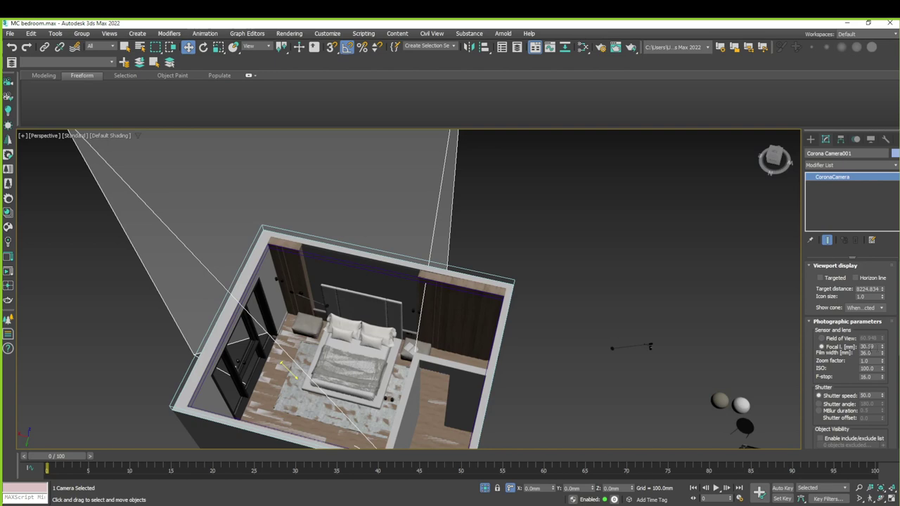
pyautogui.keyDown('alt'); pyautogui.moveTo(381, 366); pyautogui.dragTo(357, 443, button='middle'); pyautogui.keyUp('alt')
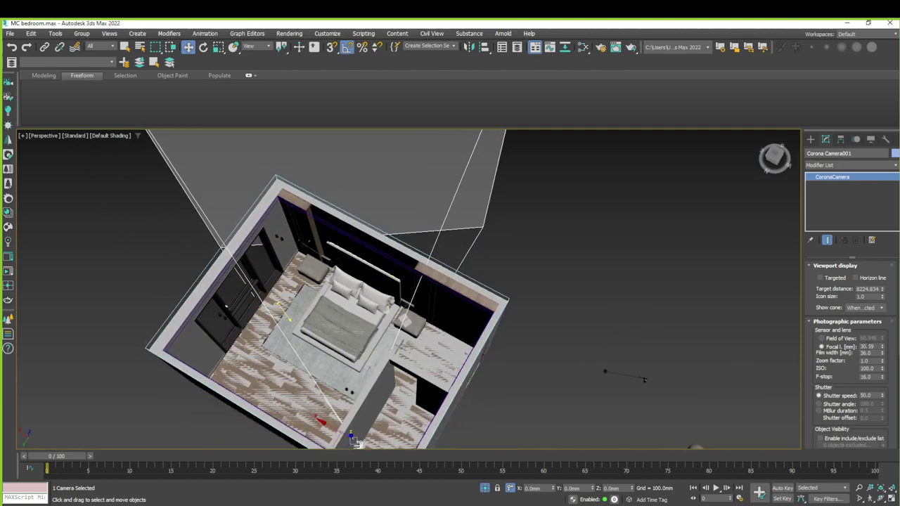
pyautogui.click(867, 346)
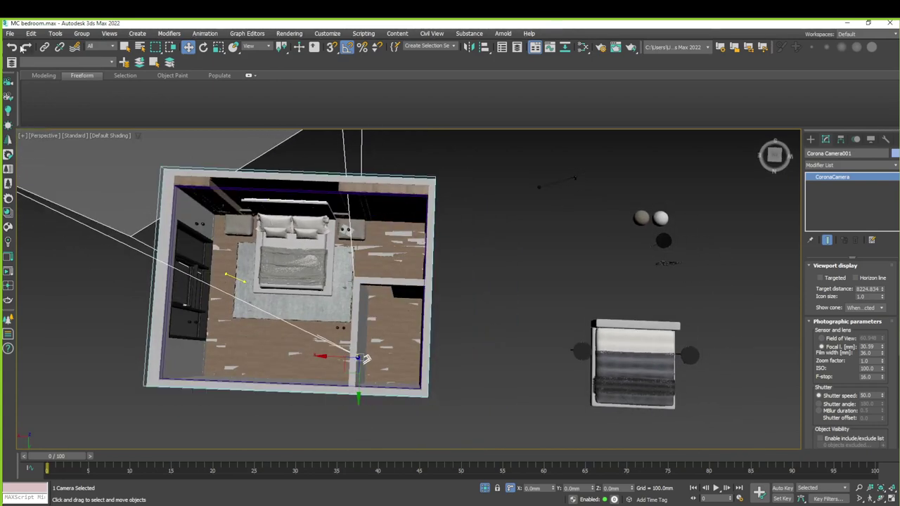
pyautogui.click(10, 84)
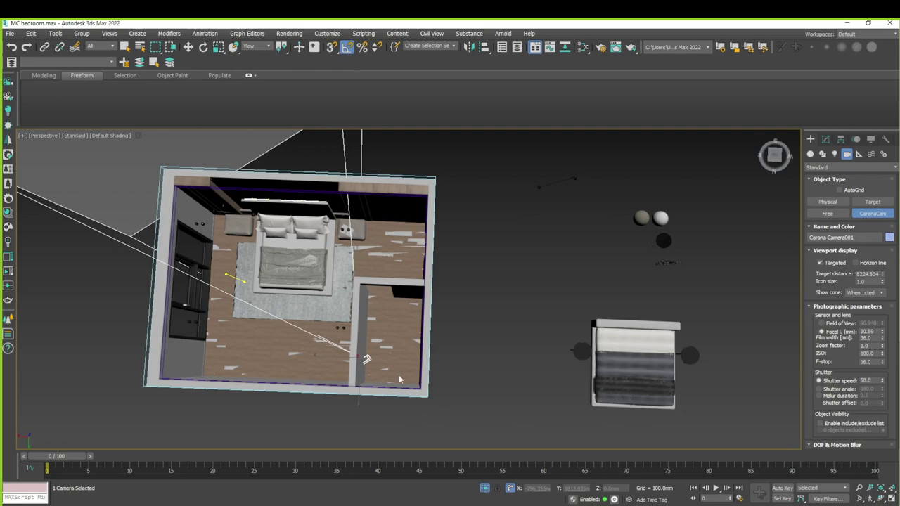
# Check the stray camera's empty view and delete that camera
pyautogui.press('w')
pyautogui.keyDown('alt'); pyautogui.moveTo(532, 309); pyautogui.dragTo(516, 235, button='middle'); pyautogui.keyUp('alt')
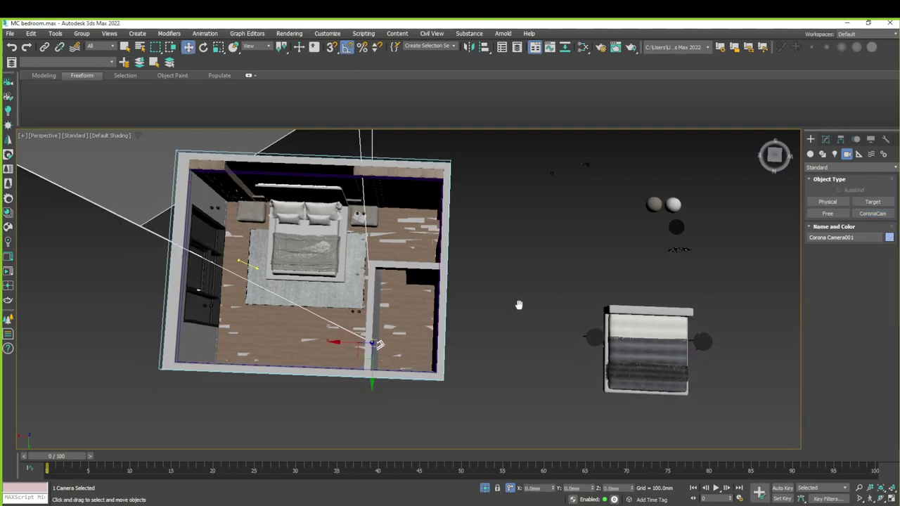
pyautogui.press('c')
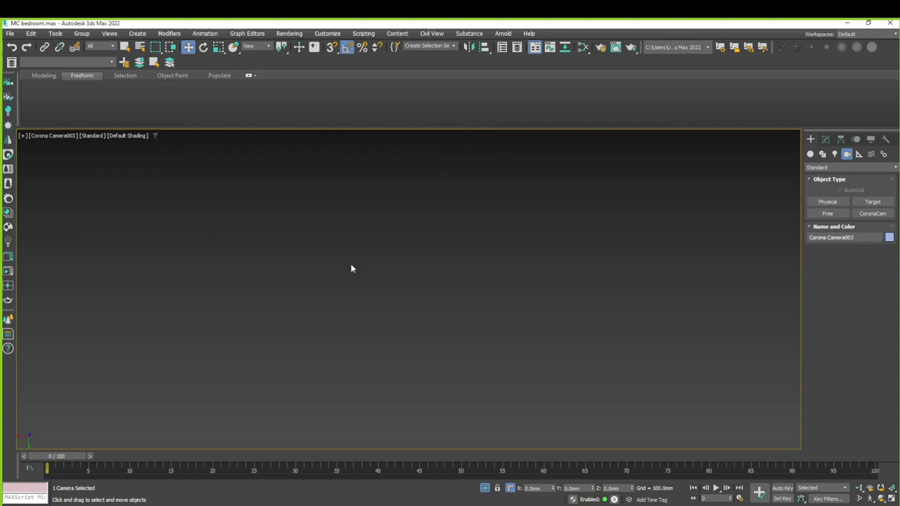
pyautogui.press('p')
pyautogui.hotkey('shift', 'f')
pyautogui.press('Delete')
# Create targeted Corona Camera003 aimed up into the bedroom and view through it
pyautogui.click(8, 83)
pyautogui.moveTo(386, 311); pyautogui.dragTo(388, 218)
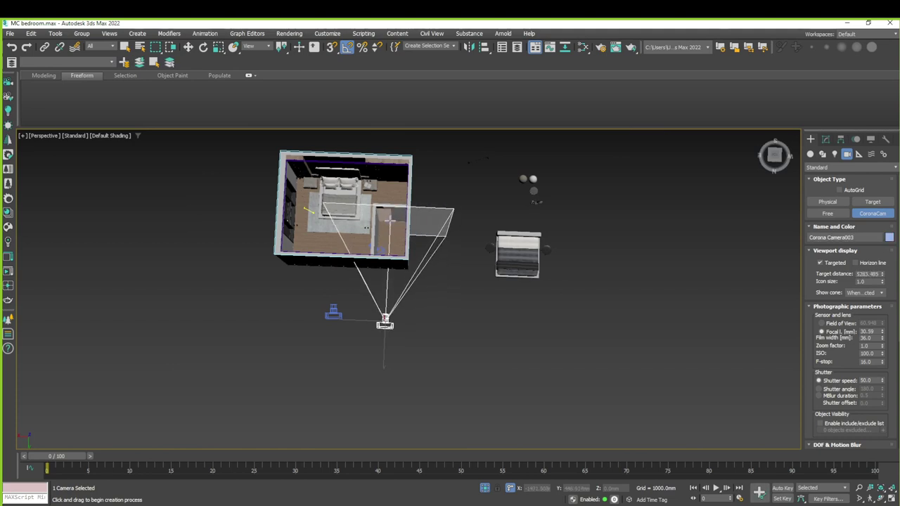
pyautogui.press('w')
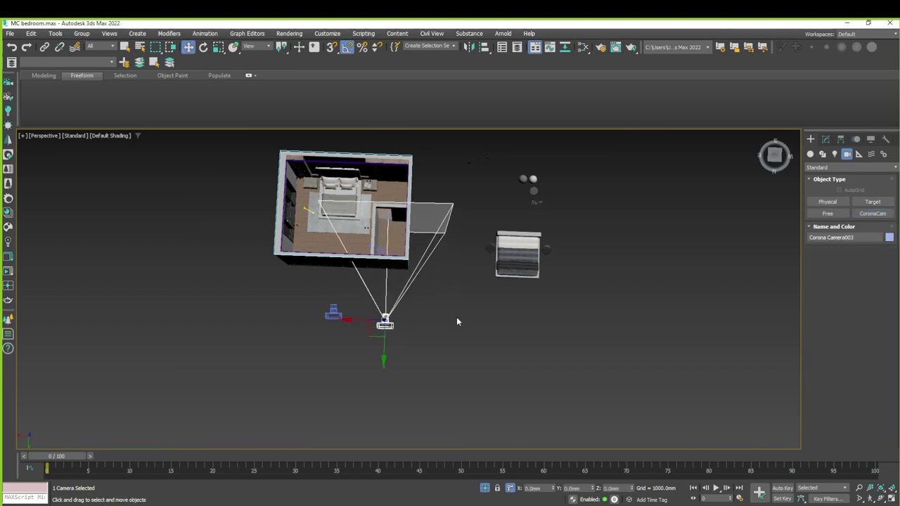
pyautogui.press('c')
pyautogui.scroll(3, 443, 316)
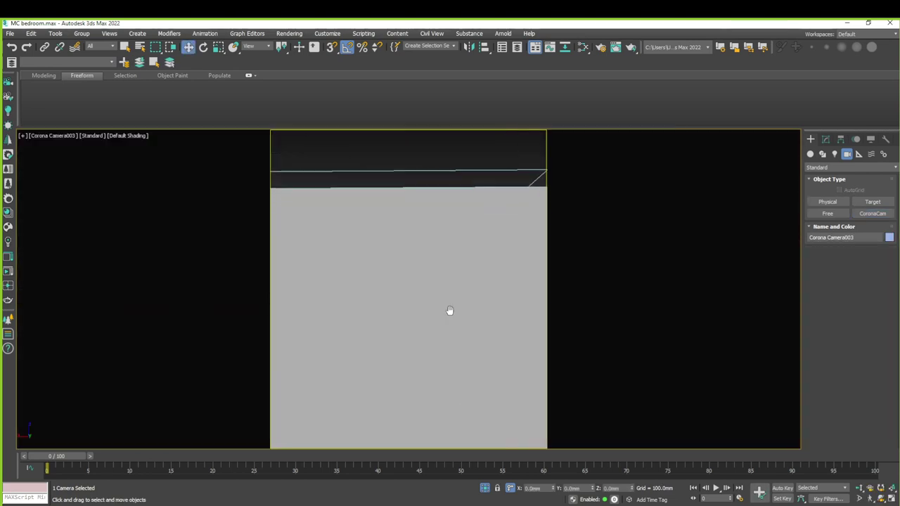
# Dolly Corona Camera003 forward into the bedroom and open its Modify parameters
pyautogui.click(860, 487)
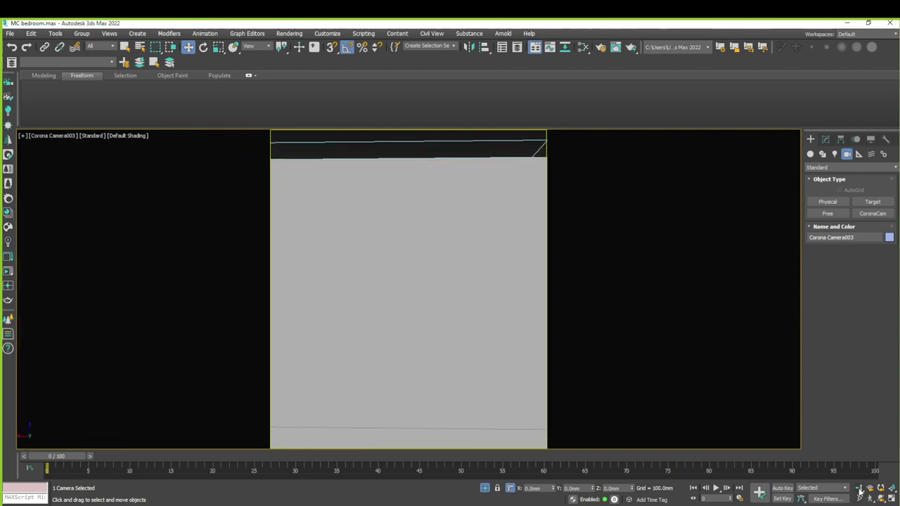
pyautogui.moveTo(544, 404)
pyautogui.mouseDown()
pyautogui.moveTo(545, 392)
pyautogui.moveTo(362, 364)
pyautogui.moveTo(404, 373)
pyautogui.mouseUp()
pyautogui.click(826, 139)
pyautogui.moveTo(897, 322); pyautogui.dragTo(898, 353)
pyautogui.scroll(-2, 892, 380)
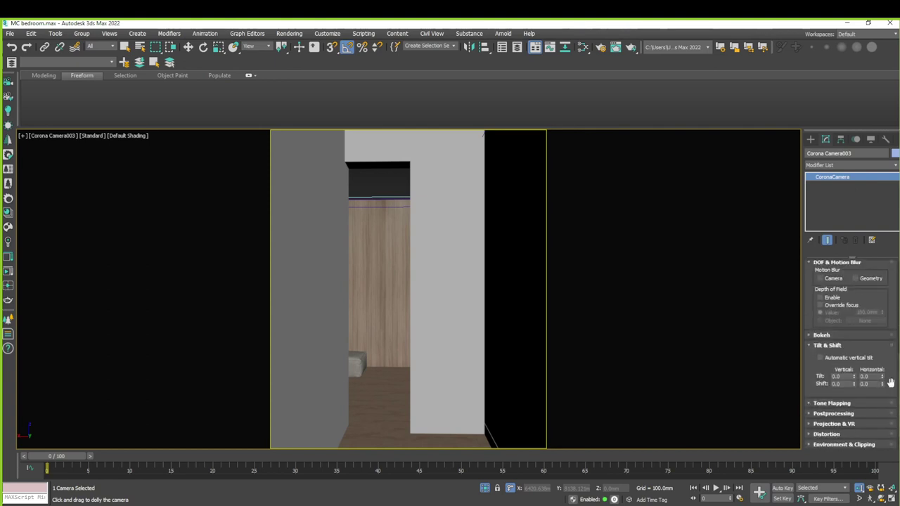
# Enable Camera Clipping with near reset to 0 mm, then dolly Camera003 through the wall
pyautogui.click(862, 443)
pyautogui.rightClick(882, 398)
pyautogui.moveTo(419, 361); pyautogui.dragTo(417, 381)
pyautogui.moveTo(418, 382); pyautogui.dragTo(422, 375, button='middle')
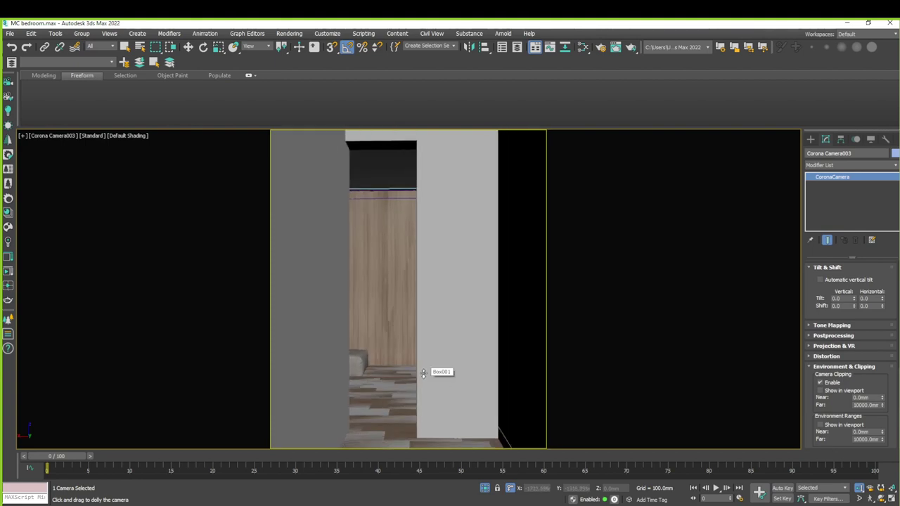
pyautogui.moveTo(436, 381); pyautogui.dragTo(439, 359)
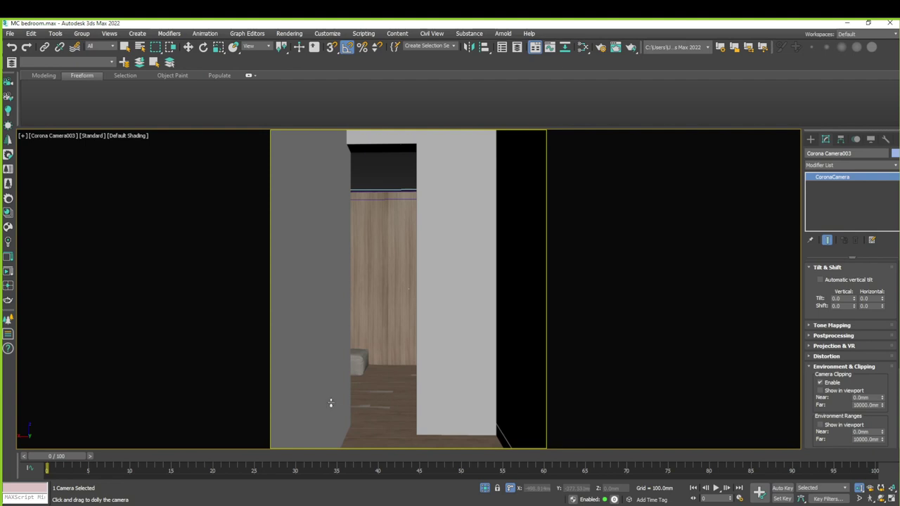
pyautogui.click(810, 139)
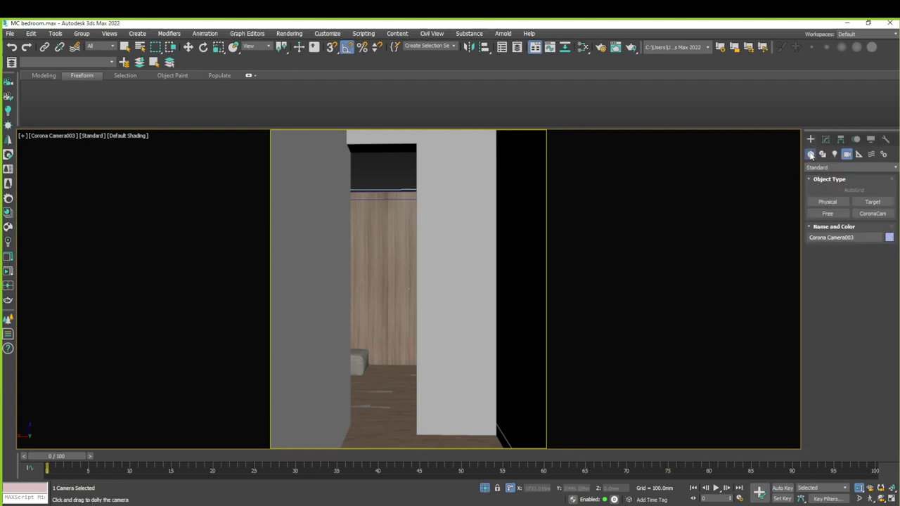
# Create a tall Standard Primitives box at the bottom of the view and slide it sideways
pyautogui.click(811, 155)
pyautogui.click(813, 167)
pyautogui.click(814, 175)
pyautogui.click(828, 202)
pyautogui.moveTo(345, 431); pyautogui.dragTo(397, 467)
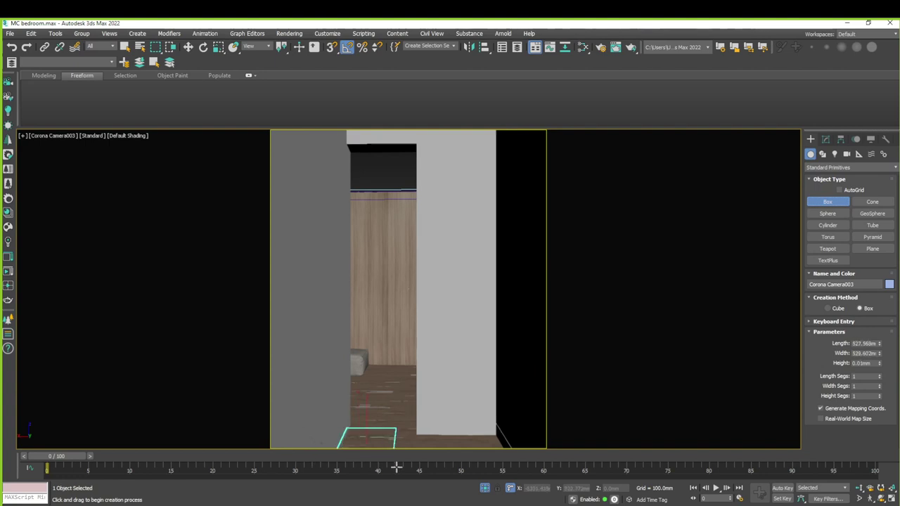
pyautogui.click(361, 453)
pyautogui.press('w')
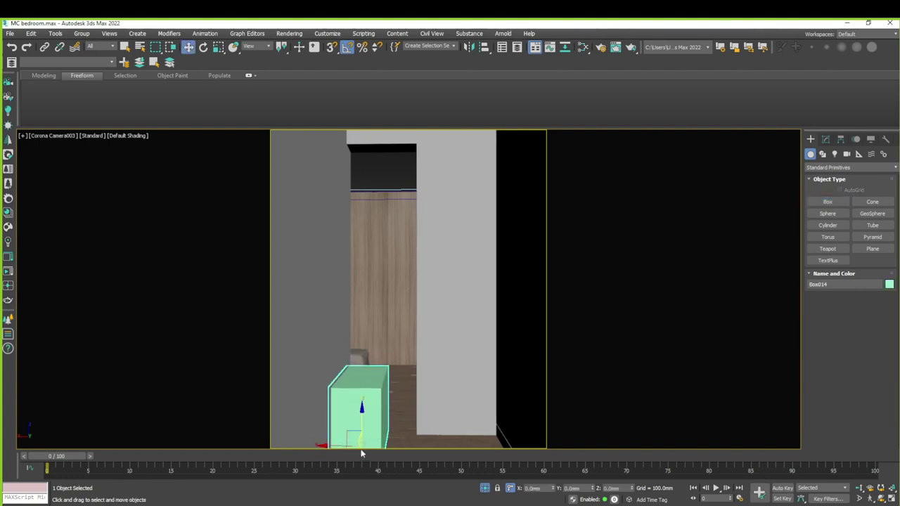
pyautogui.moveTo(553, 490); pyautogui.dragTo(601, 393)
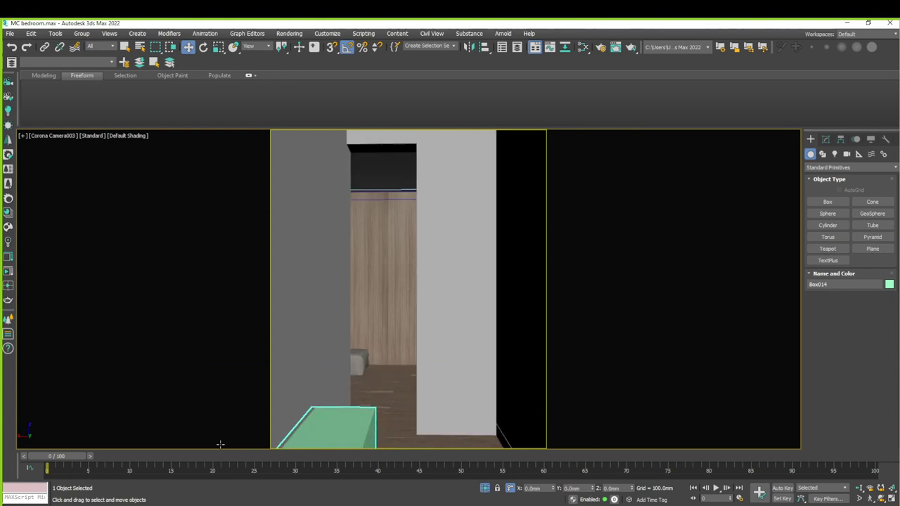
pyautogui.click(831, 137)
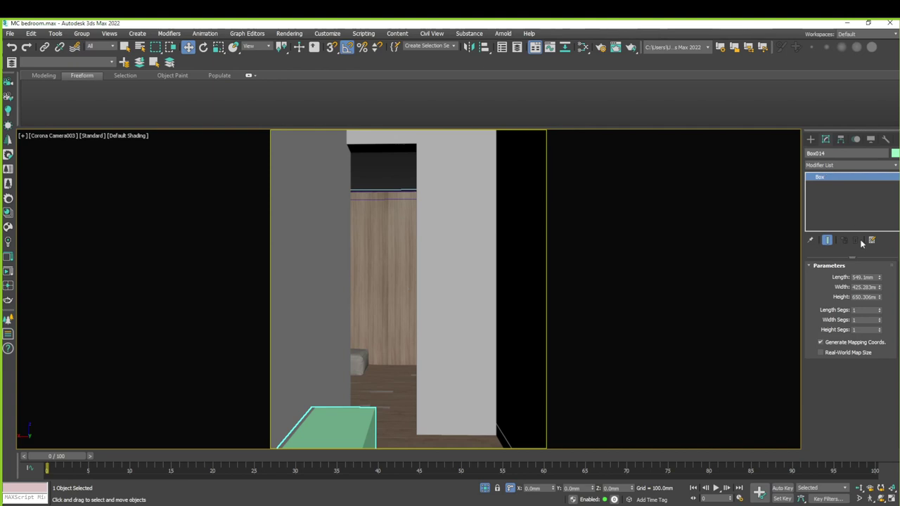
# Select the view's camera, shorten its focal length to about 24 mm, then select the corridor walls
pyautogui.click(47, 133)
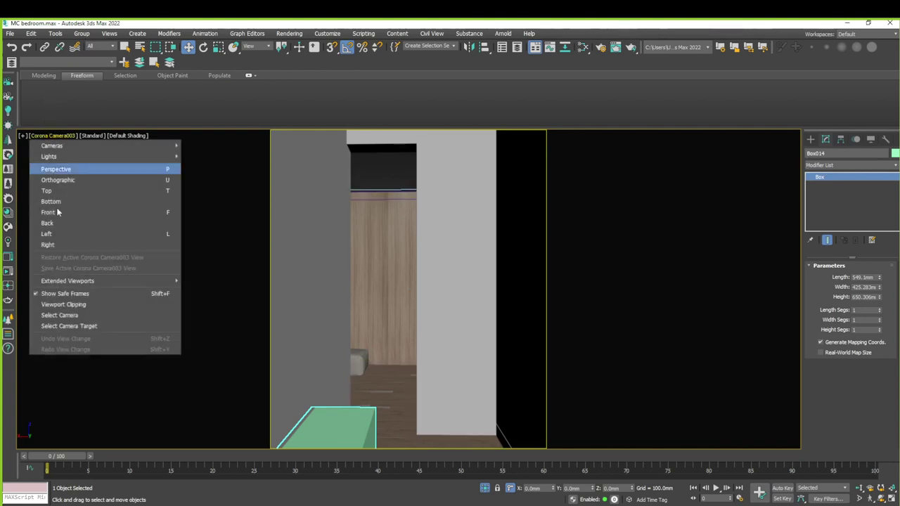
pyautogui.click(86, 323)
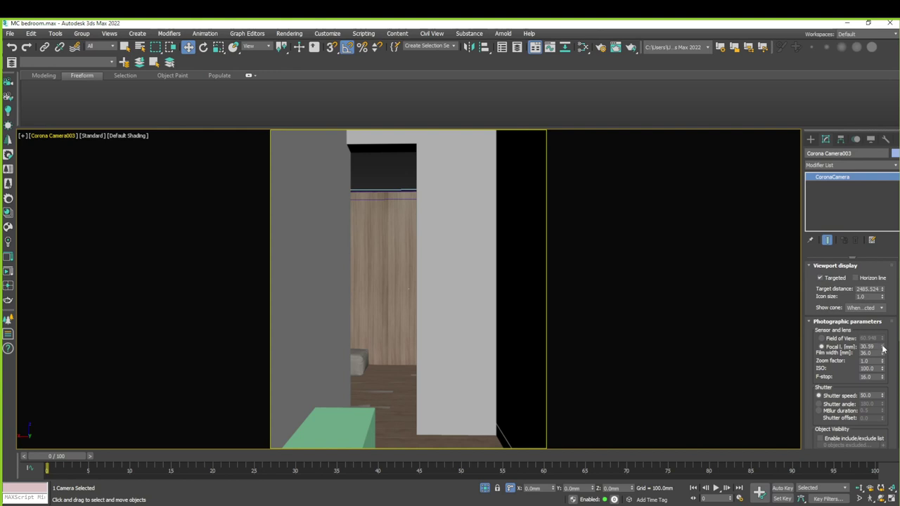
pyautogui.moveTo(883, 349); pyautogui.dragTo(883, 356)
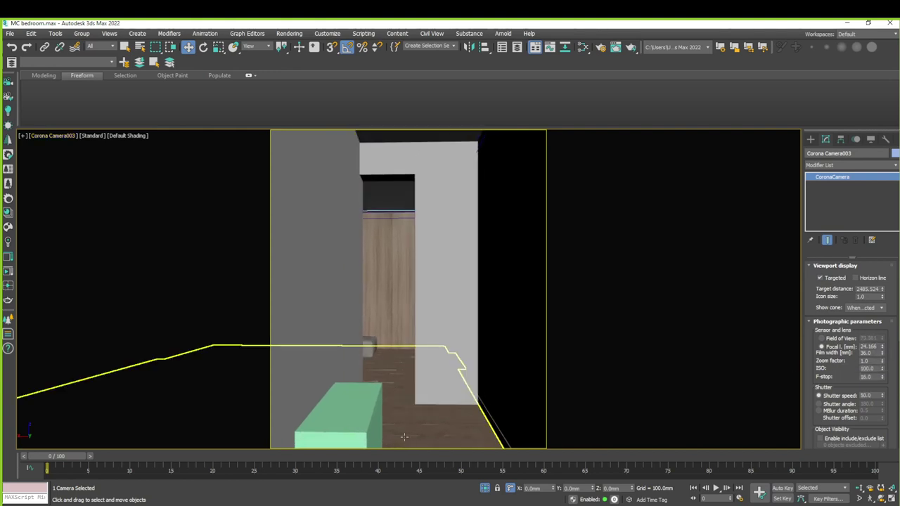
pyautogui.click(356, 402)
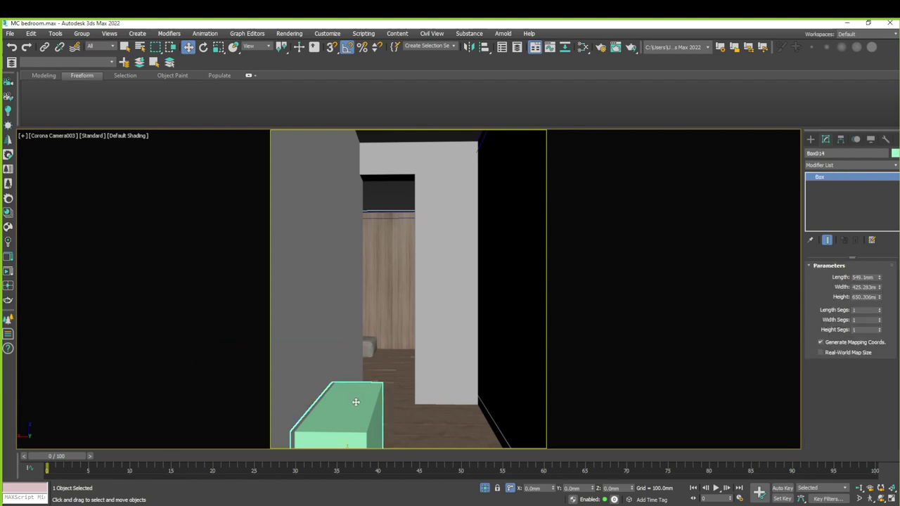
pyautogui.click(356, 402)
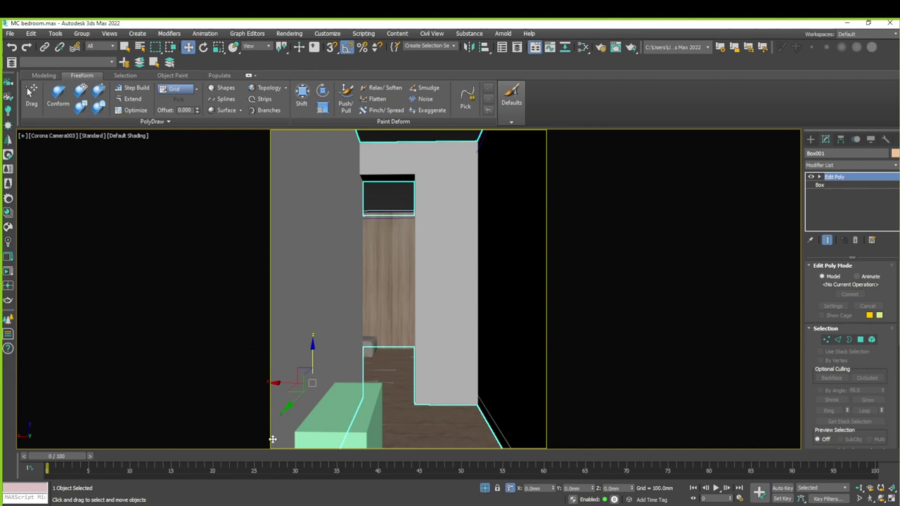
# Open Render Setup: Corona, rendering Corona Camera003 at 2600 × 3000
pyautogui.click(601, 50)
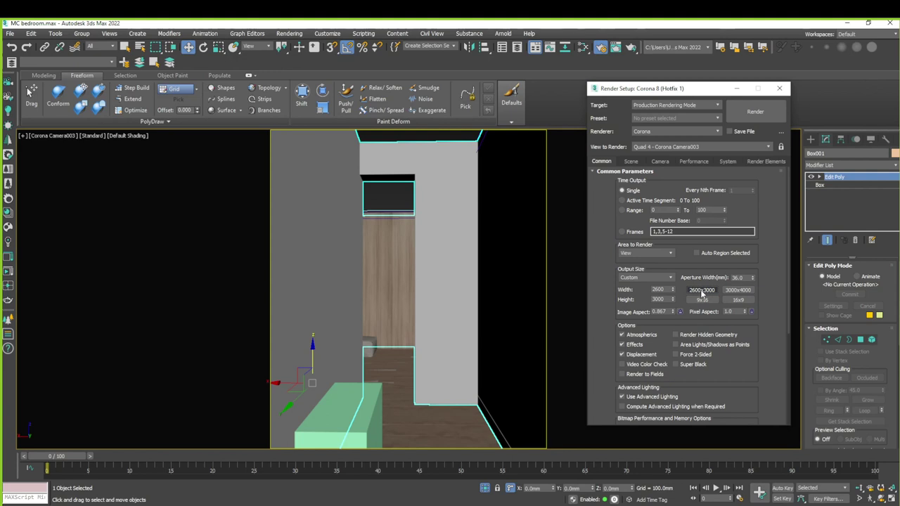
# Set the Corona output to 2049 × 2927 with a 0.7 image aspect and close Render Setup
pyautogui.moveTo(673, 290)
pyautogui.mouseDown()
pyautogui.moveTo(673, 308)
pyautogui.moveTo(666, 303)
pyautogui.mouseUp()
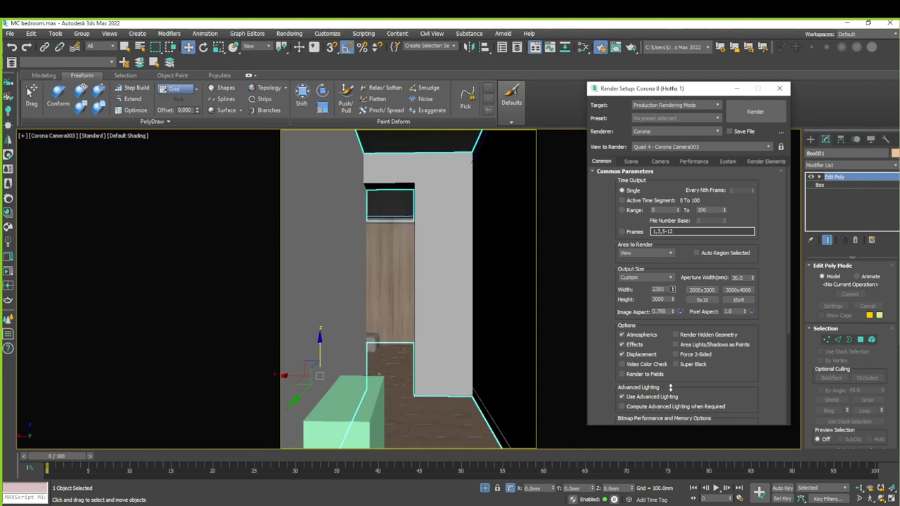
pyautogui.doubleClick(661, 312)
pyautogui.write('0.7')
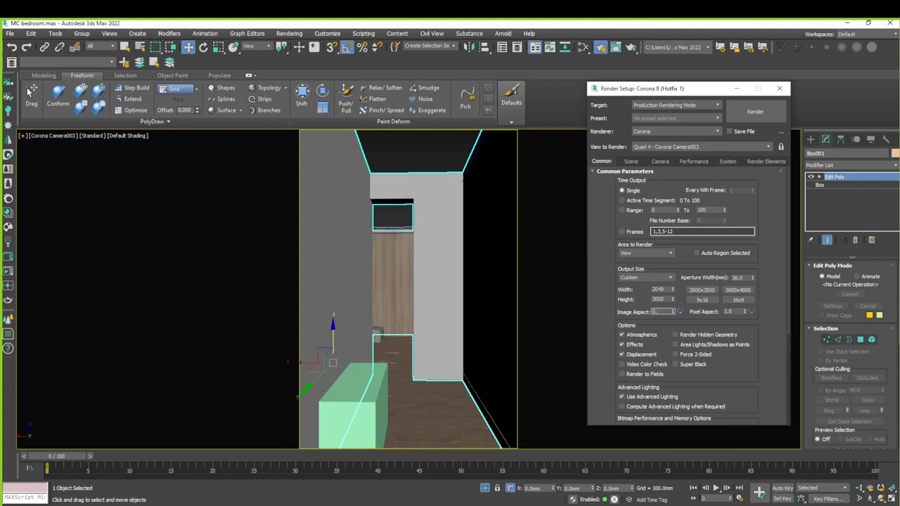
pyautogui.press('Return')
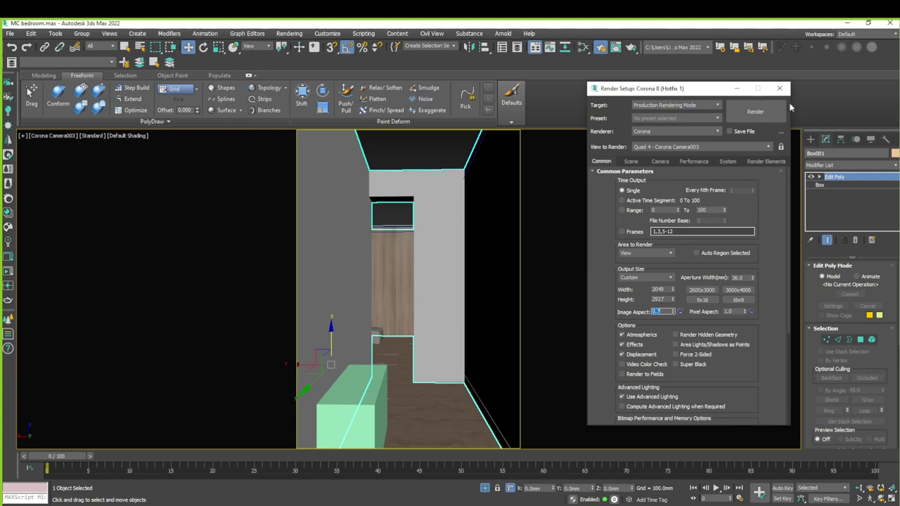
pyautogui.click(779, 88)
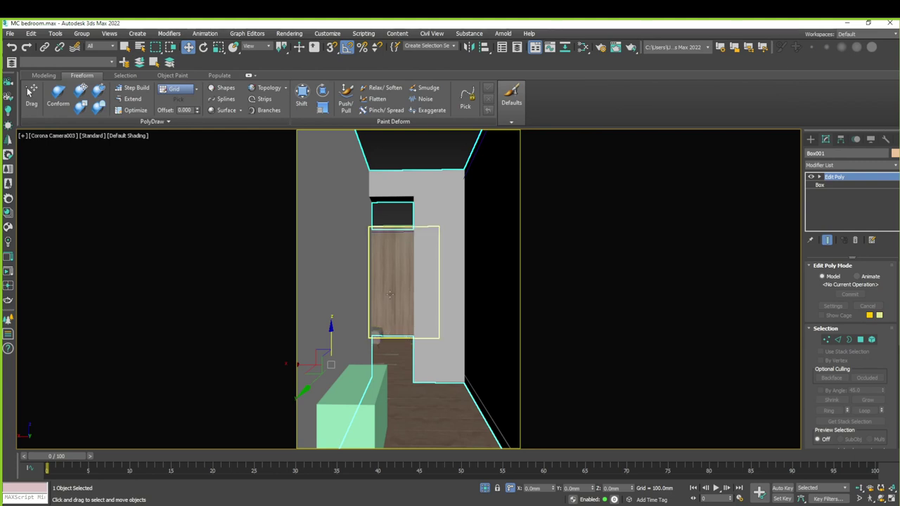
# Look through the bedroom camera, Corona Camera001, with the render frame shown
pyautogui.click(412, 292)
pyautogui.press('p')
pyautogui.scroll(-10, 422, 288)
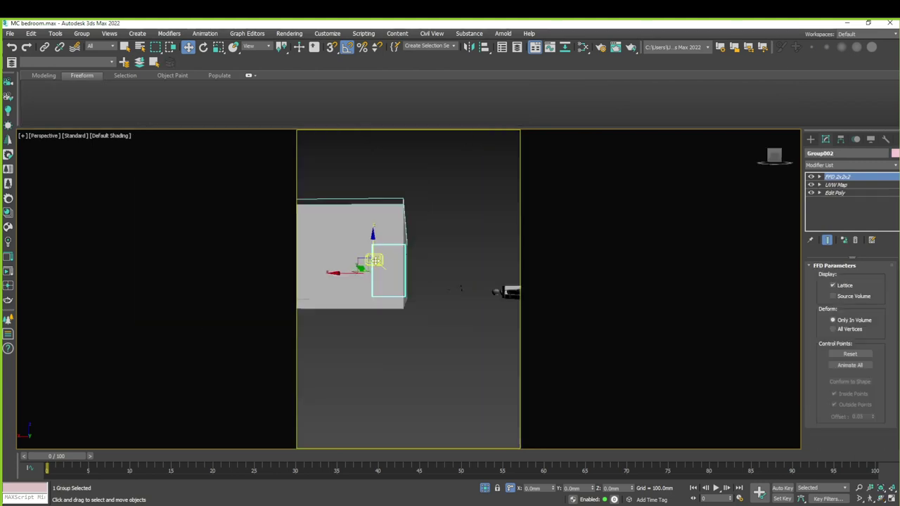
pyautogui.scroll(5, 514, 282)
pyautogui.moveTo(514, 282)
pyautogui.keyDown('alt'); pyautogui.mouseDown(button='middle')
pyautogui.moveTo(531, 353)
pyautogui.moveTo(436, 301)
pyautogui.mouseUp(button='middle'); pyautogui.keyUp('alt')
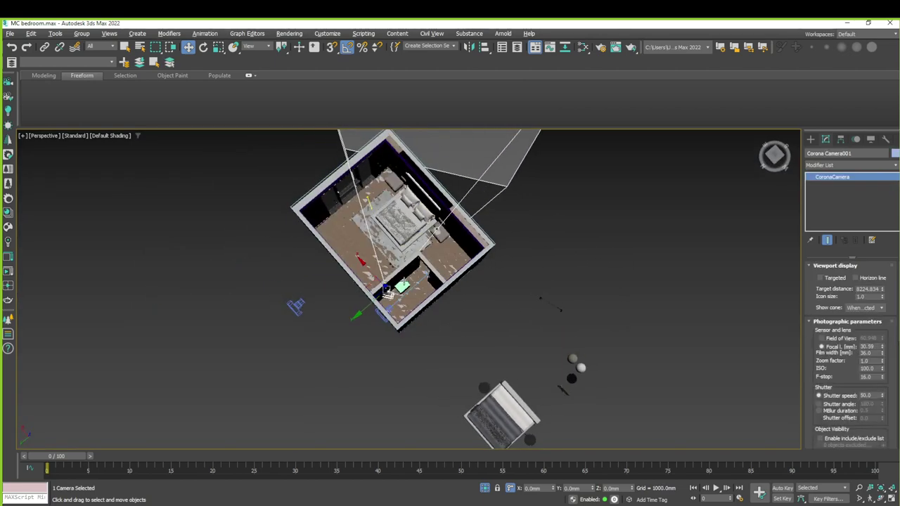
pyautogui.press('c')
pyautogui.hotkey('shift', 'f')
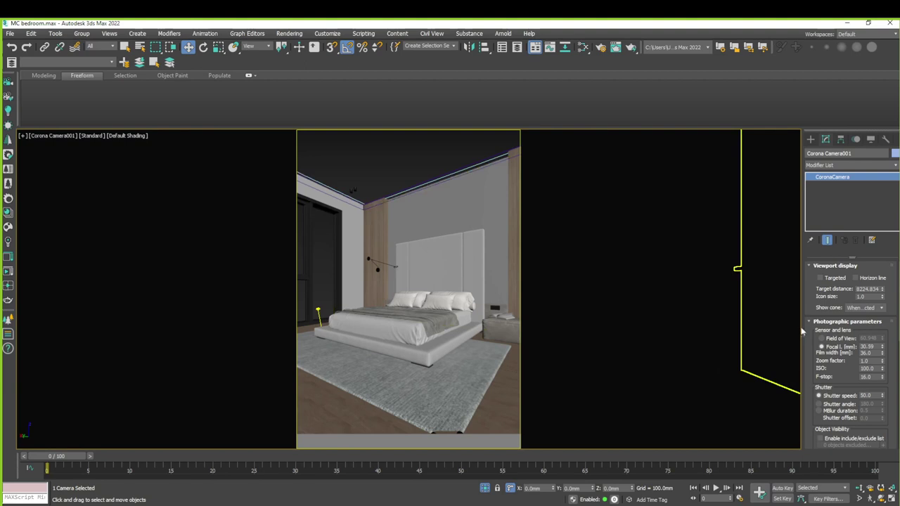
# Set the render output size to the 2600 × 3000 preset
pyautogui.click(601, 47)
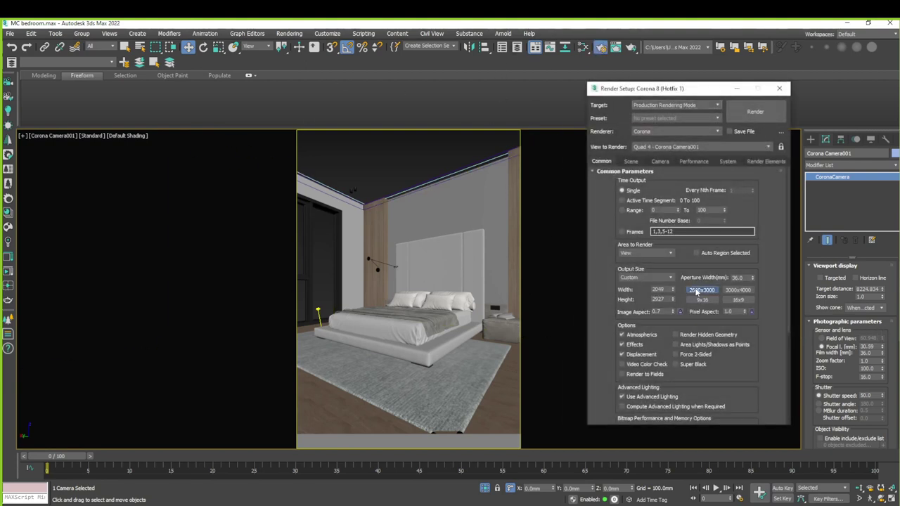
pyautogui.click(702, 289)
pyautogui.click(781, 90)
# Create a tall Box on the floor and move it in front of the bed
pyautogui.click(811, 139)
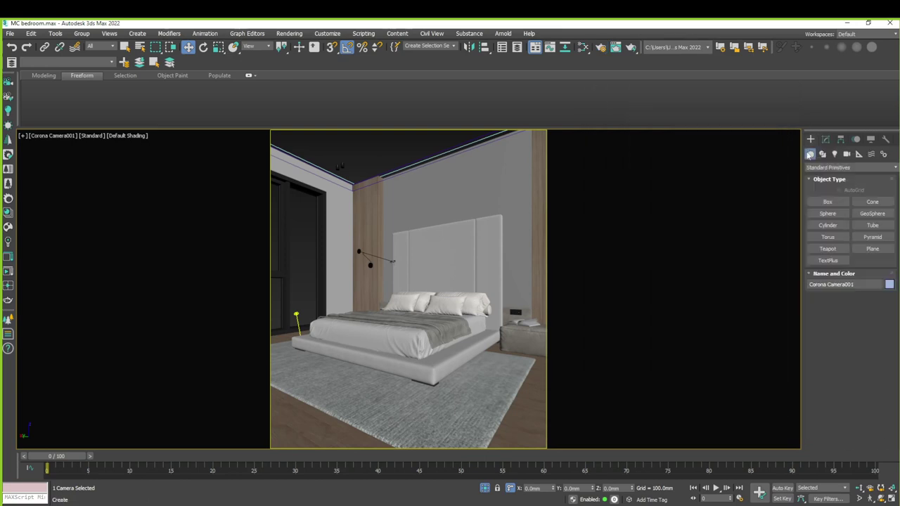
pyautogui.click(828, 202)
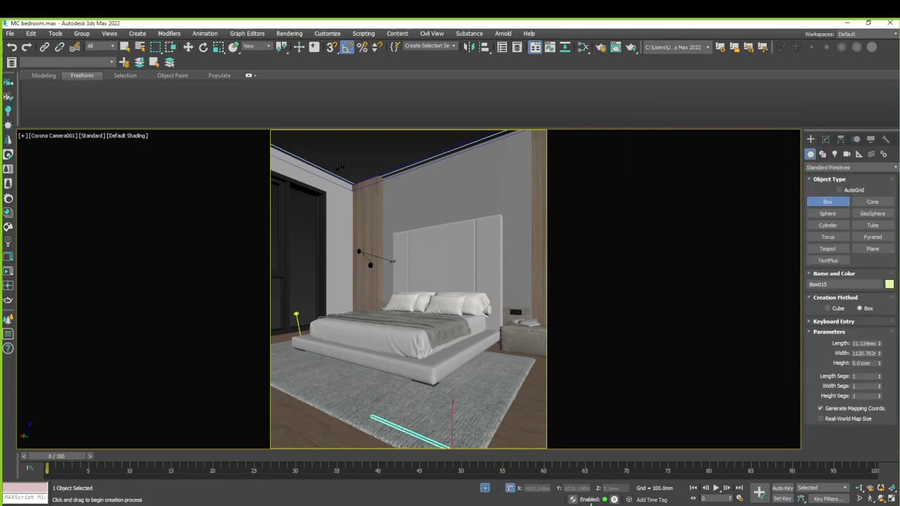
pyautogui.moveTo(371, 416); pyautogui.dragTo(665, 424)
pyautogui.click(523, 346)
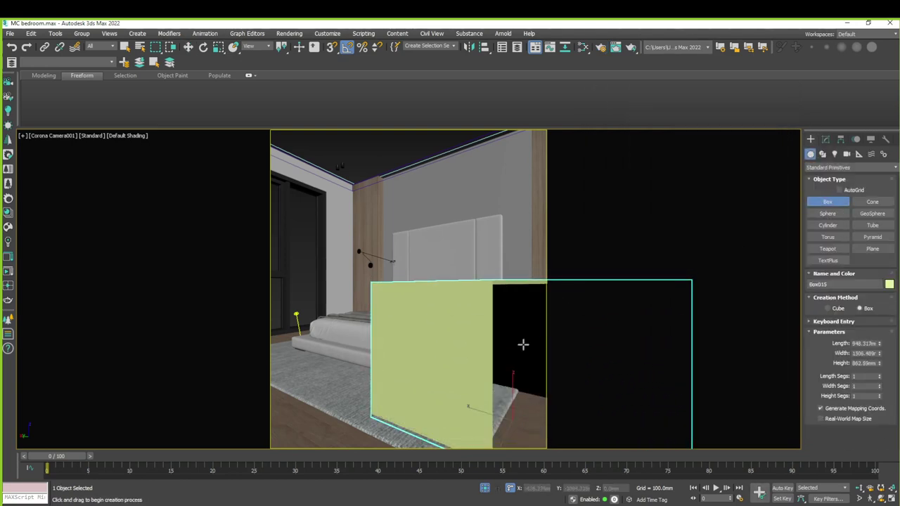
pyautogui.press('w')
pyautogui.moveTo(487, 425)
pyautogui.mouseDown()
pyautogui.moveTo(415, 358)
pyautogui.moveTo(420, 402)
pyautogui.mouseUp()
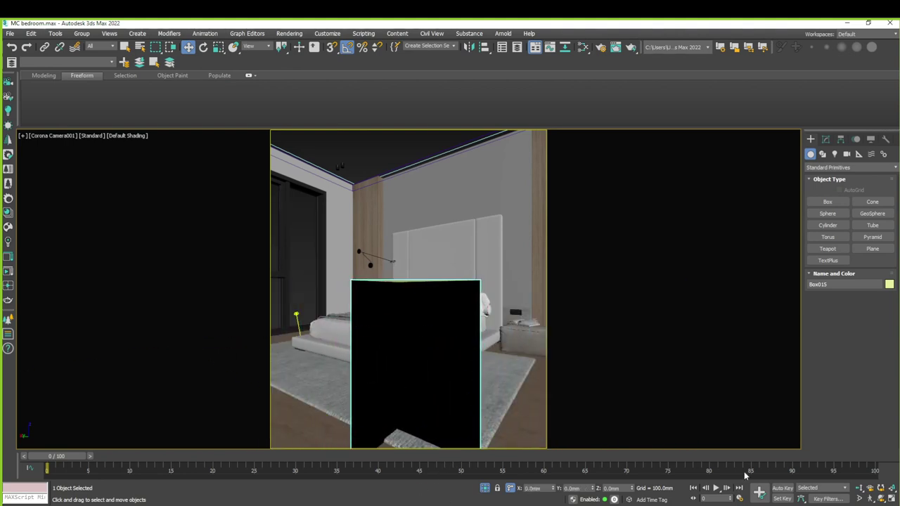
# Select the bedroom camera and scroll down to its parameters
pyautogui.click(826, 140)
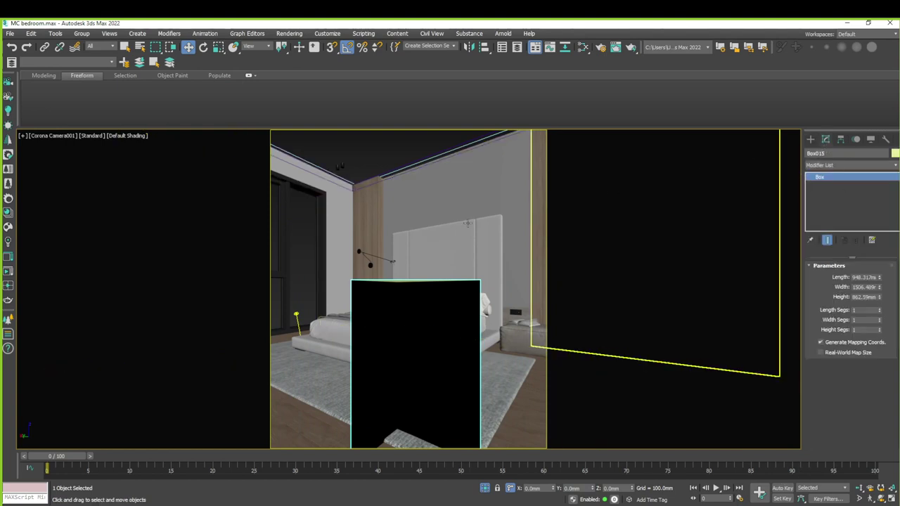
pyautogui.click(60, 137)
pyautogui.click(59, 315)
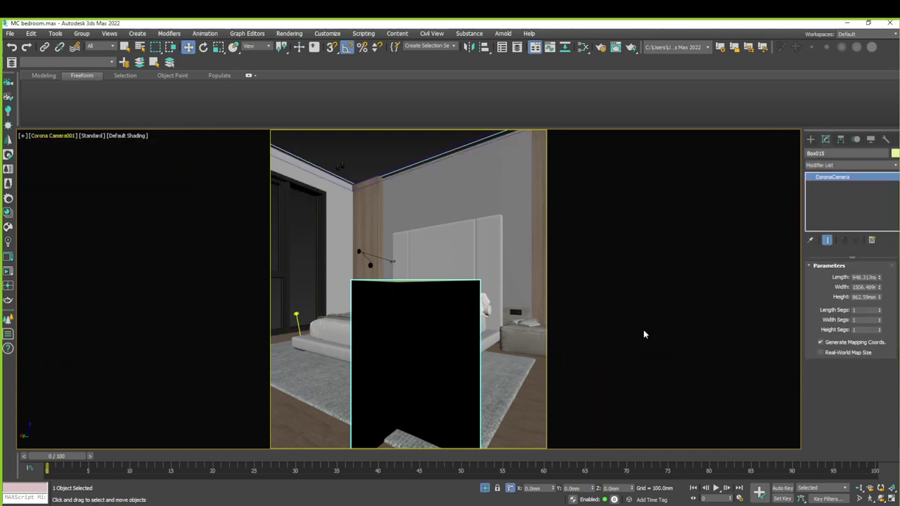
pyautogui.scroll(-5, 890, 370)
pyautogui.scroll(-5, 886, 394)
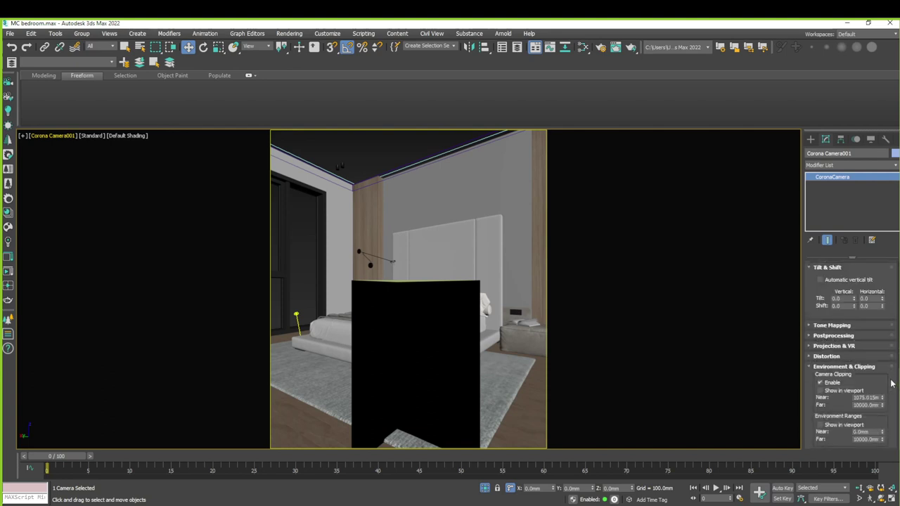
# Raise the camera's near clipping, show it in the viewport, and reframe the bed's field of view
pyautogui.moveTo(883, 400); pyautogui.dragTo(882, 382)
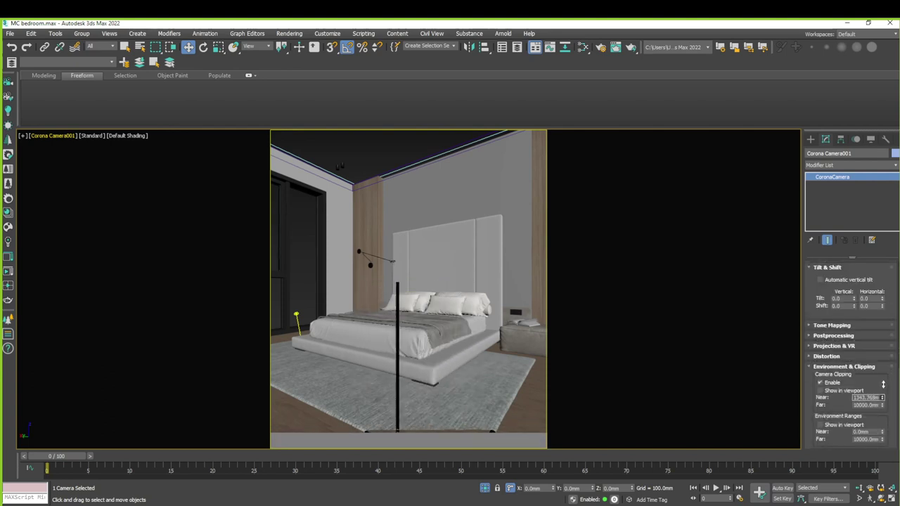
pyautogui.click(836, 390)
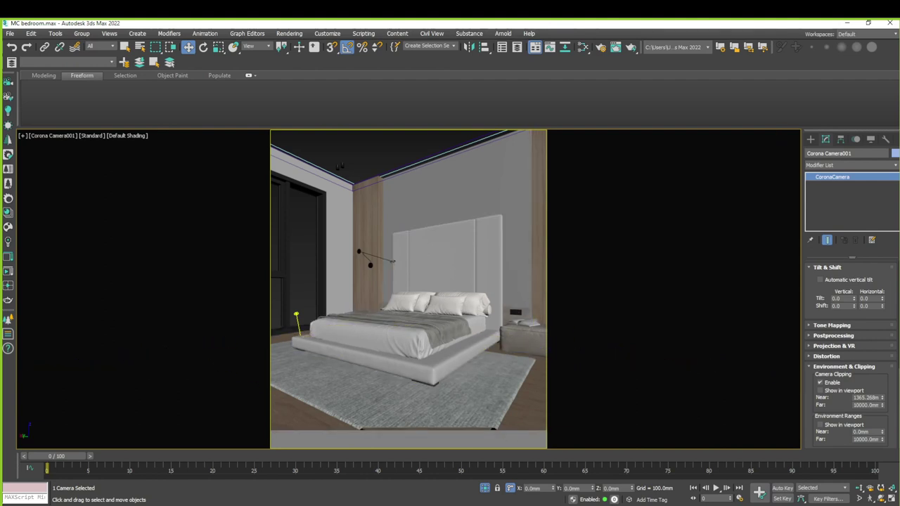
pyautogui.click(859, 497)
pyautogui.moveTo(391, 415); pyautogui.dragTo(371, 374)
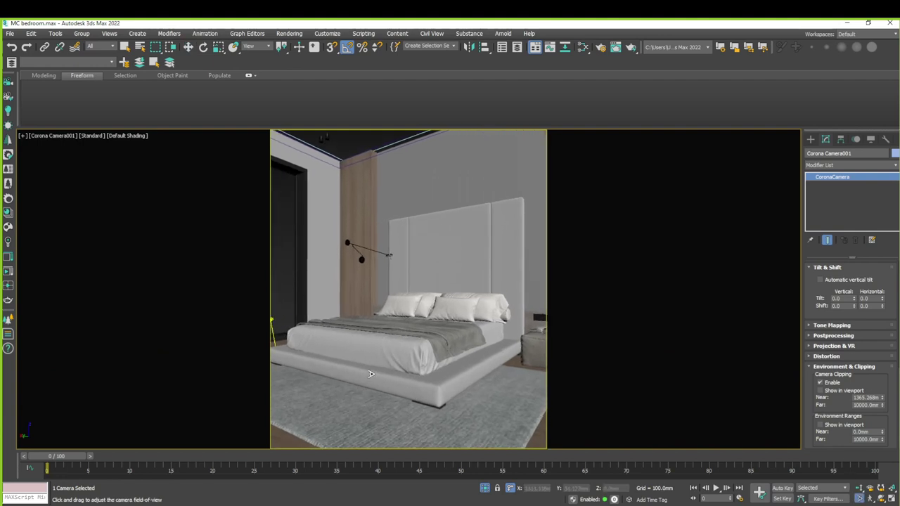
pyautogui.moveTo(371, 374); pyautogui.dragTo(293, 335)
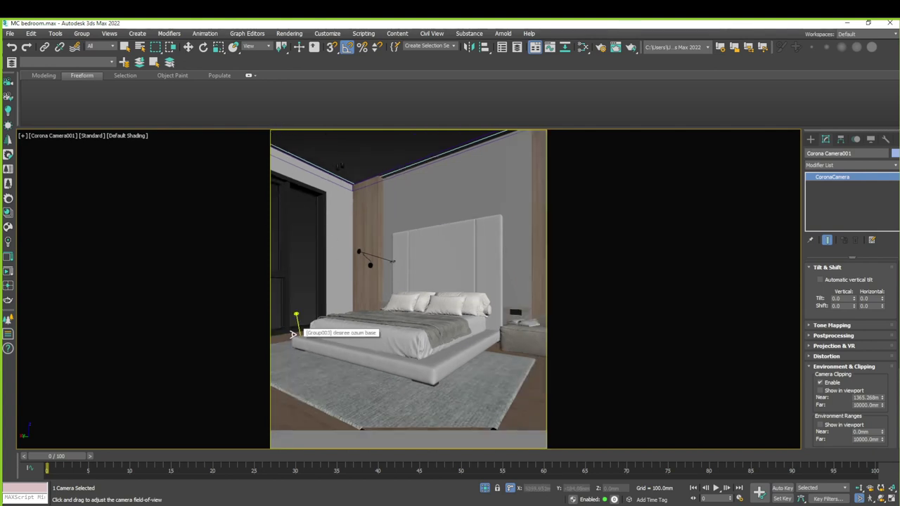
pyautogui.press('w')
pyautogui.click(474, 354)
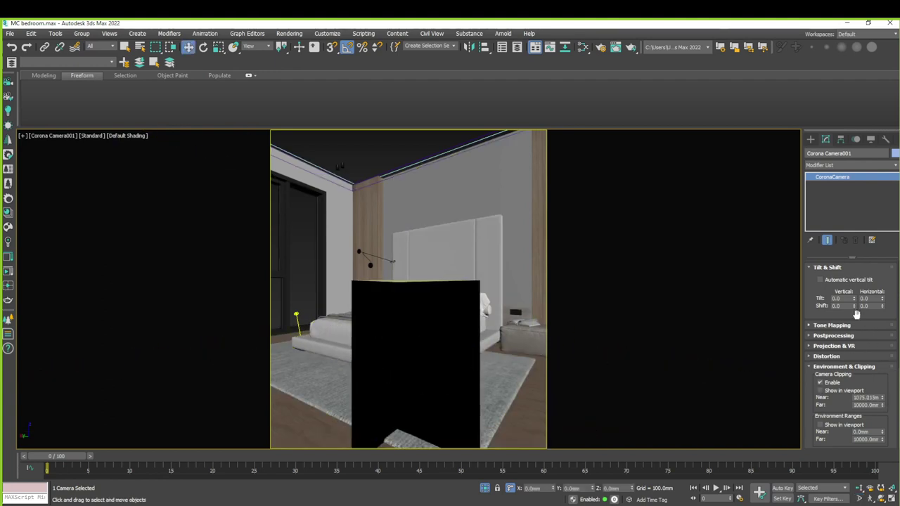
# Turn on Enable include/exclude list under the camera's Object Visibility
pyautogui.scroll(2, 888, 322)
pyautogui.scroll(2, 889, 322)
pyautogui.scroll(2, 888, 320)
pyautogui.scroll(2, 887, 319)
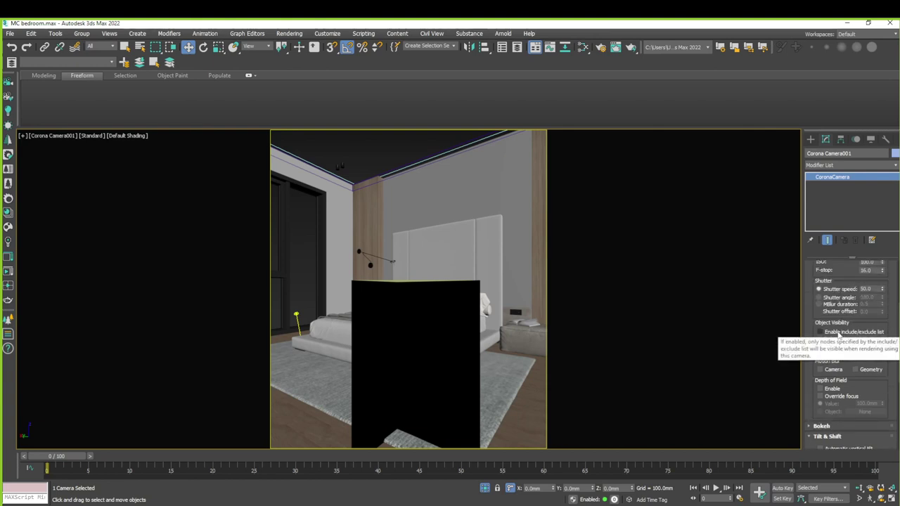
pyautogui.click(841, 334)
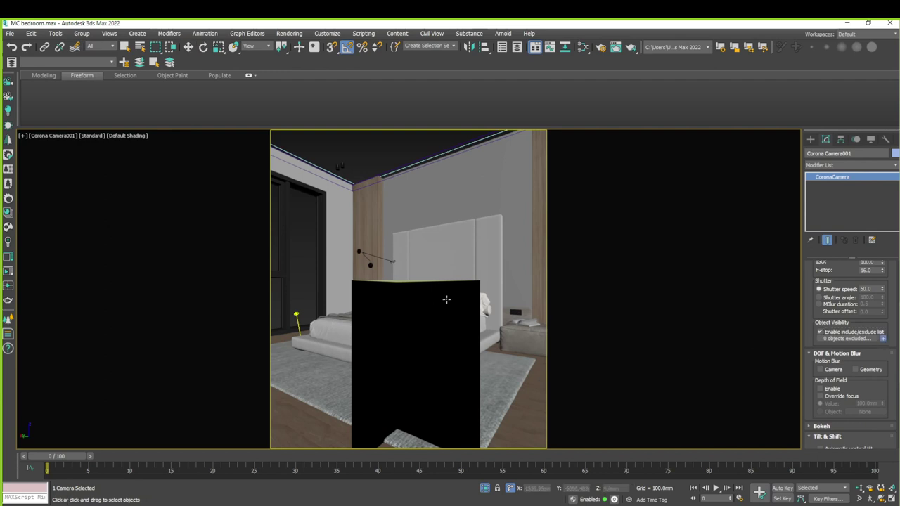
# In Perspective view, pick Box015 to exclude it from the camera
pyautogui.press('p')
pyautogui.scroll(-10, 392, 310)
pyautogui.scroll(3, 458, 378)
pyautogui.scroll(3, 448, 368)
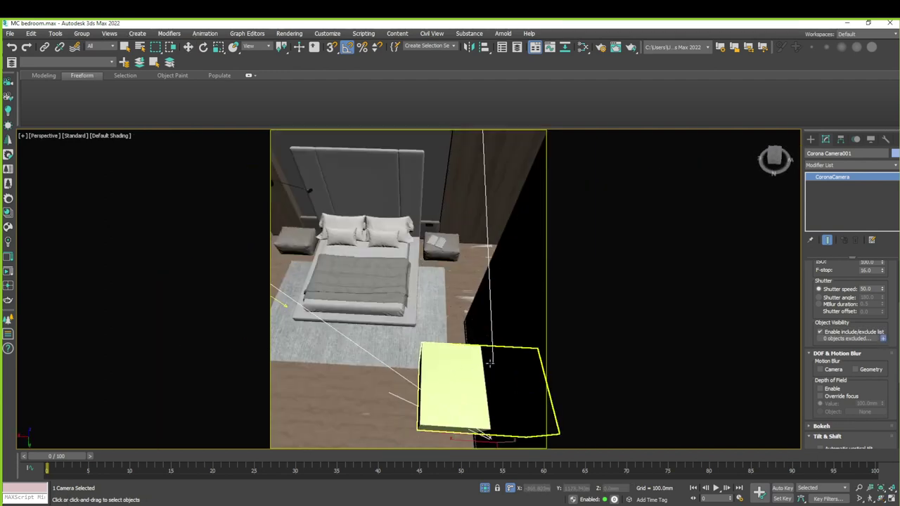
pyautogui.click(446, 358)
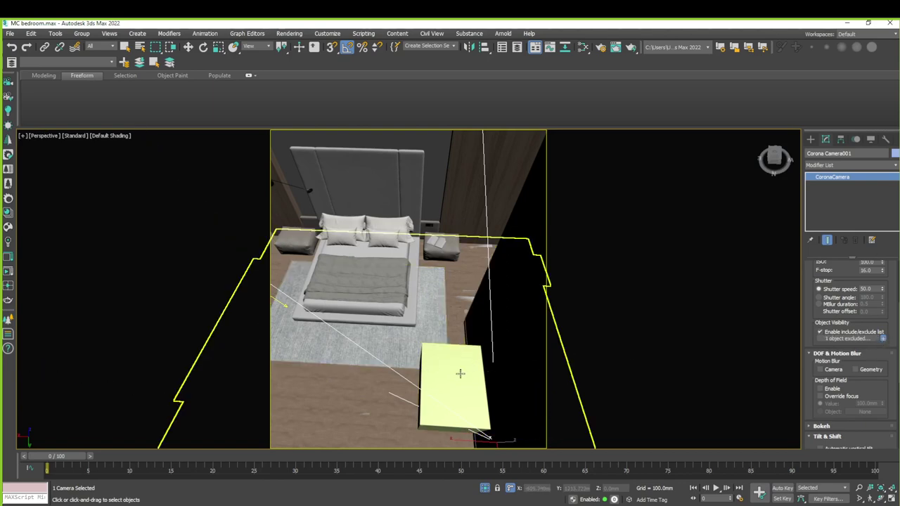
pyautogui.scroll(-5, 460, 373)
# Return to the bedroom camera view with its render frame and start the interactive render
pyautogui.press('c')
pyautogui.press('w')
pyautogui.hotkey('shift', 'f')
pyautogui.click(8, 271)
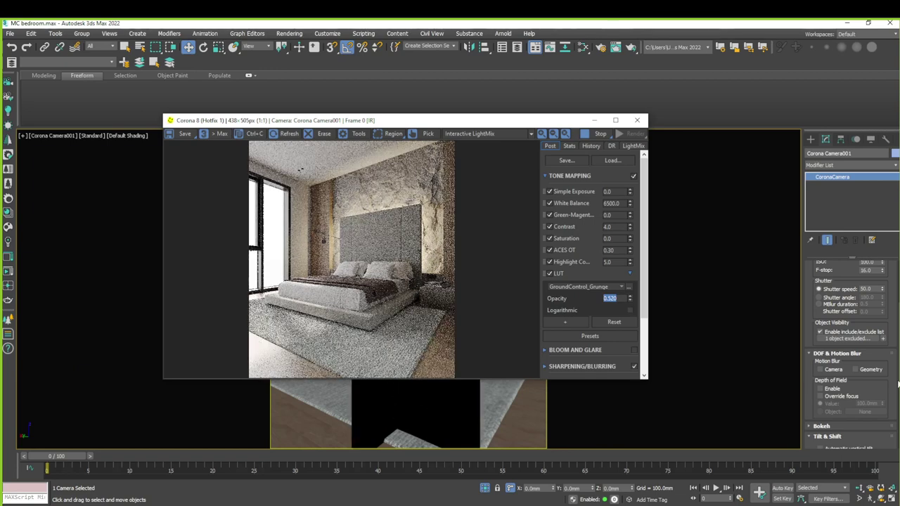
# Turn off the camera's include/exclude list, close the Corona frame buffer, and select Box015
pyautogui.click(820, 331)
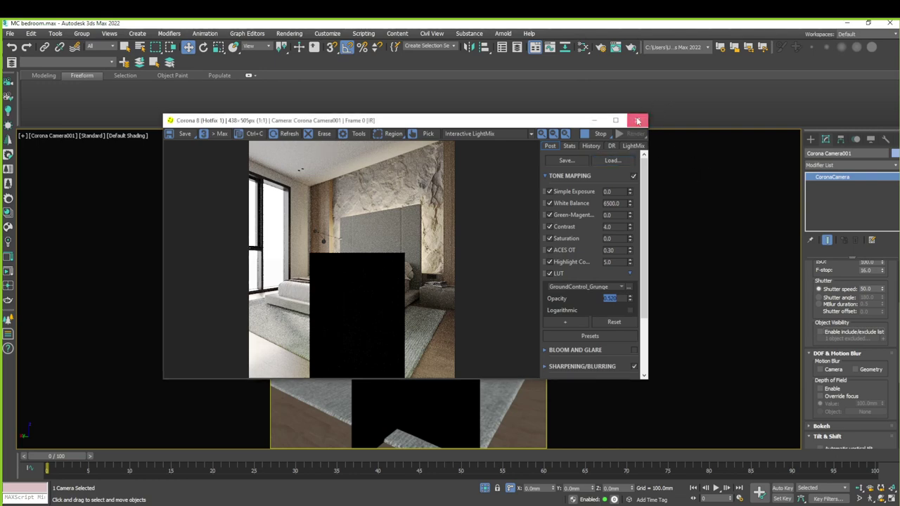
pyautogui.click(638, 121)
pyautogui.click(427, 285)
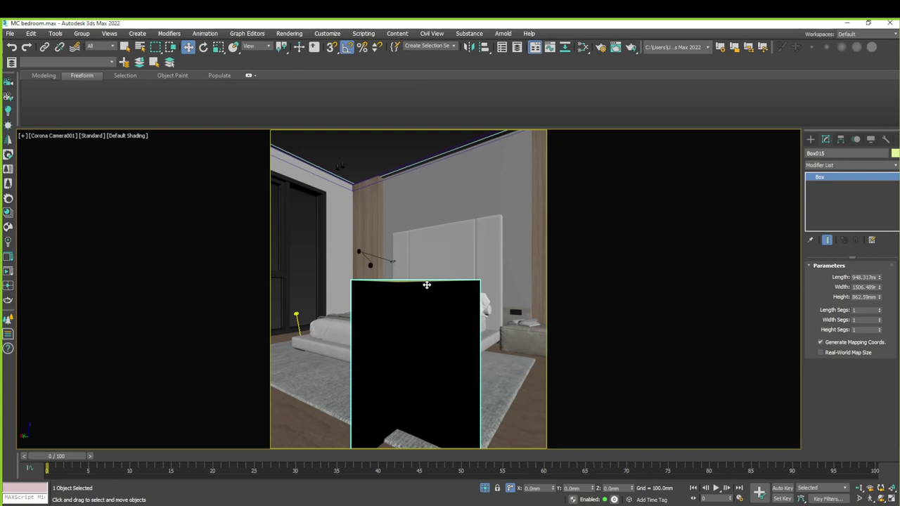
# Hide Box015, orbit a Perspective view to a tilted room overview, and select Box014
pyautogui.press('Delete')
pyautogui.press('p')
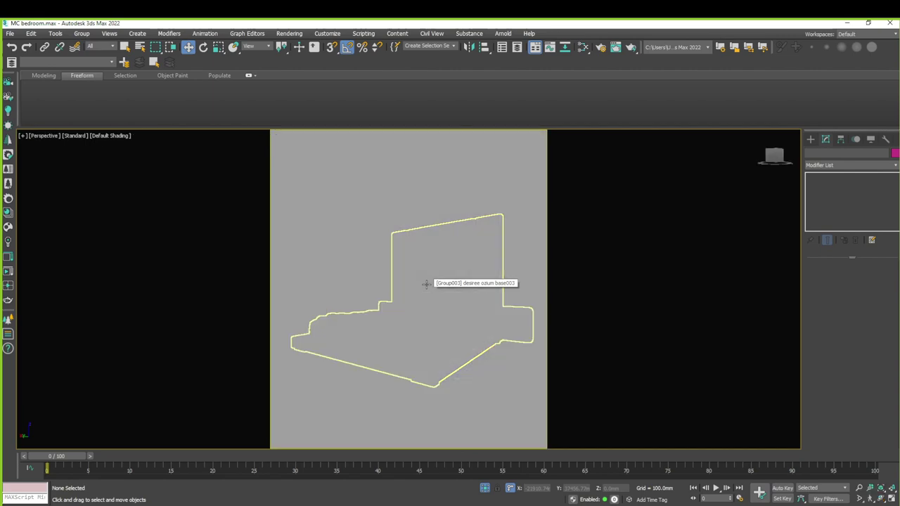
pyautogui.scroll(3, 422, 293)
pyautogui.keyDown('alt'); pyautogui.moveTo(422, 293); pyautogui.dragTo(534, 352, button='middle'); pyautogui.keyUp('alt')
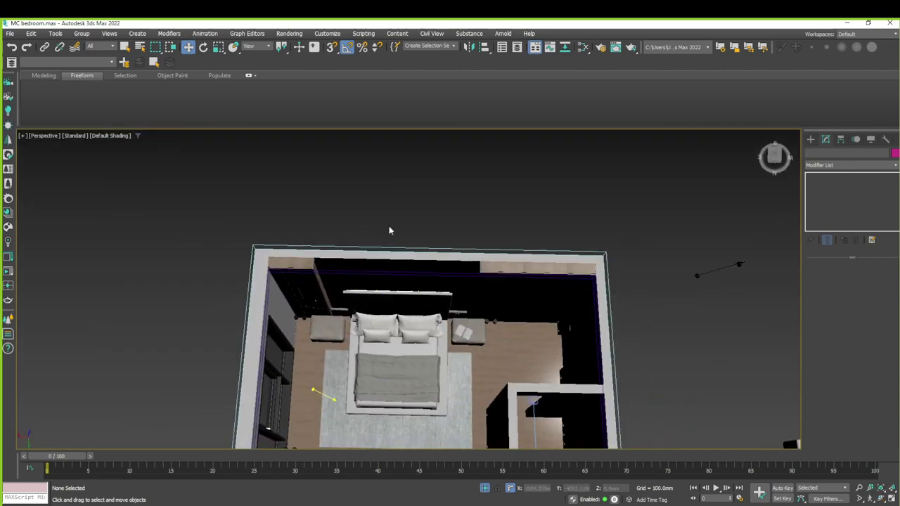
pyautogui.scroll(-4, 567, 377)
pyautogui.keyDown('alt'); pyautogui.moveTo(566, 377); pyautogui.dragTo(536, 312, button='middle'); pyautogui.keyUp('alt')
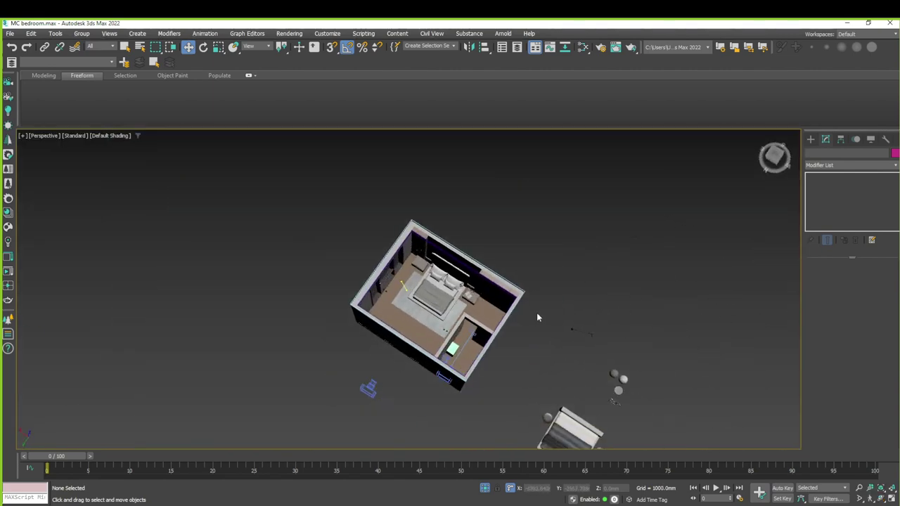
pyautogui.click(455, 348)
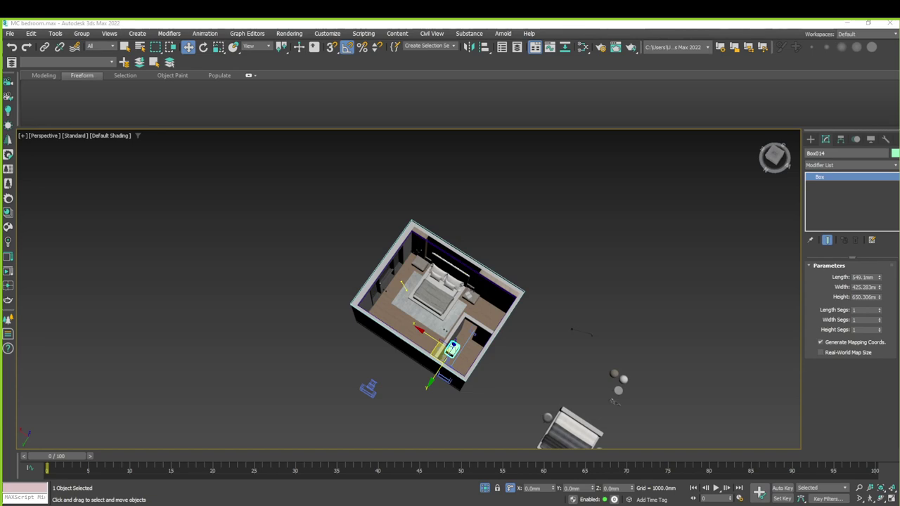
# Hide the small green box Box014 and frame the floor in the viewport
pyautogui.moveTo(99, 279)
pyautogui.keyDown('alt'); pyautogui.mouseDown(button='middle')
pyautogui.moveTo(317, 362)
pyautogui.moveTo(252, 323)
pyautogui.mouseUp(button='middle'); pyautogui.keyUp('alt')
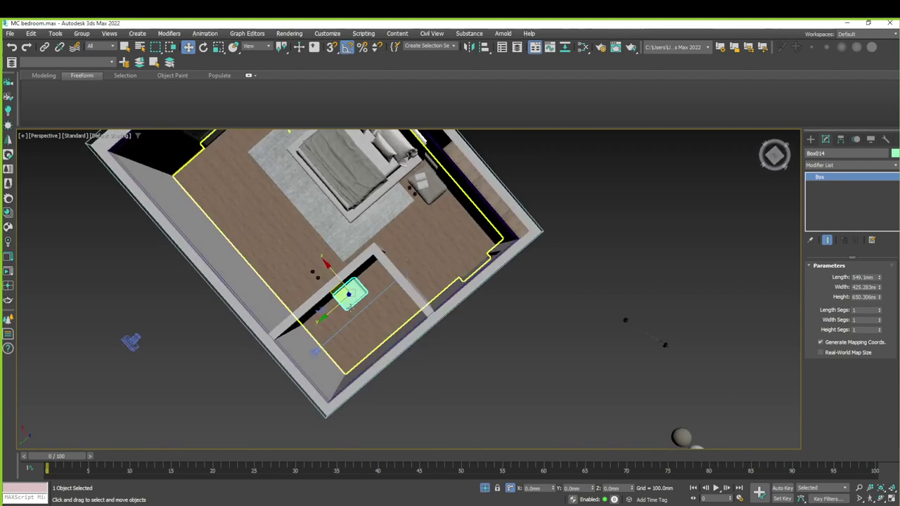
pyautogui.press('Delete')
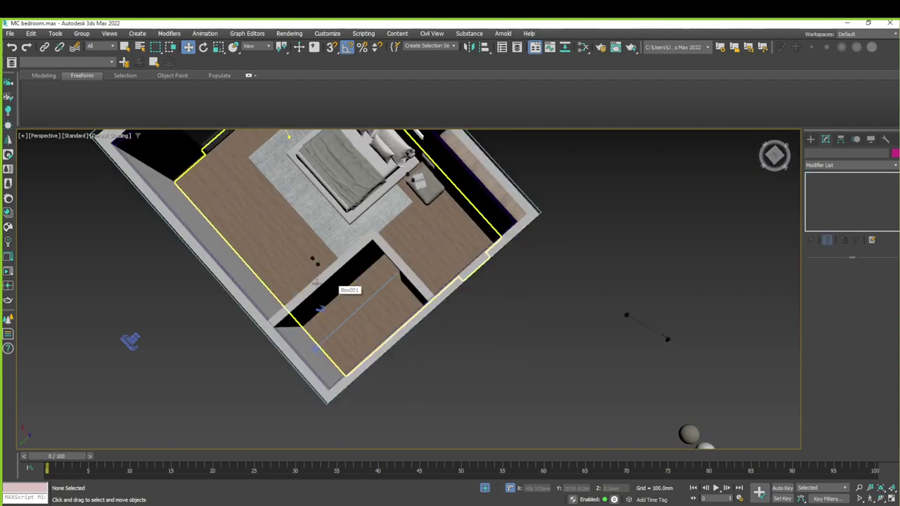
pyautogui.click(315, 309)
pyautogui.press('z')
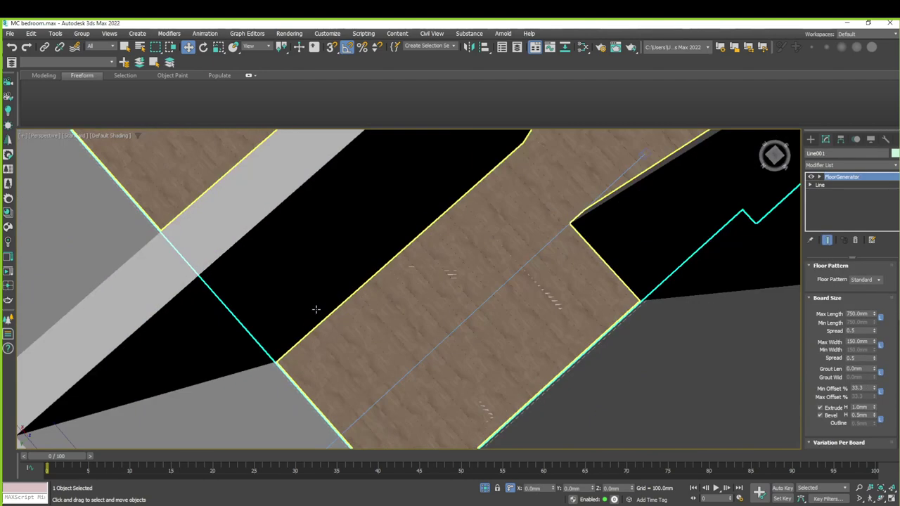
pyautogui.keyDown('alt'); pyautogui.moveTo(316, 310); pyautogui.dragTo(431, 263, button='middle'); pyautogui.keyUp('alt')
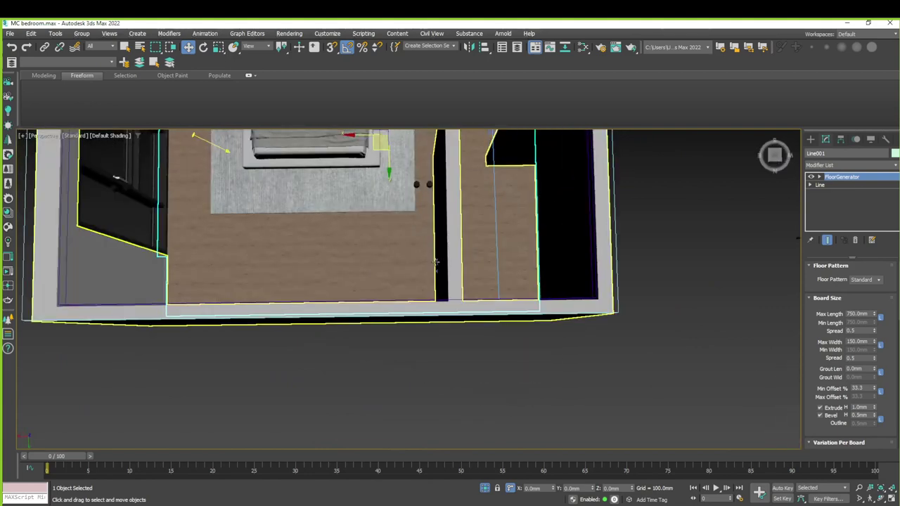
# Frame the walls, select the wall box Box009, then look through Corona Camera002
pyautogui.click(436, 262)
pyautogui.press('z')
pyautogui.scroll(-5, 440, 263)
pyautogui.keyDown('alt'); pyautogui.moveTo(440, 263); pyautogui.dragTo(408, 281, button='middle'); pyautogui.keyUp('alt')
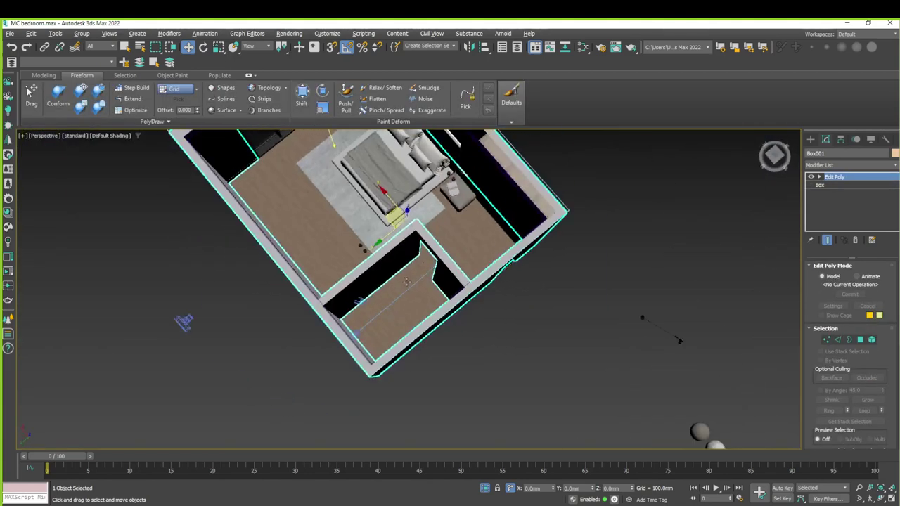
pyautogui.click(359, 301)
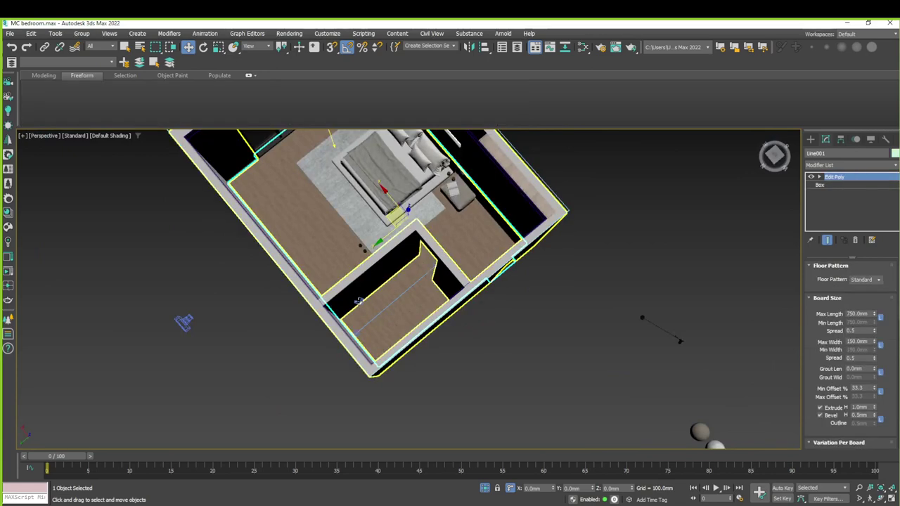
pyautogui.click(358, 301)
pyautogui.click(359, 301)
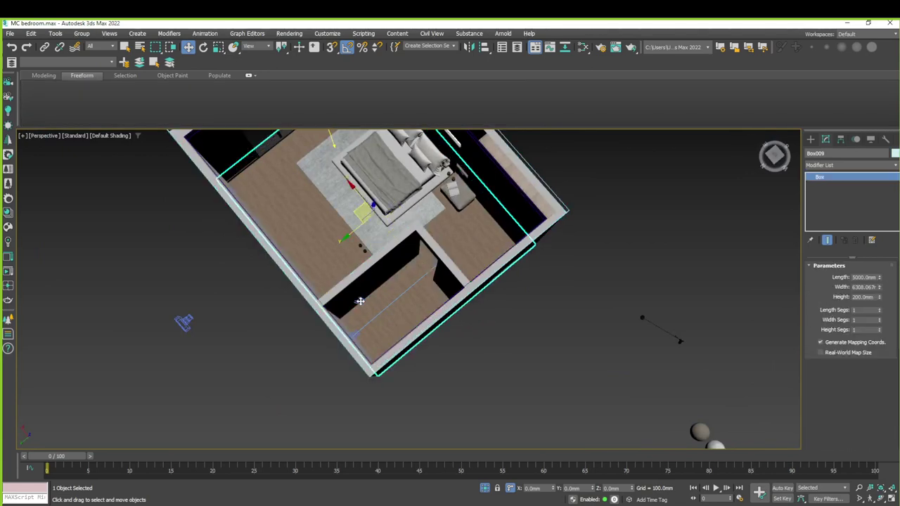
pyautogui.press('c')
pyautogui.press('Return')
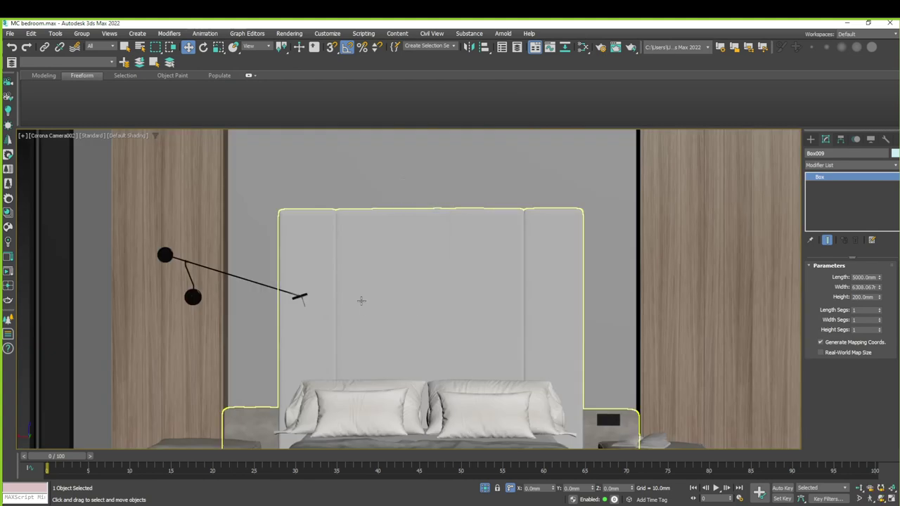
# Cycle through the Corona cameras and settle on the Corona Camera001 view
pyautogui.press('c')
pyautogui.press('Return')
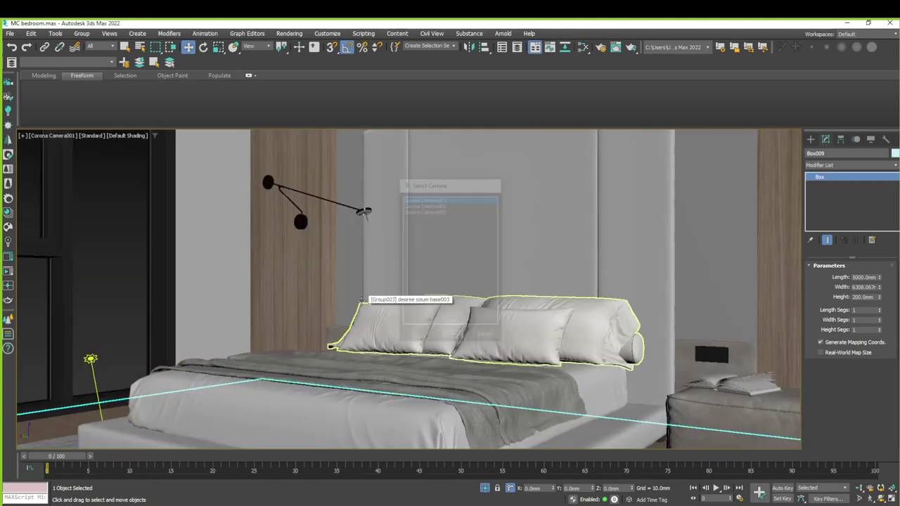
pyautogui.press('c')
pyautogui.press('Up')
pyautogui.press('Up')
pyautogui.press('Return')
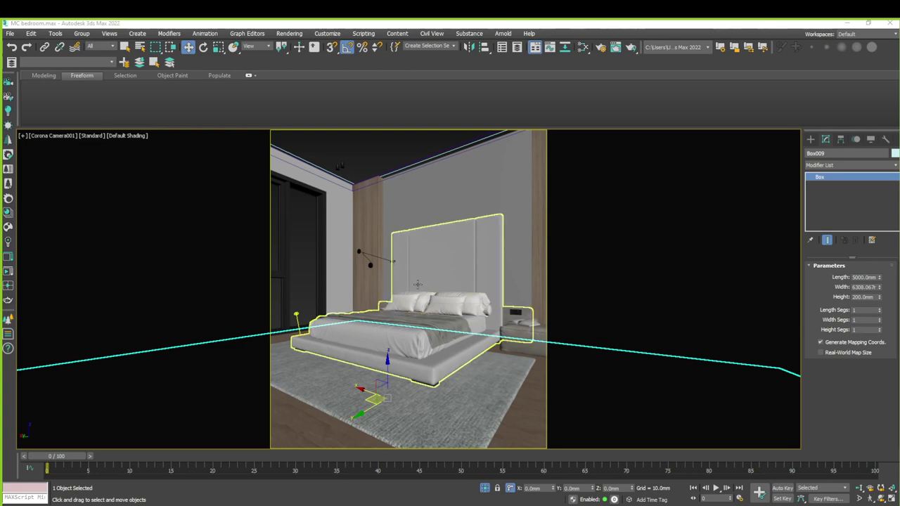
# Select the pillow group and orbit a Perspective view to an angled look at the room
pyautogui.click(440, 300)
pyautogui.press('p')
pyautogui.keyDown('alt'); pyautogui.moveTo(441, 300); pyautogui.dragTo(363, 367, button='middle'); pyautogui.keyUp('alt')
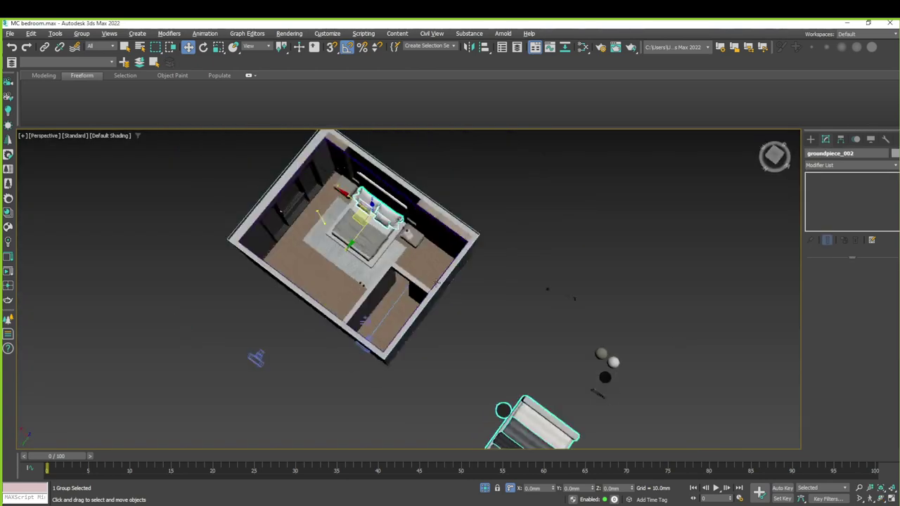
# Look through Corona Camera002 and dolly it closer to the bed
pyautogui.click(364, 367)
pyautogui.press('c')
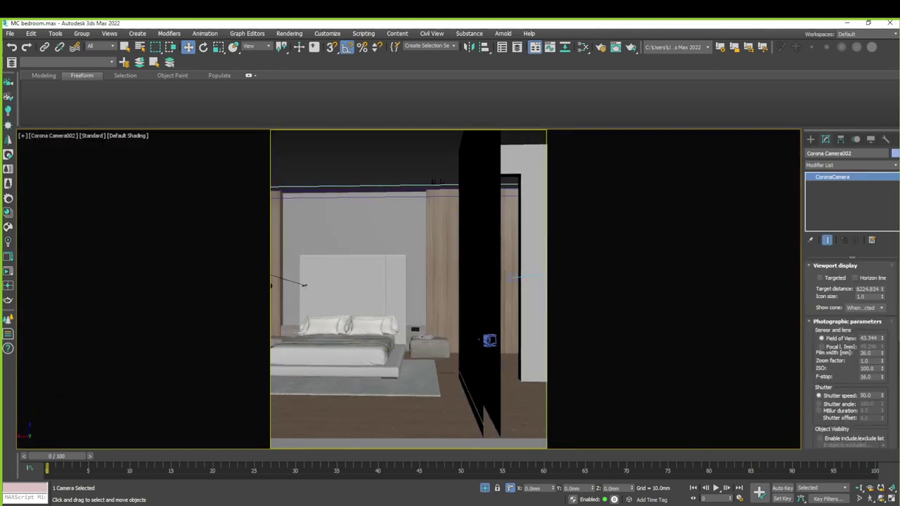
pyautogui.click(860, 488)
pyautogui.moveTo(454, 394); pyautogui.dragTo(449, 359)
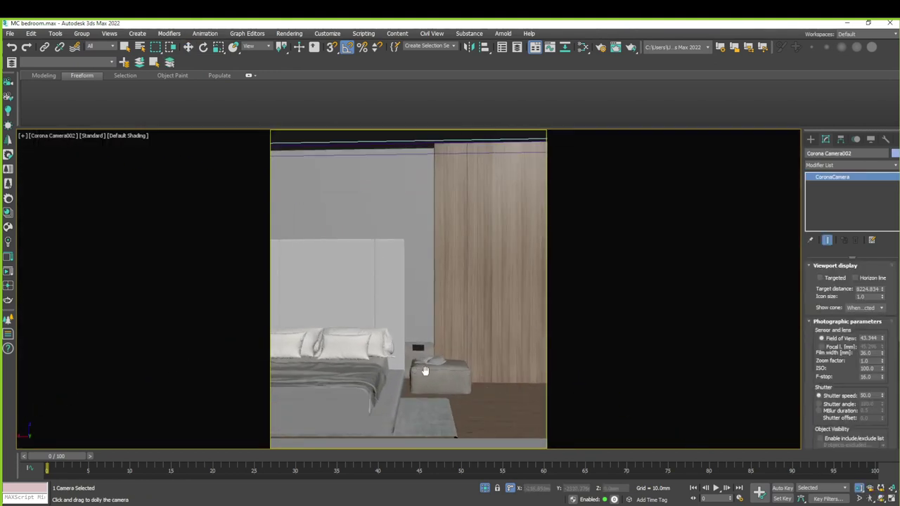
pyautogui.moveTo(426, 371); pyautogui.dragTo(443, 372, button='middle')
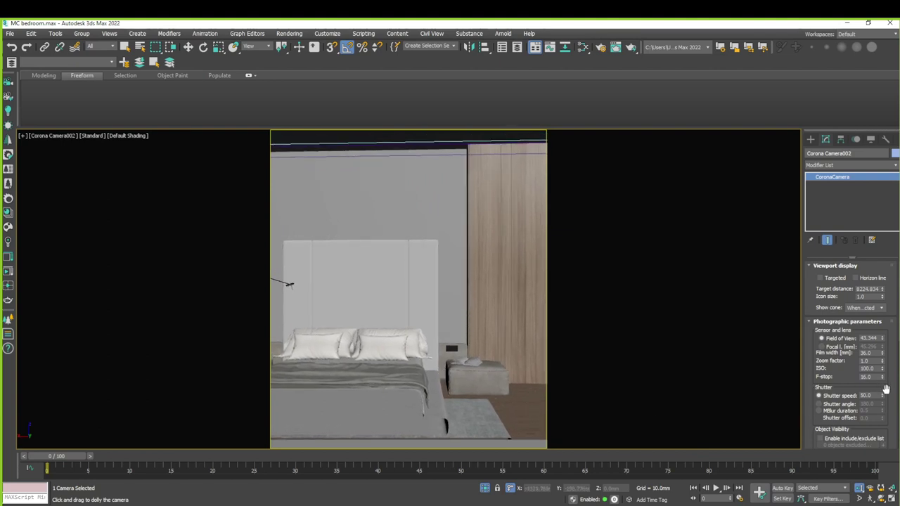
# Set Corona Camera002's near clipping distance to 600 mm
pyautogui.scroll(-3, 887, 390)
pyautogui.scroll(-2, 890, 413)
pyautogui.scroll(-3, 890, 413)
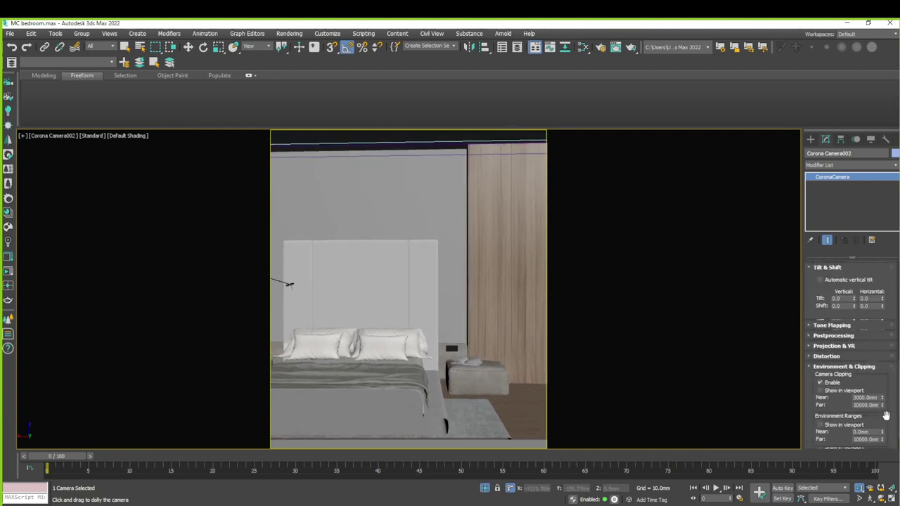
pyautogui.moveTo(883, 398); pyautogui.dragTo(889, 436)
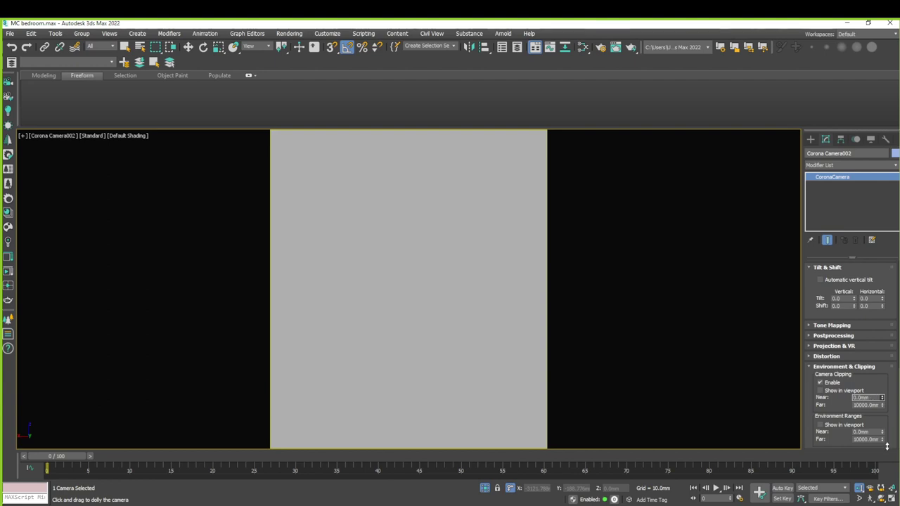
pyautogui.moveTo(448, 378); pyautogui.dragTo(442, 369, button='middle')
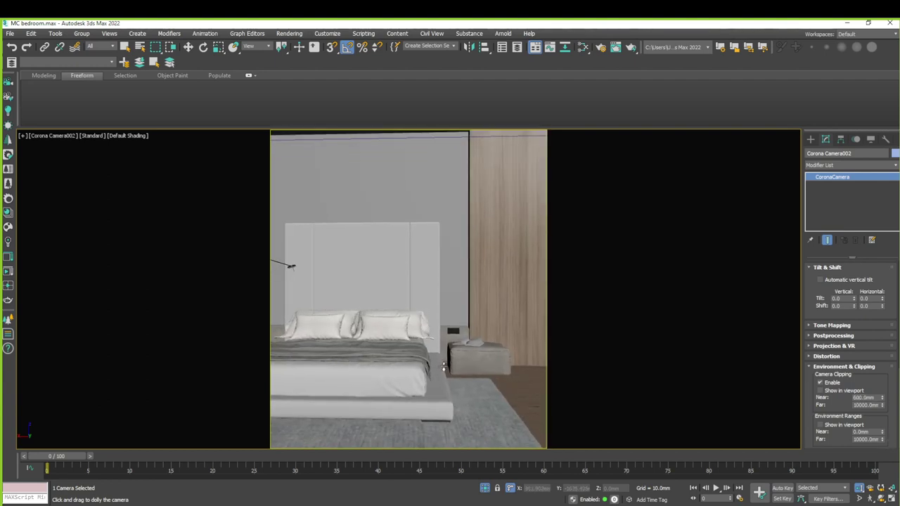
# Turn the camera view slightly left with Walk Through
pyautogui.click(870, 499)
pyautogui.moveTo(453, 355); pyautogui.dragTo(465, 354)
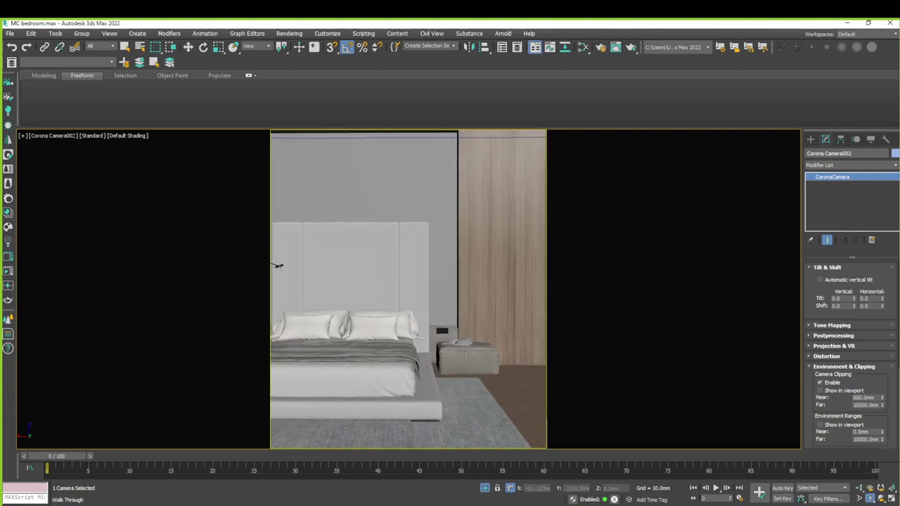
pyautogui.moveTo(465, 354)
pyautogui.mouseDown(button='middle')
pyautogui.moveTo(428, 355)
pyautogui.moveTo(442, 354)
pyautogui.mouseUp(button='middle')
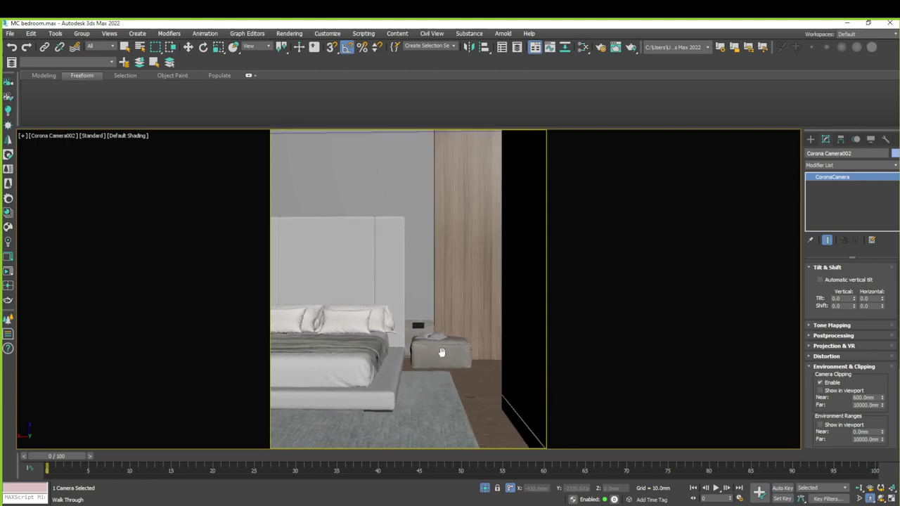
# Walk Corona Camera002 around the room until it faces the front of the bed
pyautogui.moveTo(442, 354); pyautogui.dragTo(442, 348, button='middle')
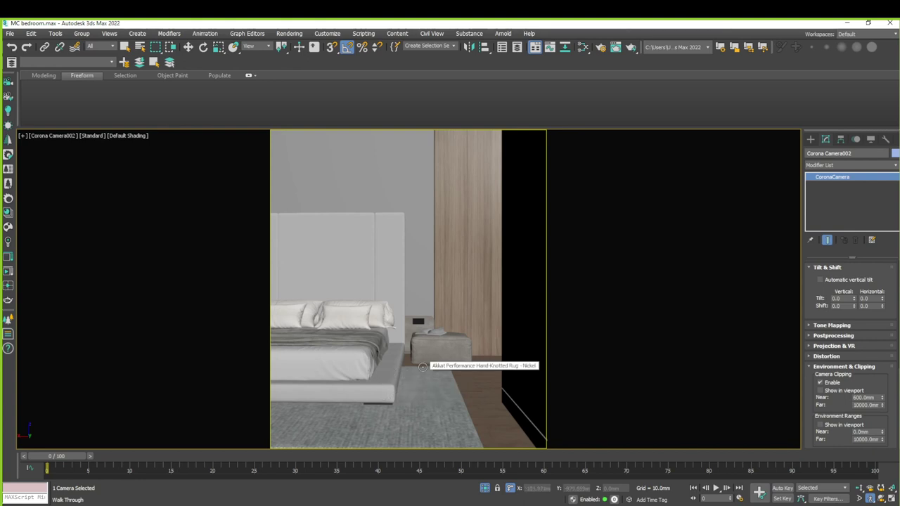
pyautogui.moveTo(359, 185); pyautogui.dragTo(362, 211)
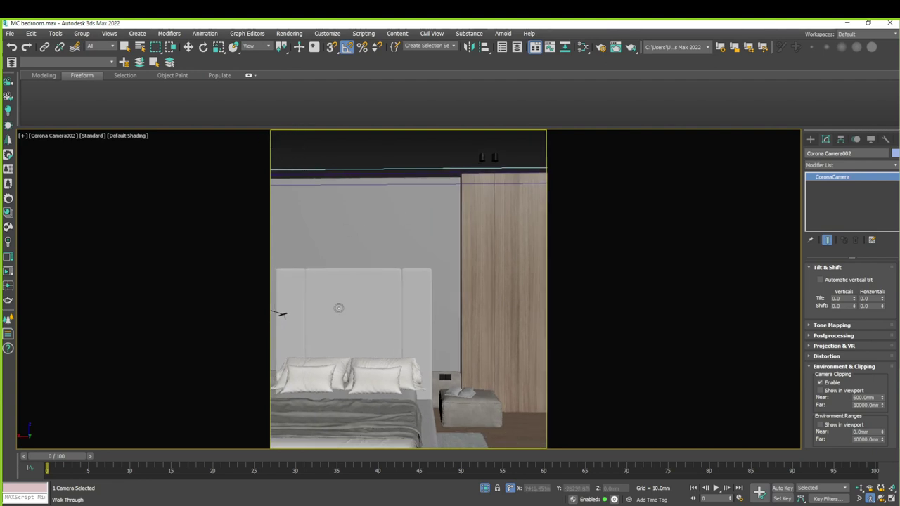
pyautogui.moveTo(294, 150); pyautogui.dragTo(422, 264)
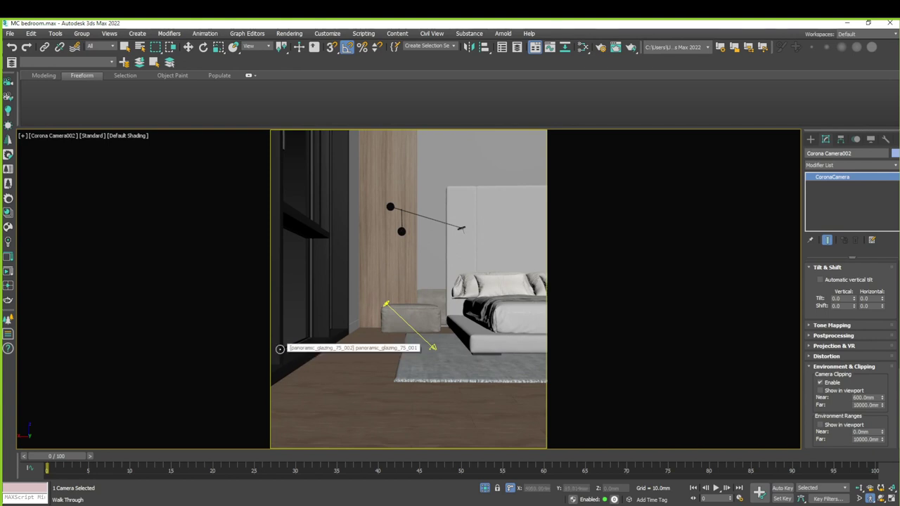
pyautogui.moveTo(324, 328); pyautogui.dragTo(332, 331)
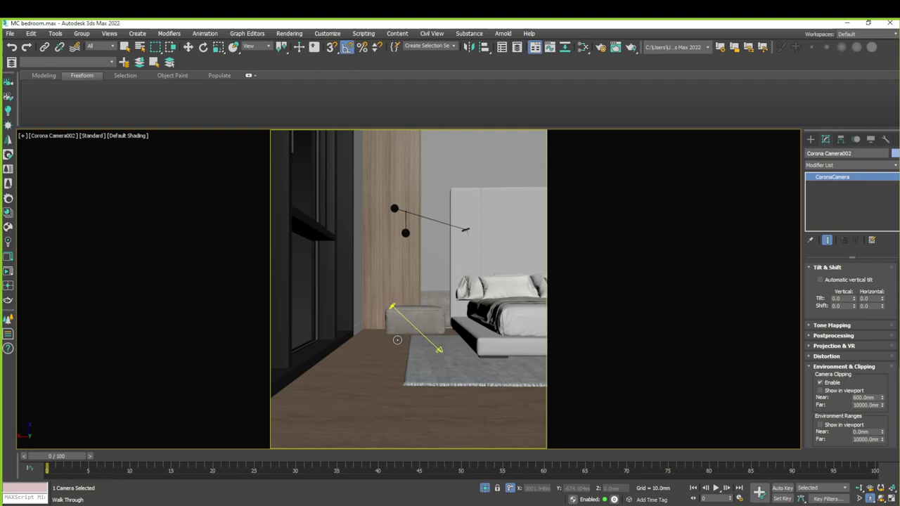
pyautogui.moveTo(397, 339); pyautogui.dragTo(455, 303)
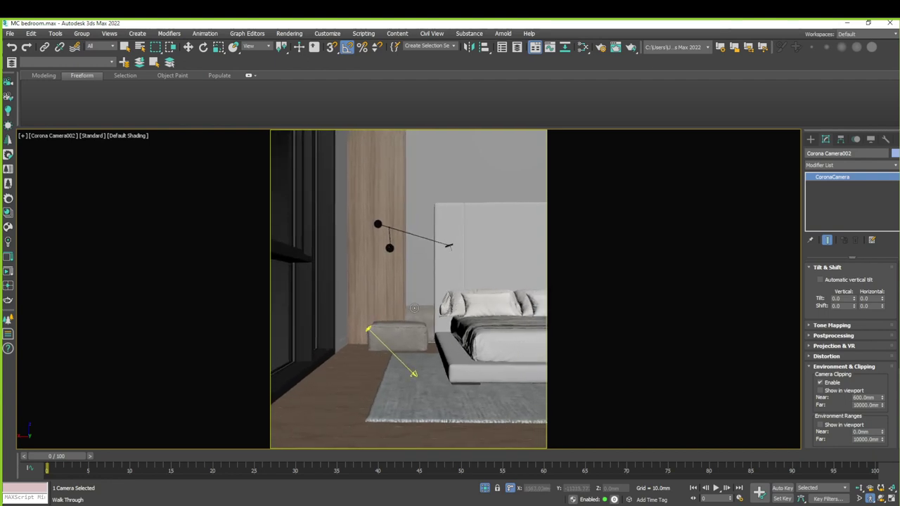
pyautogui.press('Right')
pyautogui.press('Right')
pyautogui.press('Right')
pyautogui.press('Right')
pyautogui.press('Right')
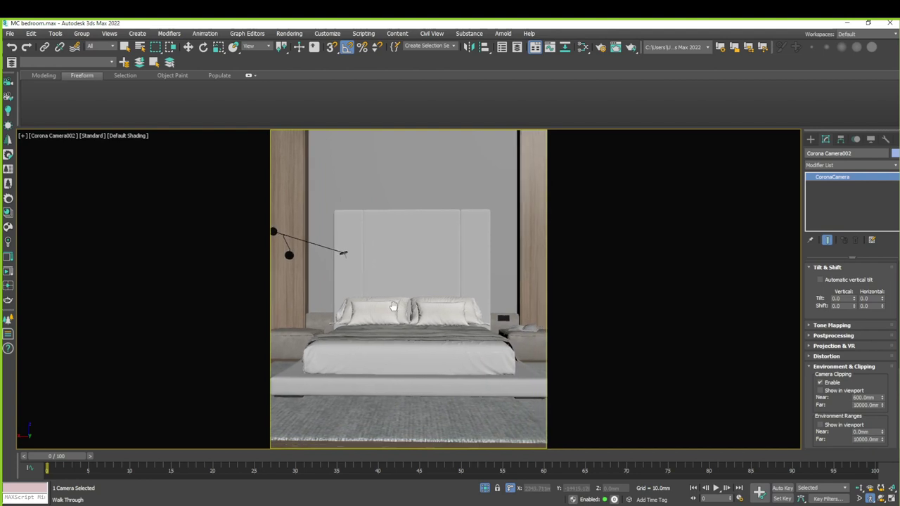
# Dolly the camera back slightly and widen its field of view
pyautogui.click(859, 488)
pyautogui.moveTo(528, 363); pyautogui.dragTo(523, 362)
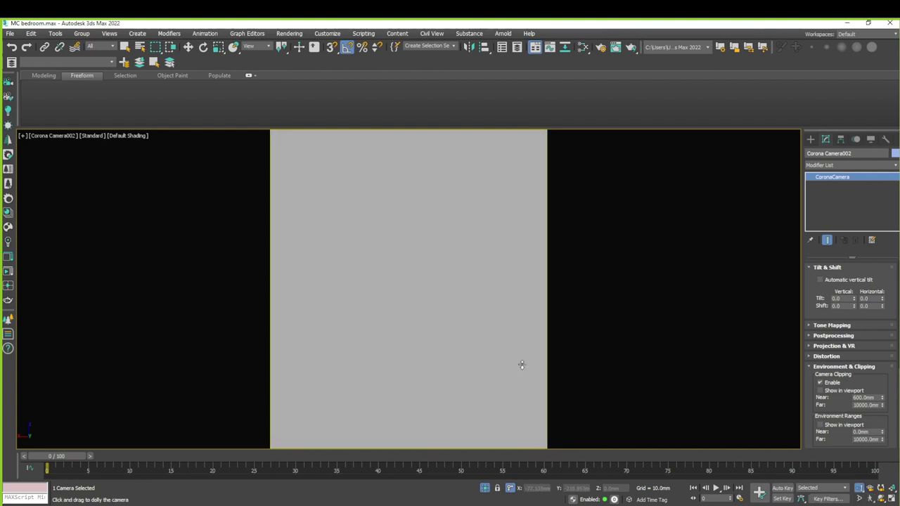
pyautogui.scroll(-2, 523, 362)
pyautogui.click(860, 498)
pyautogui.moveTo(375, 300); pyautogui.dragTo(377, 318)
# Select the pillows, then the bed group Group003
pyautogui.press('w')
pyautogui.click(380, 323)
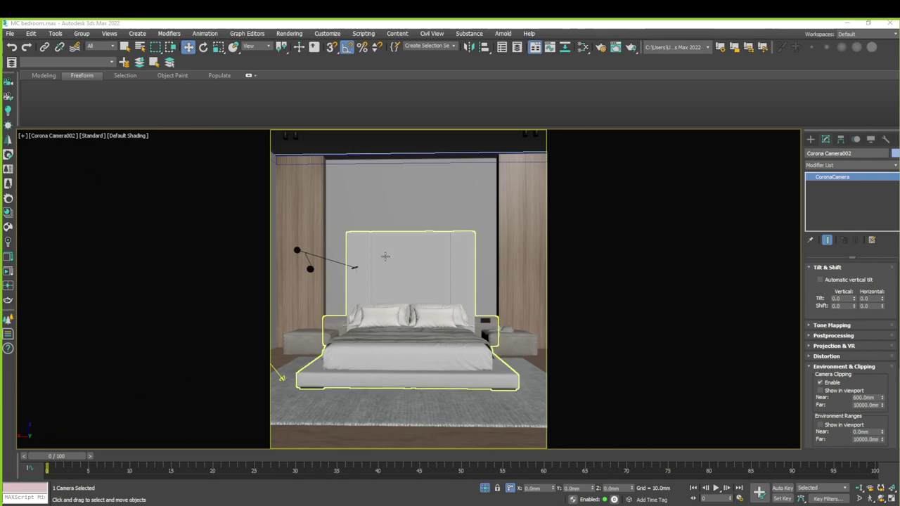
pyautogui.click(380, 254)
# Switch to Perspective and orbit out to look down on the whole bedroom
pyautogui.press('p')
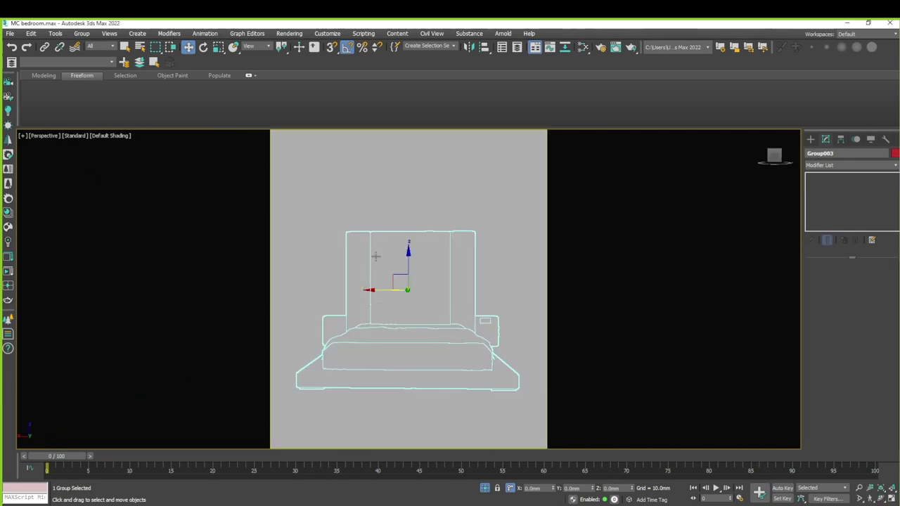
pyautogui.scroll(3, 381, 254)
pyautogui.moveTo(426, 267)
pyautogui.keyDown('alt'); pyautogui.mouseDown(button='middle')
pyautogui.moveTo(339, 318)
pyautogui.moveTo(370, 302)
pyautogui.mouseUp(button='middle'); pyautogui.keyUp('alt')
pyautogui.scroll(-3, 340, 317)
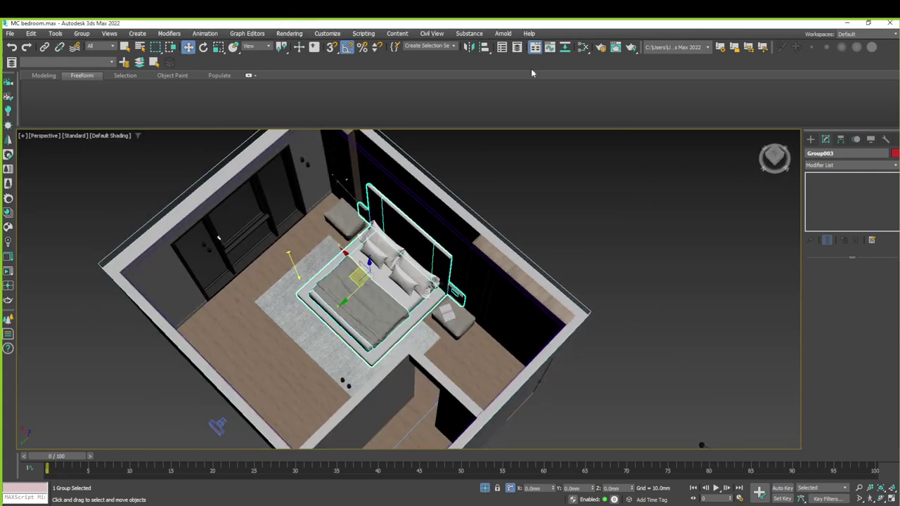
# In Render Setup's Common tab, bring up the Render Output Files dialog
pyautogui.press('F10')
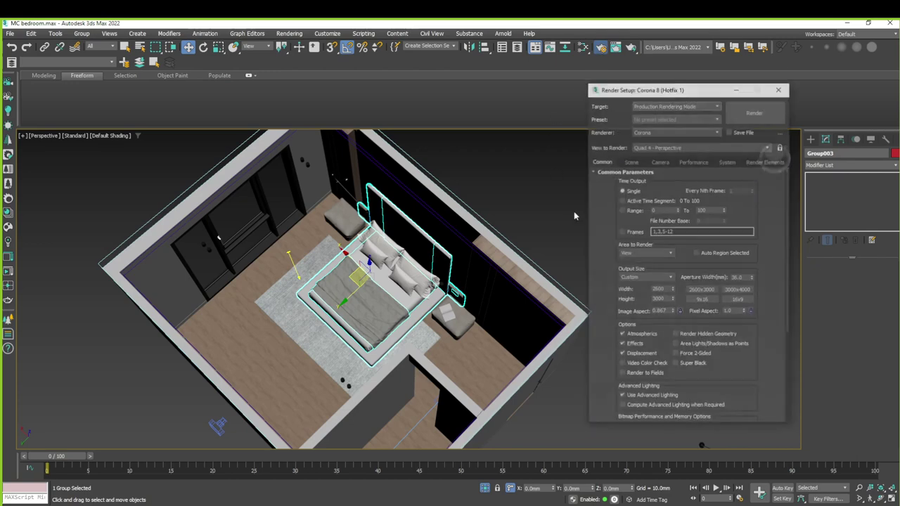
pyautogui.scroll(-5, 490, 222)
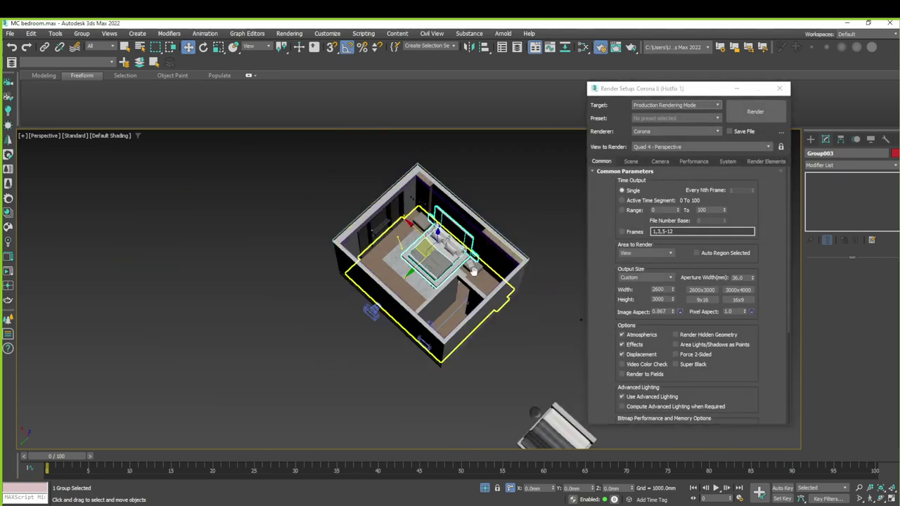
pyautogui.keyDown('alt'); pyautogui.moveTo(492, 222); pyautogui.dragTo(430, 260, button='middle'); pyautogui.keyUp('alt')
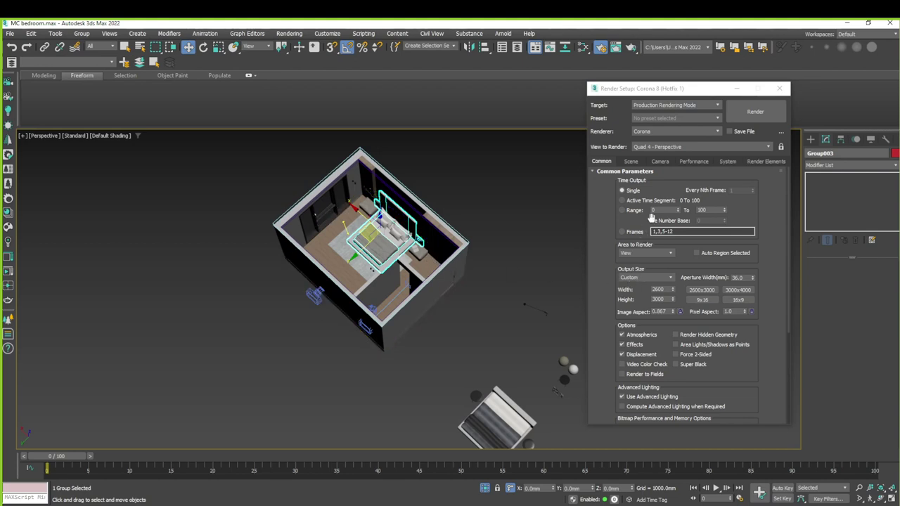
pyautogui.click(631, 162)
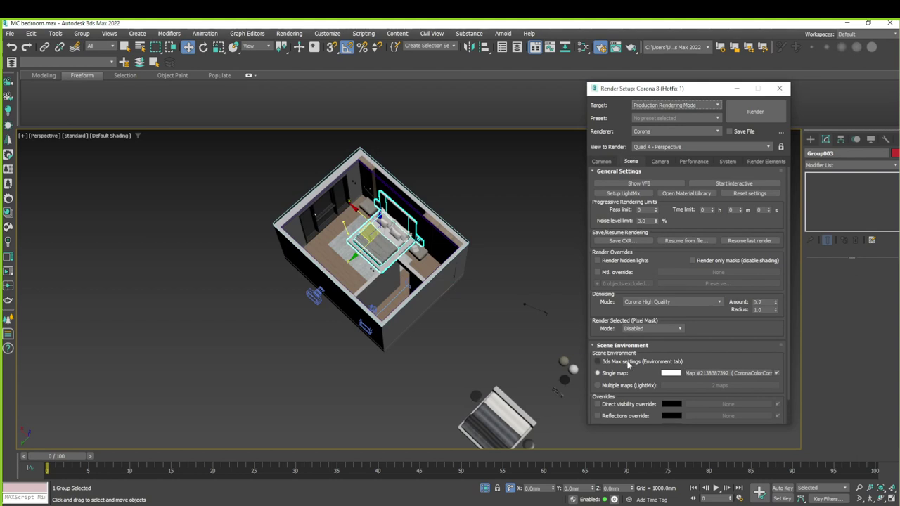
pyautogui.click(602, 161)
pyautogui.scroll(-3, 773, 338)
pyautogui.scroll(-2, 774, 340)
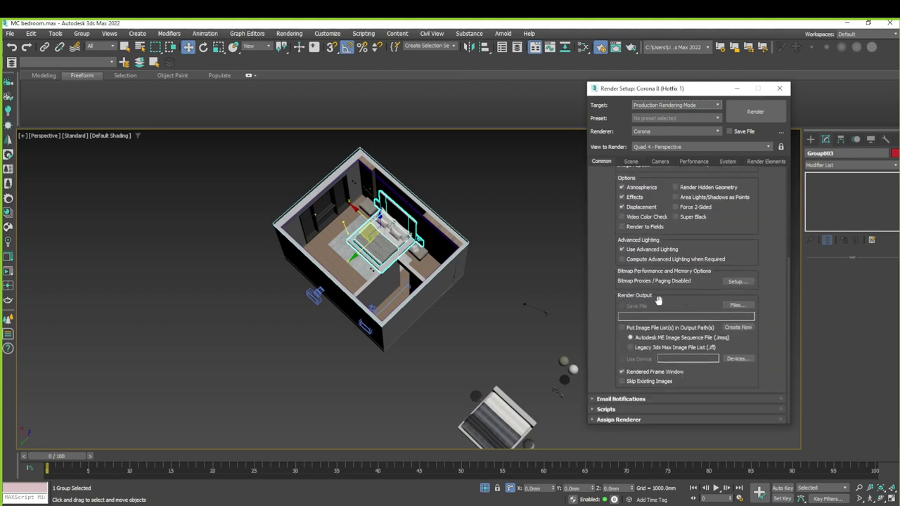
pyautogui.click(736, 305)
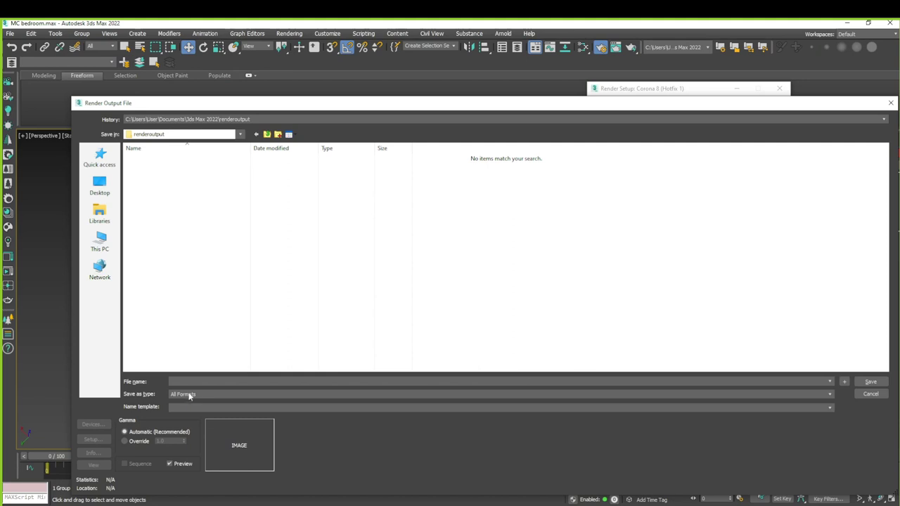
# Create a New folder on the Desktop and open it as the output location
pyautogui.click(100, 188)
pyautogui.rightClick(226, 230)
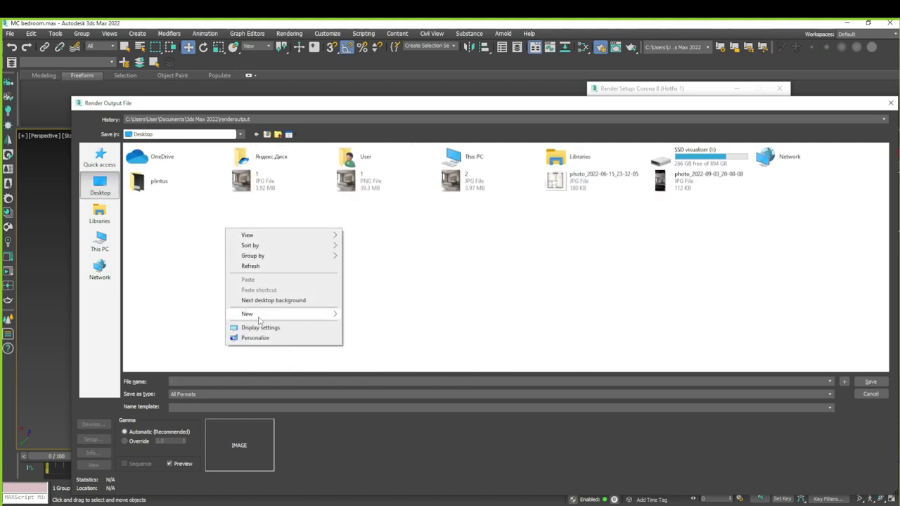
pyautogui.click(354, 315)
pyautogui.click(372, 319)
pyautogui.click(795, 187)
pyautogui.doubleClick(796, 187)
pyautogui.write('A')
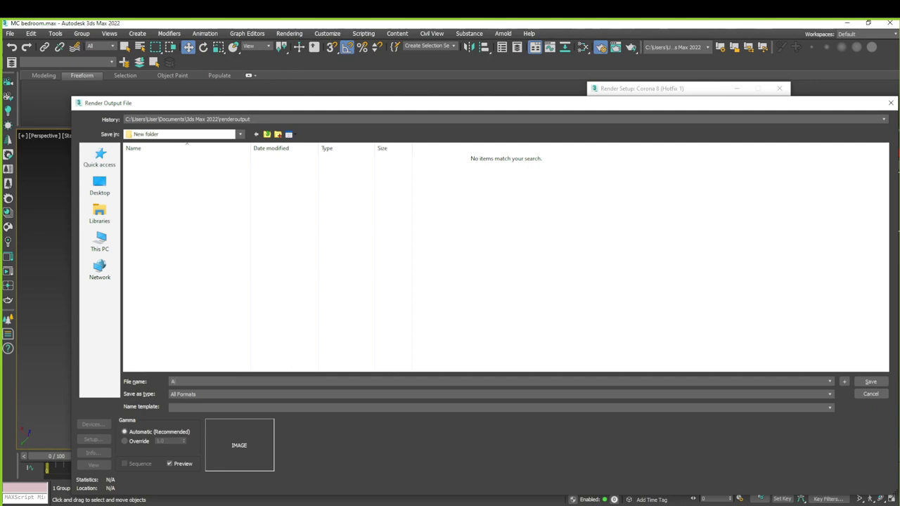
# Set the output type to Corona EXR, save as A.cxr, and close Render Setup
pyautogui.click(220, 394)
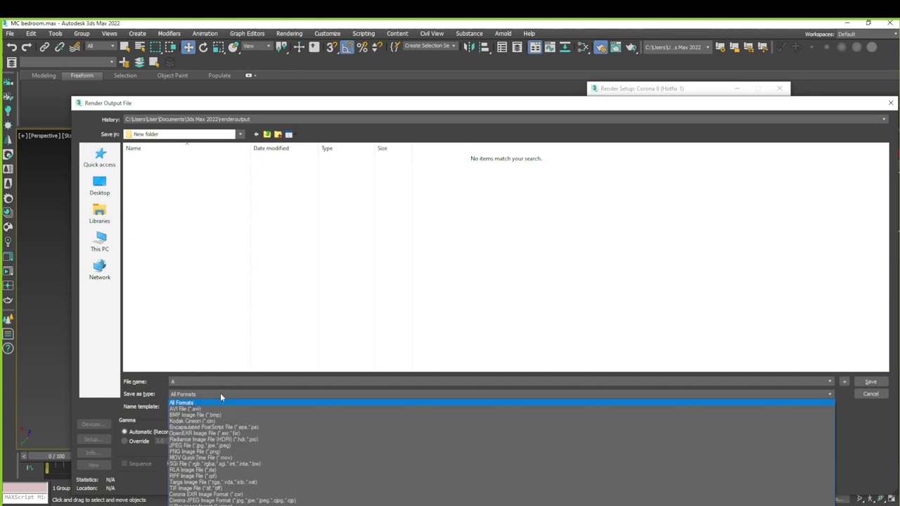
pyautogui.press('c')
pyautogui.click(237, 495)
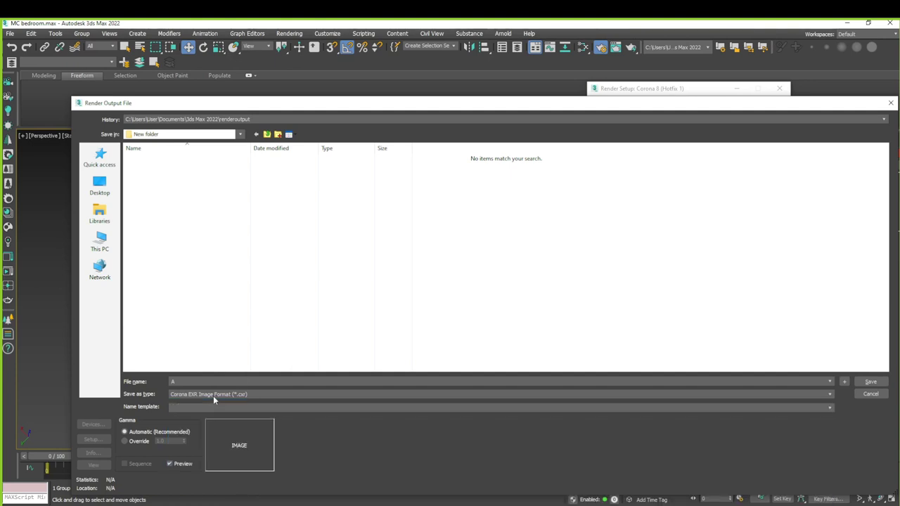
pyautogui.click(9, 271)
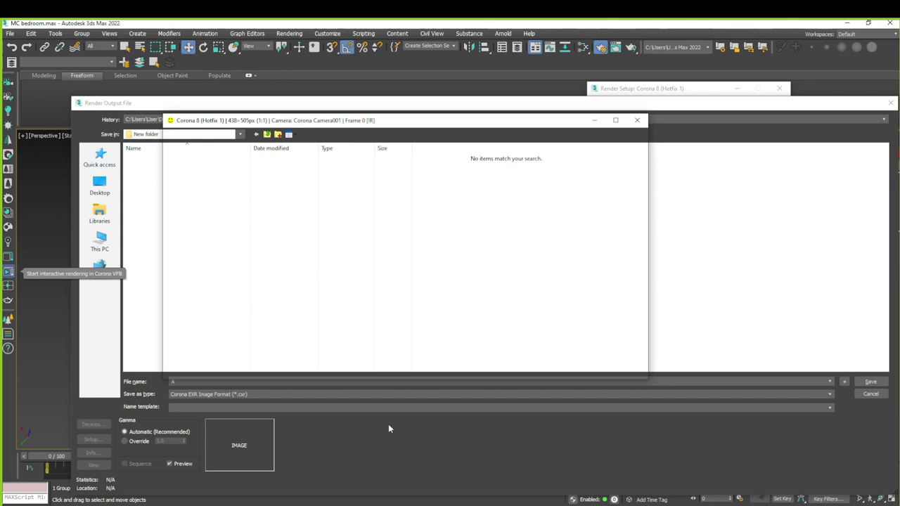
pyautogui.doubleClick(455, 113)
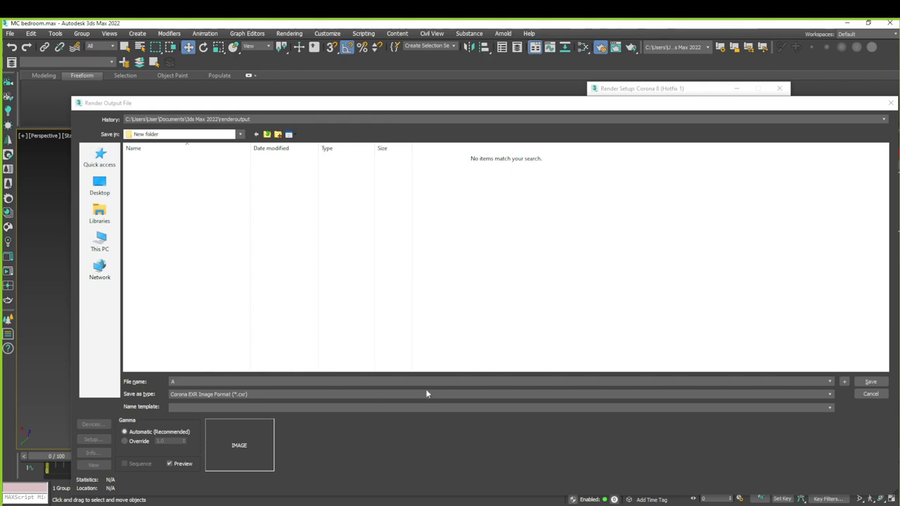
pyautogui.click(871, 382)
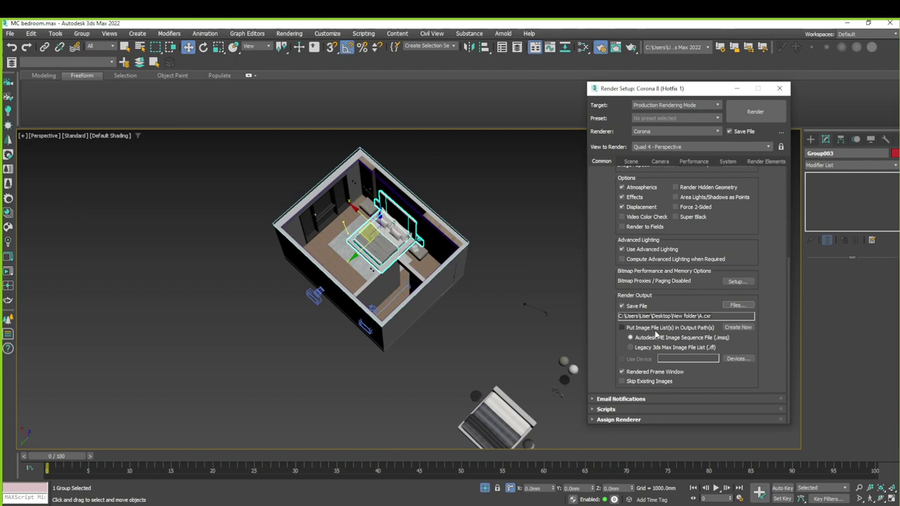
pyautogui.click(781, 89)
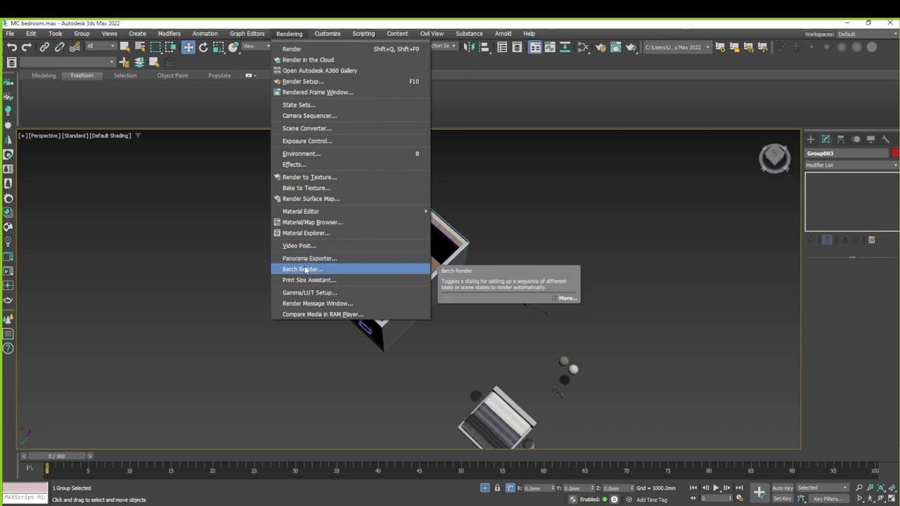
# Open Batch Render and add three view entries to the list
pyautogui.click(305, 269)
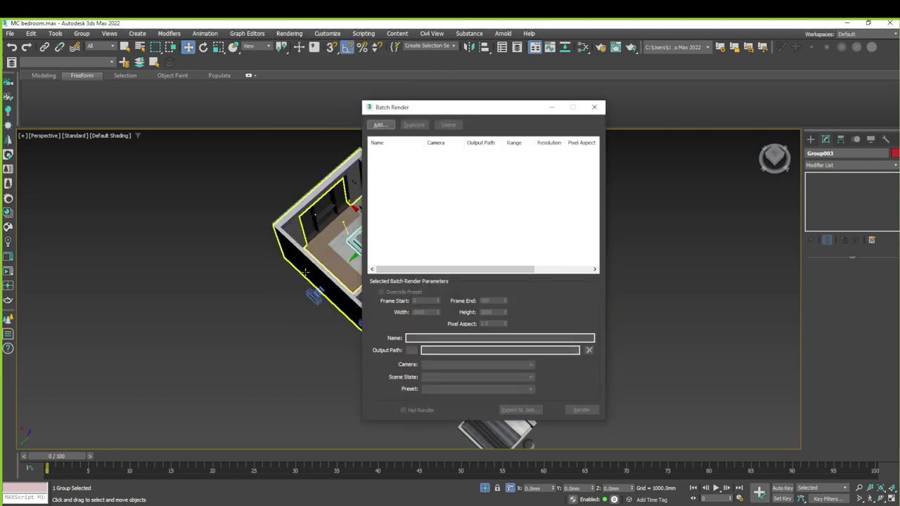
pyautogui.click(380, 125)
pyautogui.click(378, 126)
pyautogui.click(378, 126)
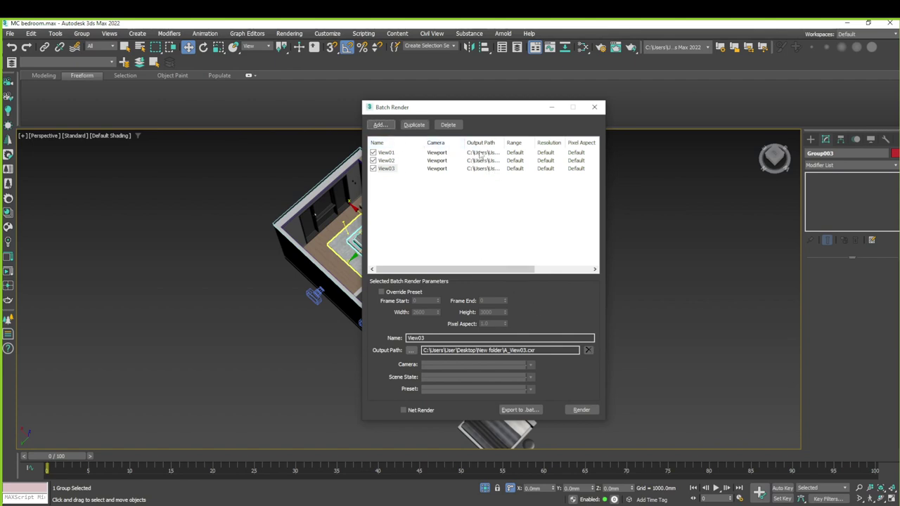
pyautogui.moveTo(504, 142); pyautogui.dragTo(577, 142)
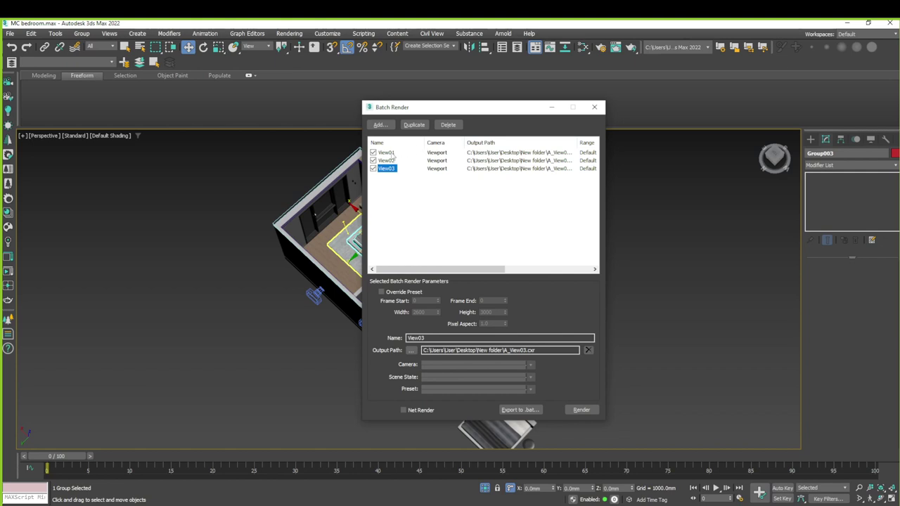
# Assign Corona Camera001 to View01 and Corona Camera002 to View02, then start the batch render
pyautogui.click(404, 153)
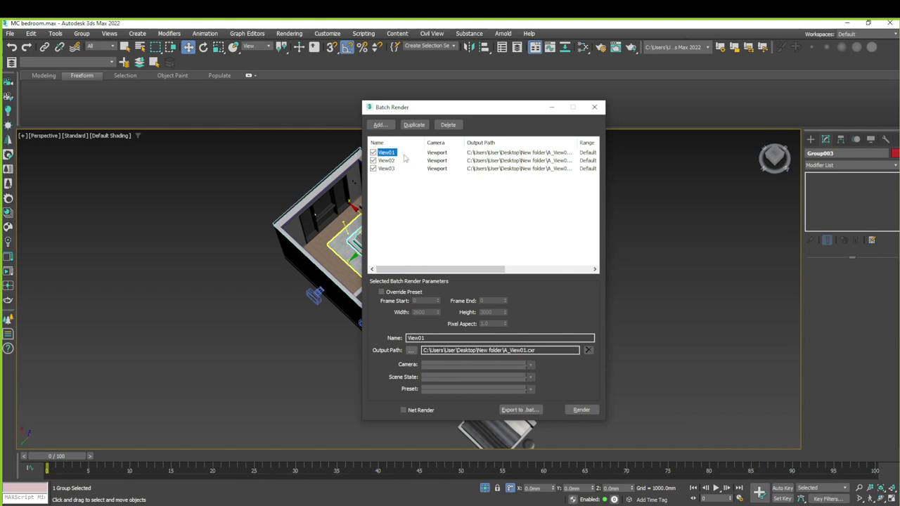
pyautogui.click(443, 365)
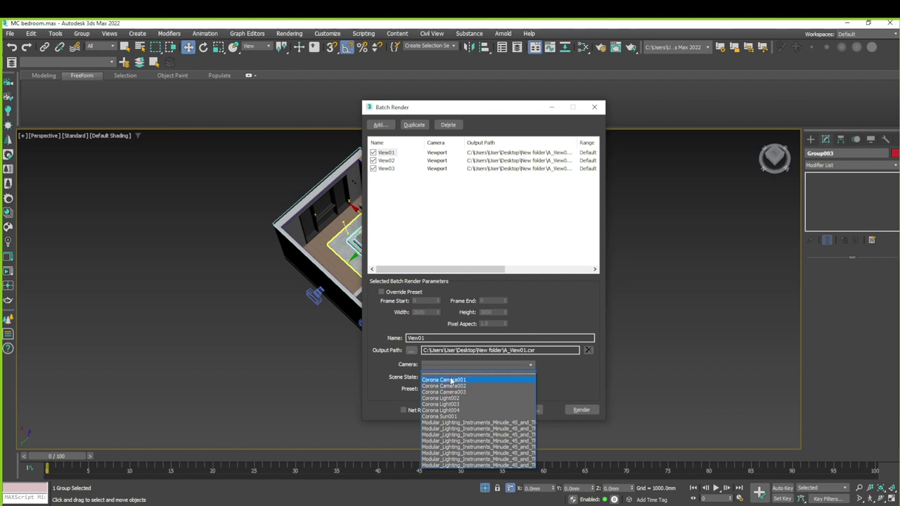
pyautogui.click(444, 380)
pyautogui.click(386, 160)
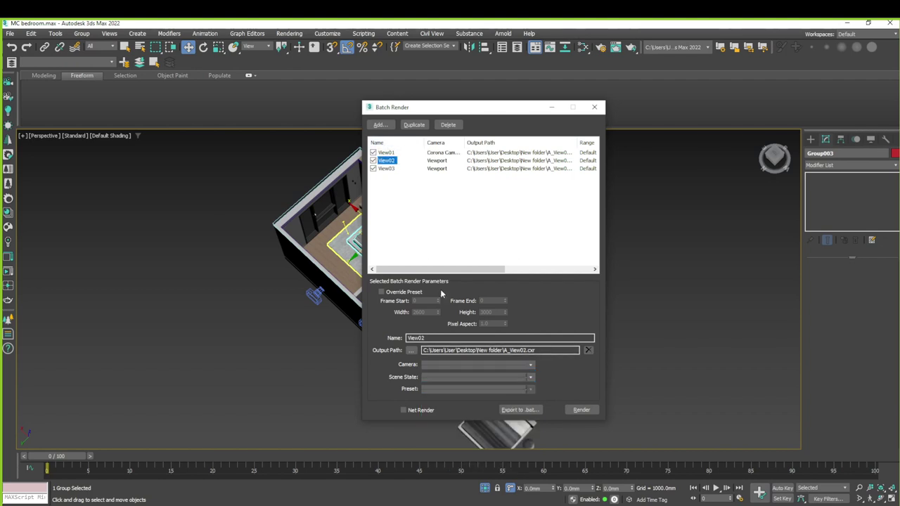
pyautogui.click(462, 365)
pyautogui.click(458, 386)
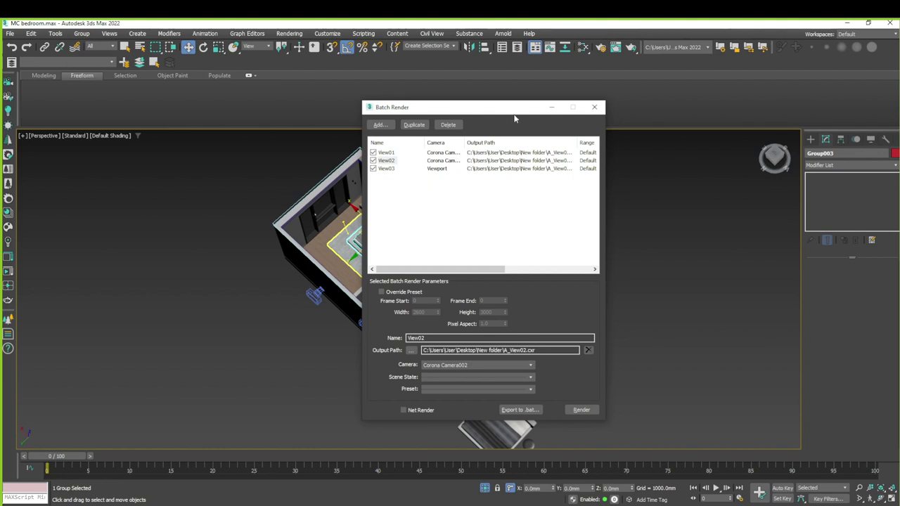
pyautogui.moveTo(507, 105); pyautogui.dragTo(472, 100)
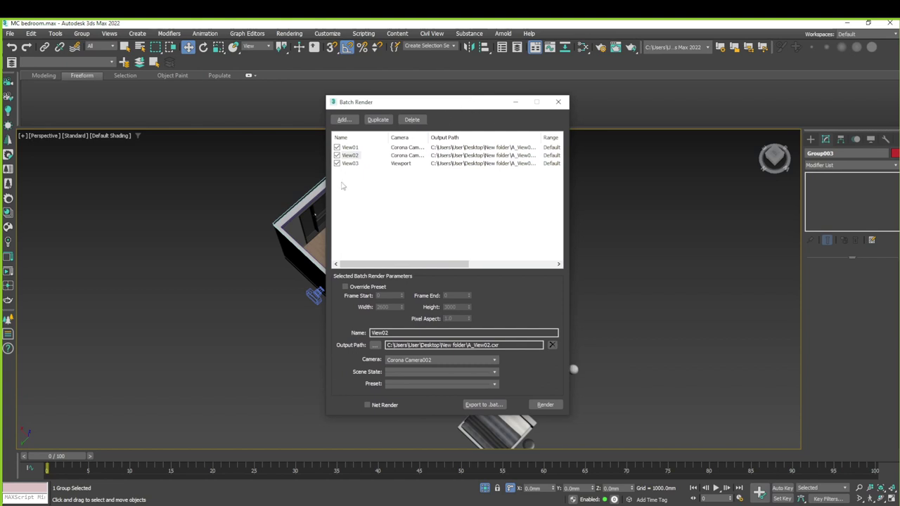
pyautogui.click(544, 405)
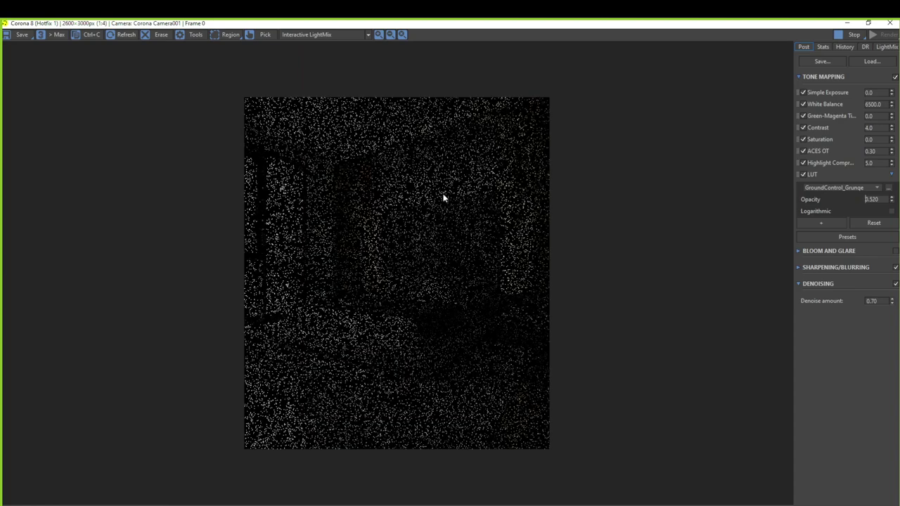
# Cancel the running batch render, close Batch Render, and start a Corona interactive render
pyautogui.click(823, 47)
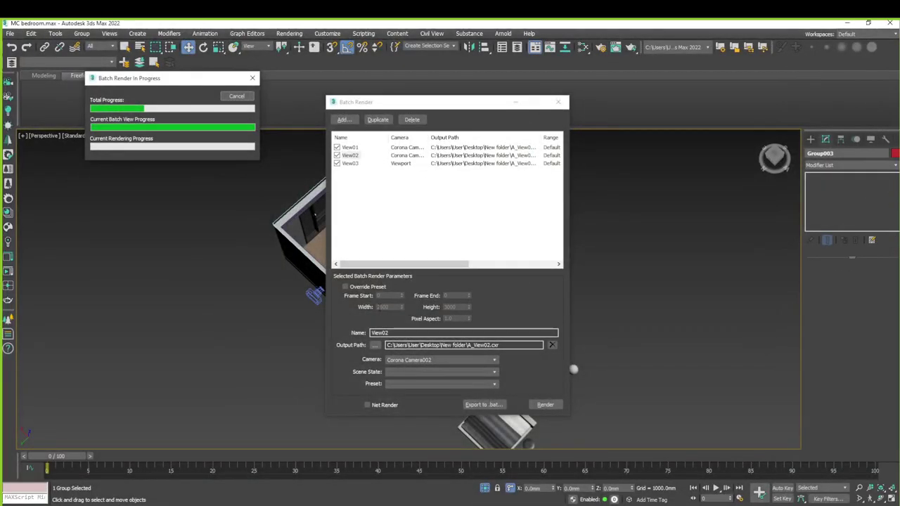
pyautogui.click(252, 78)
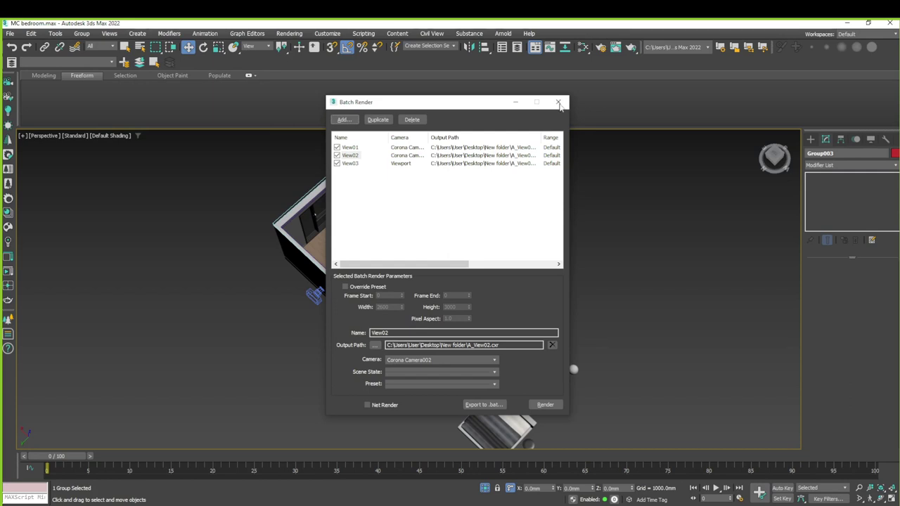
pyautogui.click(559, 103)
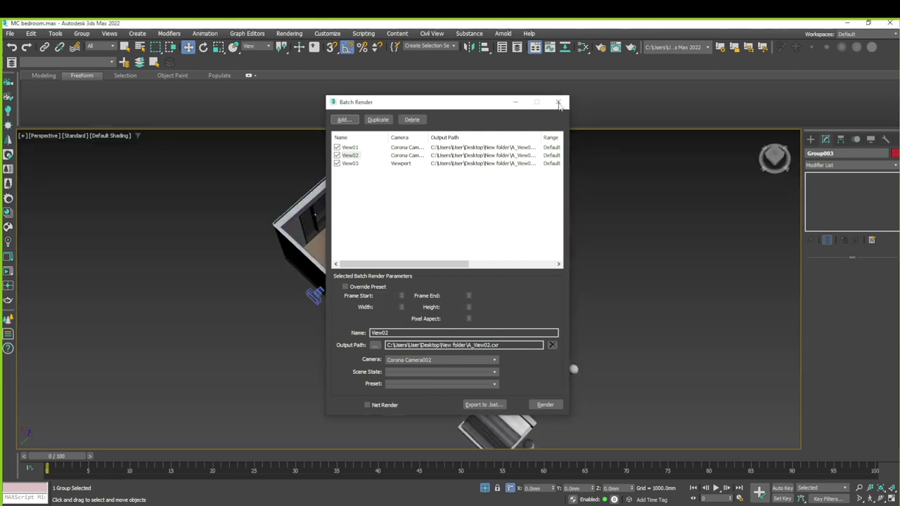
pyautogui.click(11, 278)
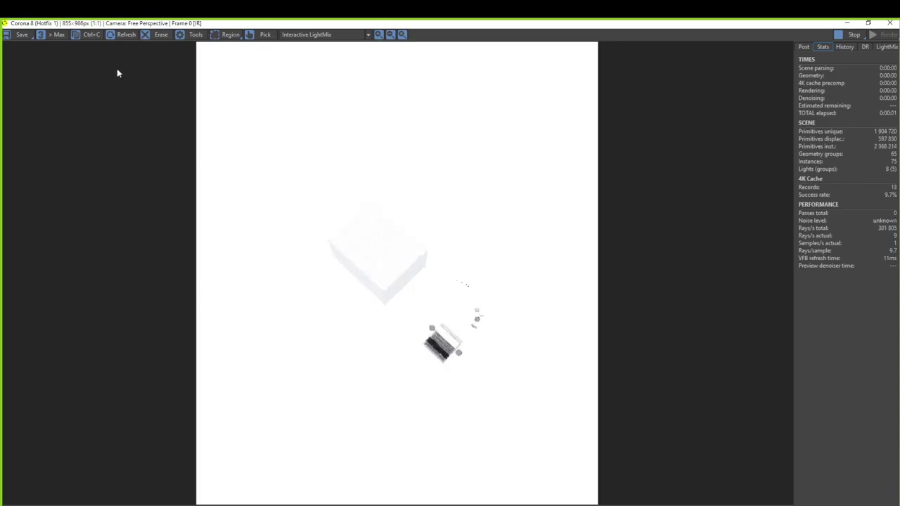
# Switch the viewport to Corona Camera002, then to Corona Camera001, and enlarge the render window
pyautogui.moveTo(386, 26); pyautogui.dragTo(588, 112)
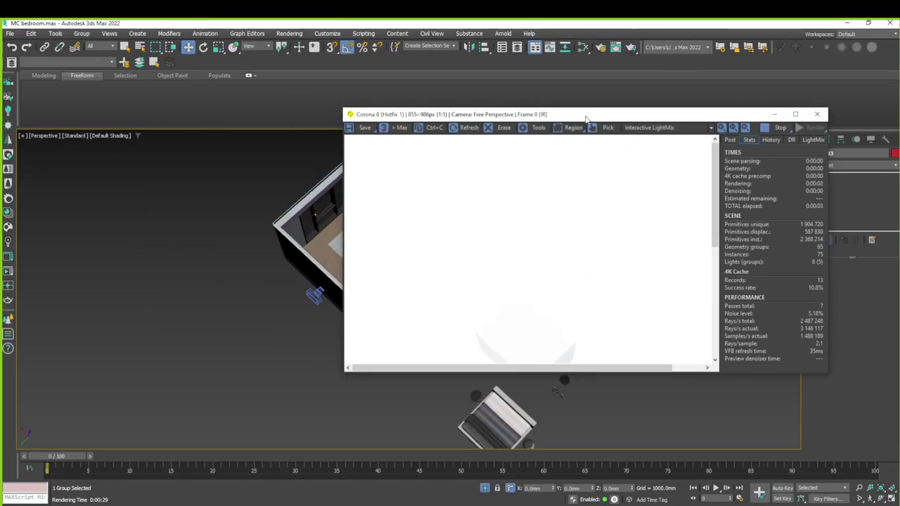
pyautogui.press('c')
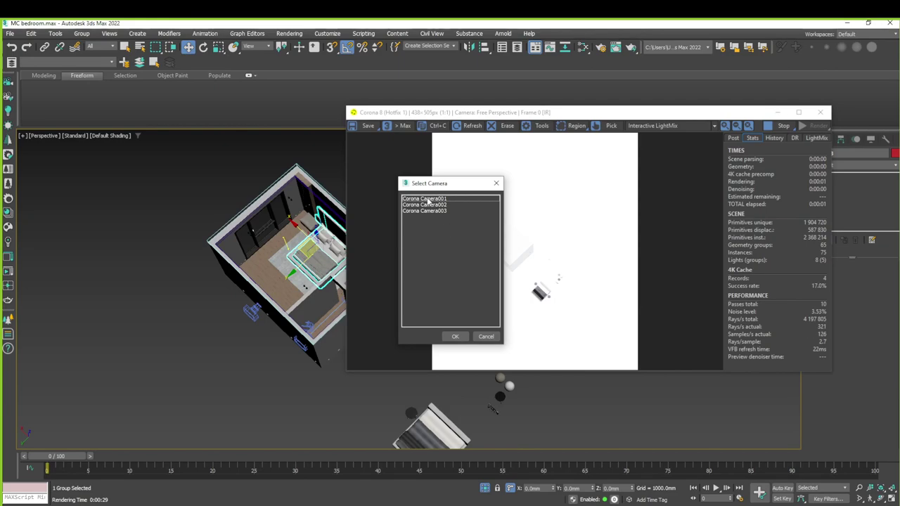
pyautogui.click(434, 205)
pyautogui.doubleClick(434, 205)
pyautogui.press('c')
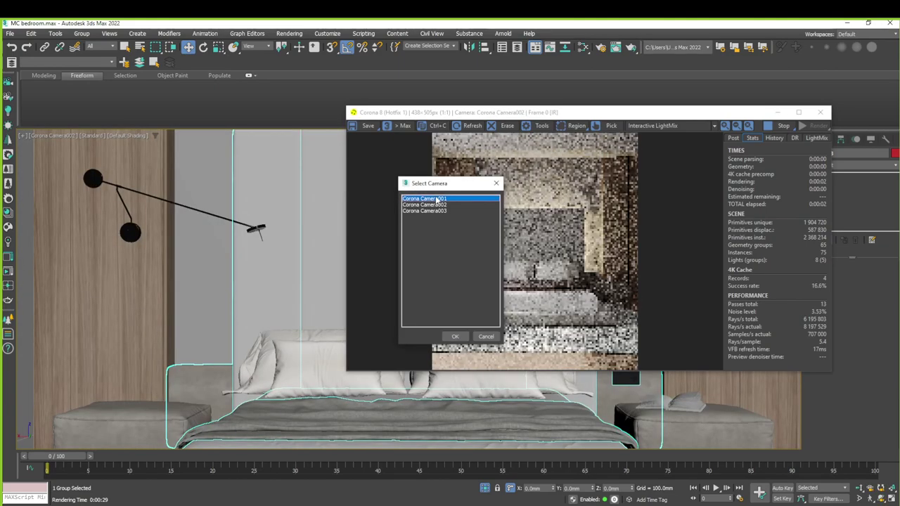
pyautogui.doubleClick(436, 196)
pyautogui.doubleClick(450, 112)
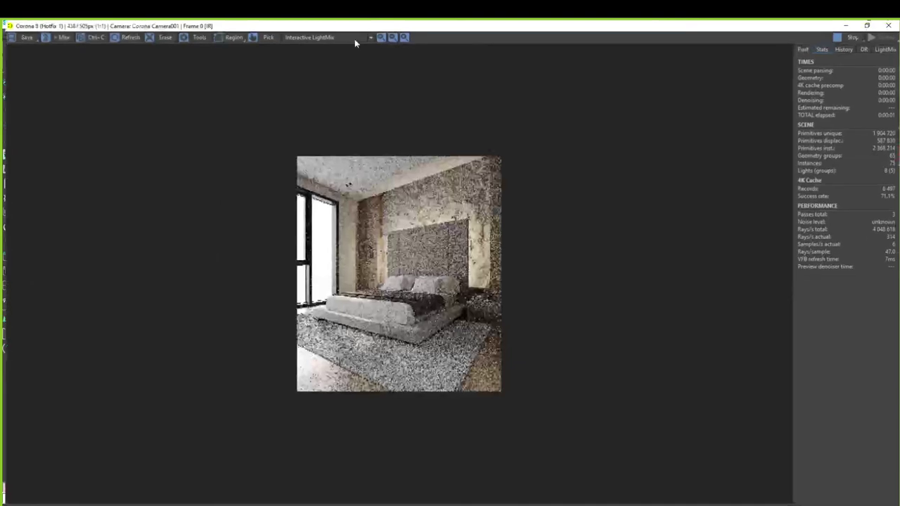
# Save the render as CXR file A on the Desktop and close the VFB
pyautogui.click(5, 34)
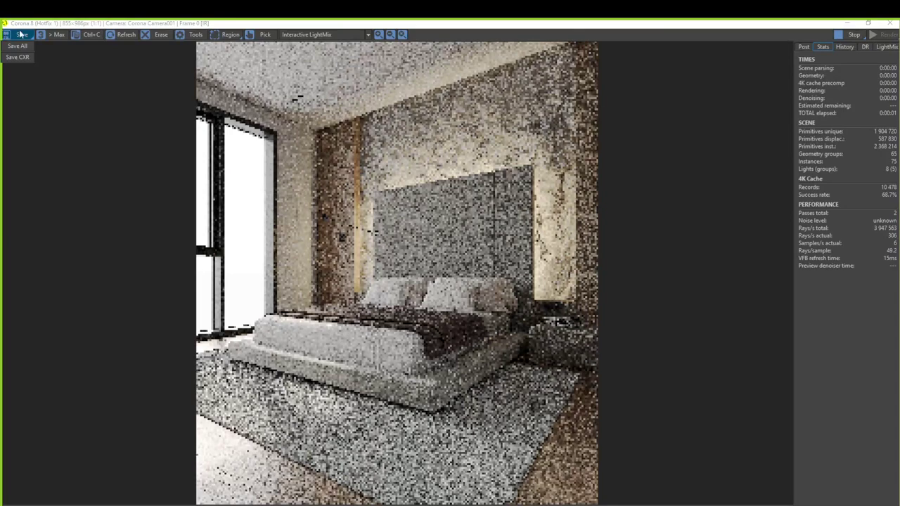
pyautogui.click(17, 57)
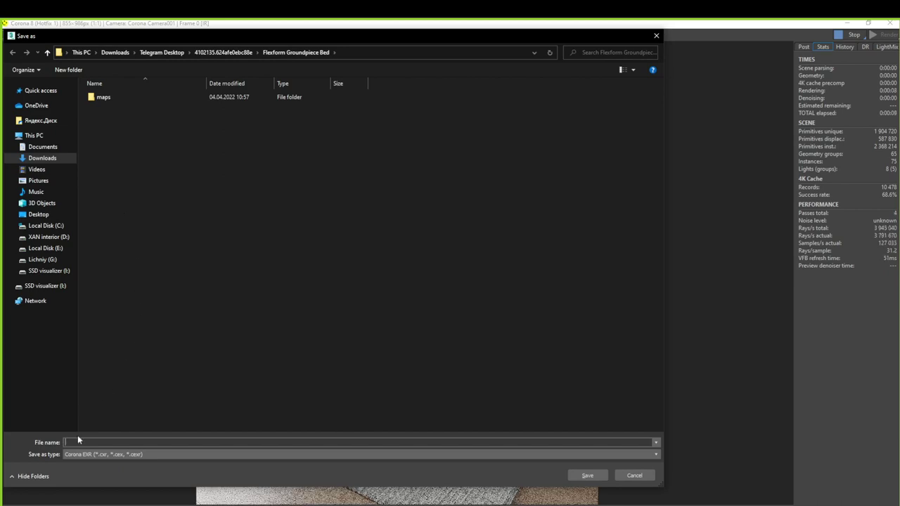
pyautogui.write('A')
pyautogui.click(48, 215)
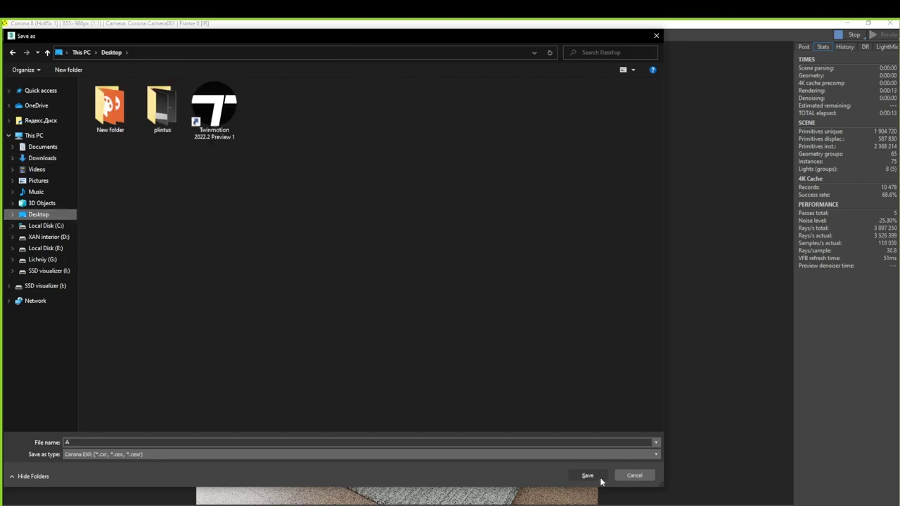
pyautogui.click(600, 481)
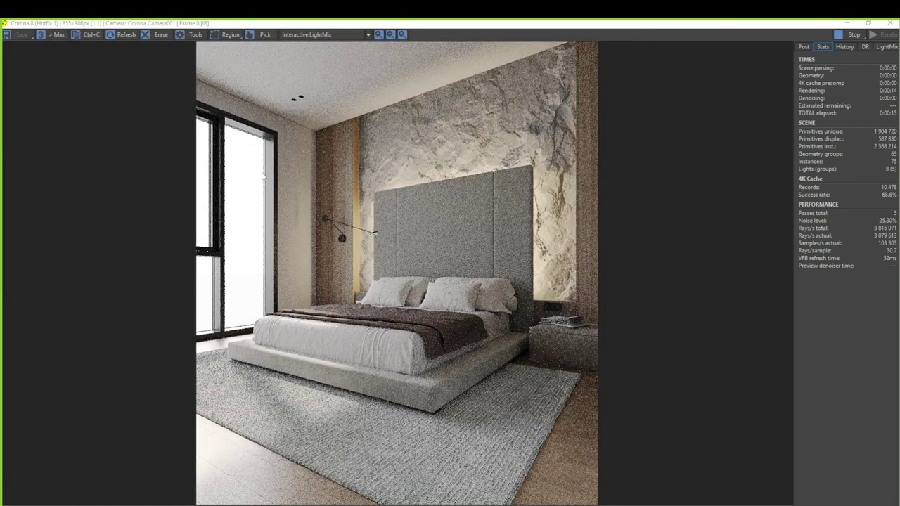
pyautogui.click(890, 23)
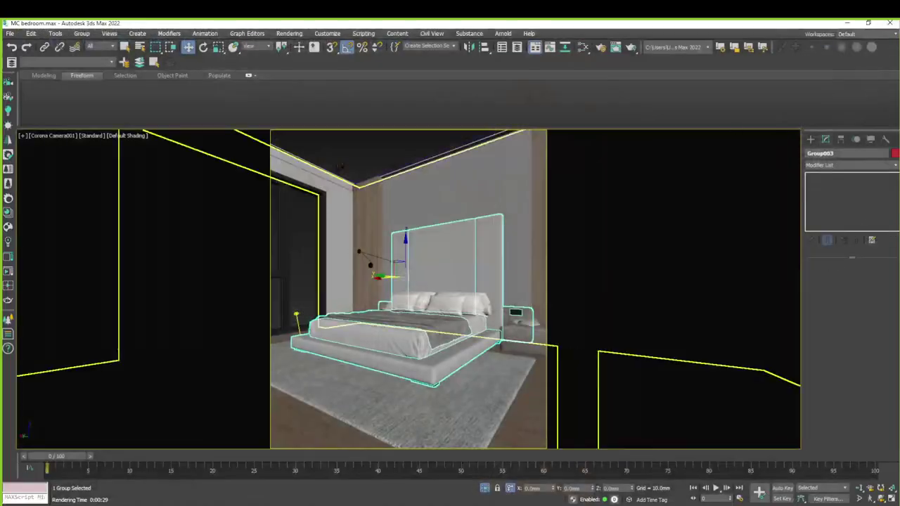
# Restore down 3ds Max and launch Corona Image Editor from a desktop shortcut
pyautogui.moveTo(469, 24)
pyautogui.mouseDown()
pyautogui.moveTo(498, 26)
pyautogui.moveTo(728, 155)
pyautogui.mouseUp()
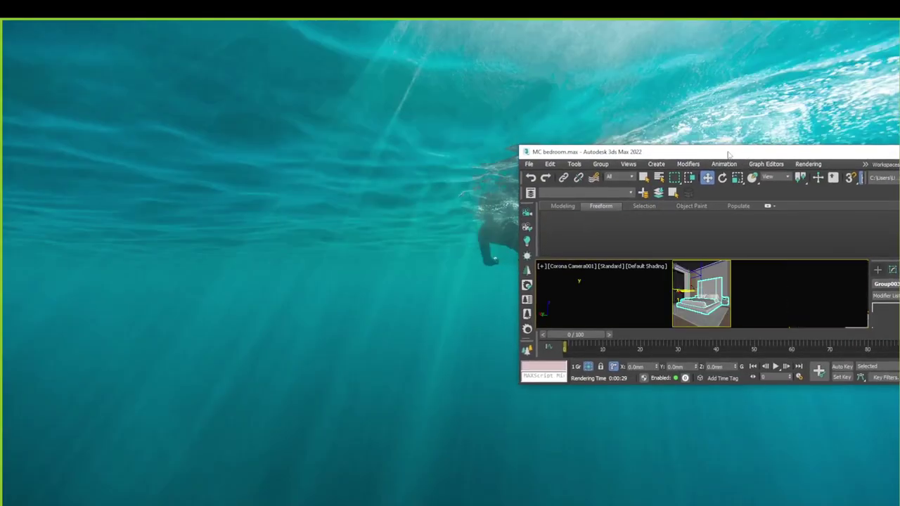
pyautogui.moveTo(19, 218); pyautogui.dragTo(283, 279)
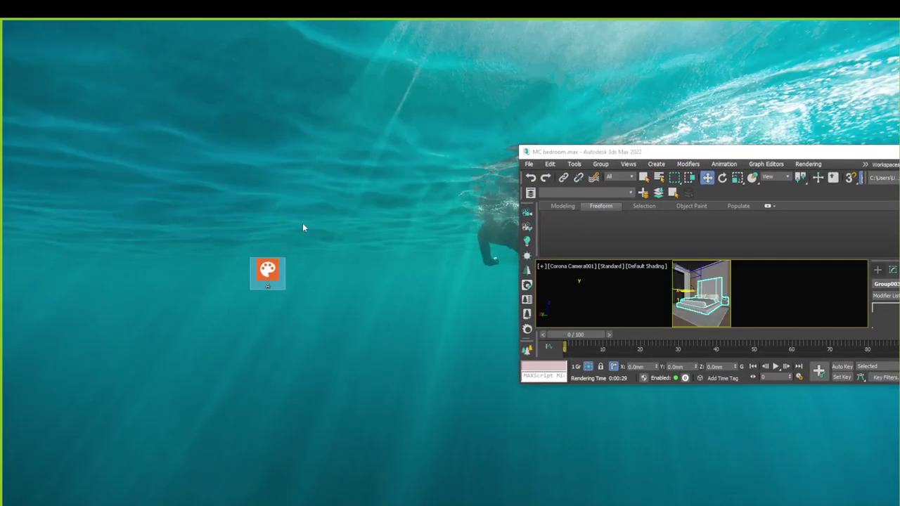
pyautogui.doubleClick(265, 278)
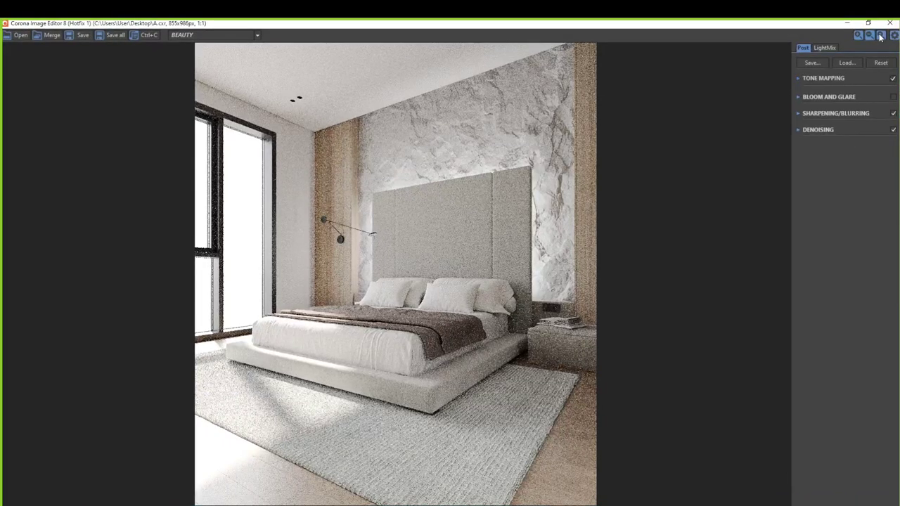
pyautogui.click(819, 79)
pyautogui.moveTo(889, 99); pyautogui.dragTo(869, 316)
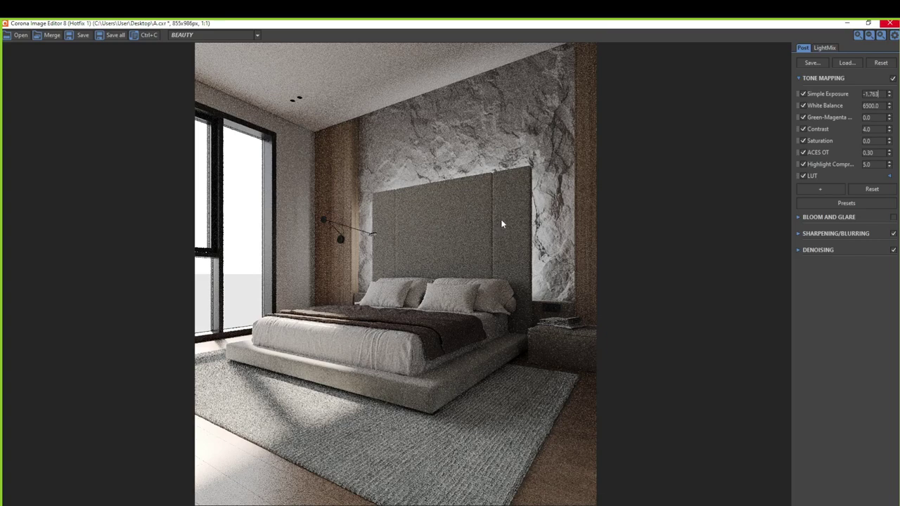
pyautogui.click(825, 48)
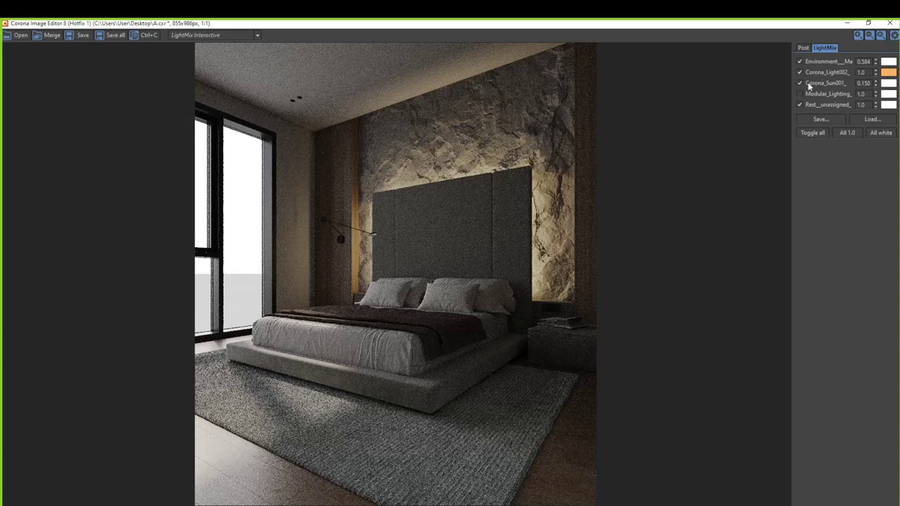
pyautogui.click(799, 83)
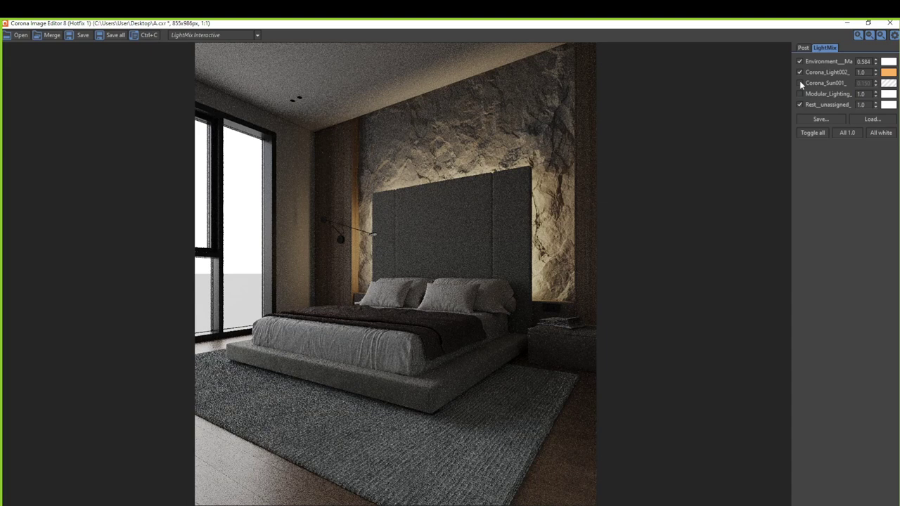
pyautogui.click(890, 23)
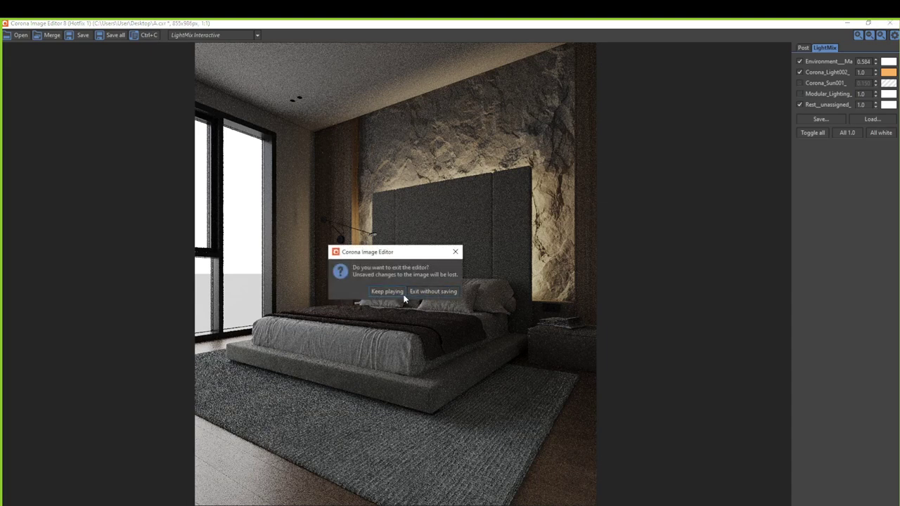
pyautogui.click(432, 291)
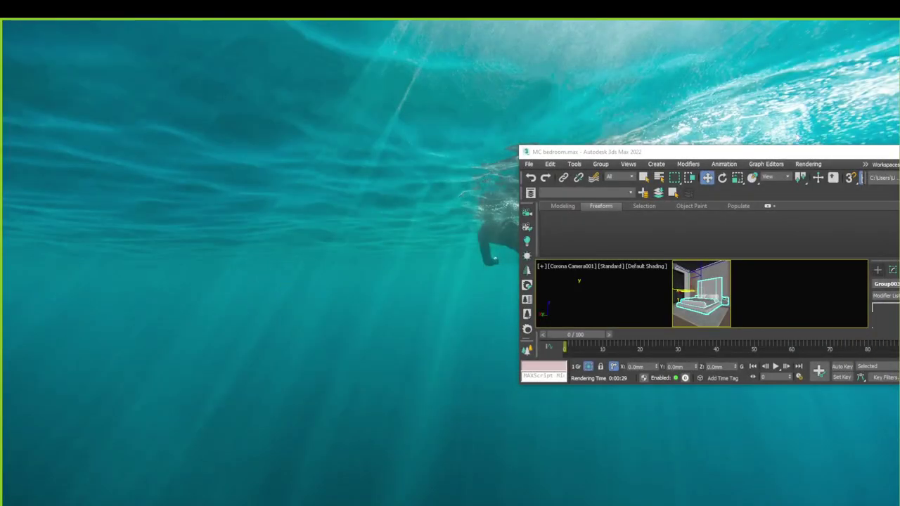
# Maximize 3ds Max, orbit Perspective above the whole bedroom, and drag in the plant file
pyautogui.doubleClick(764, 152)
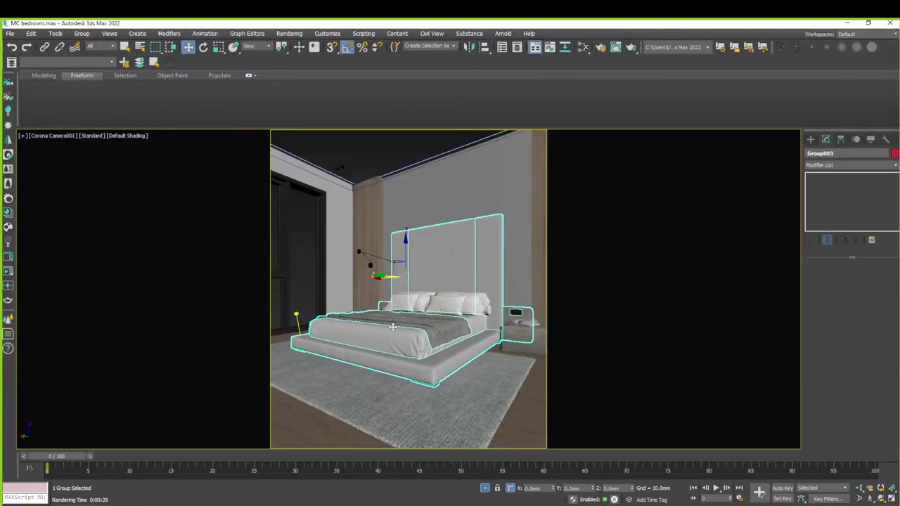
pyautogui.press('p')
pyautogui.scroll(-10, 392, 325)
pyautogui.moveTo(528, 291)
pyautogui.keyDown('alt'); pyautogui.mouseDown(button='middle')
pyautogui.moveTo(404, 318)
pyautogui.moveTo(404, 380)
pyautogui.mouseUp(button='middle'); pyautogui.keyUp('alt')
pyautogui.scroll(-4, 405, 318)
pyautogui.scroll(-4, 404, 380)
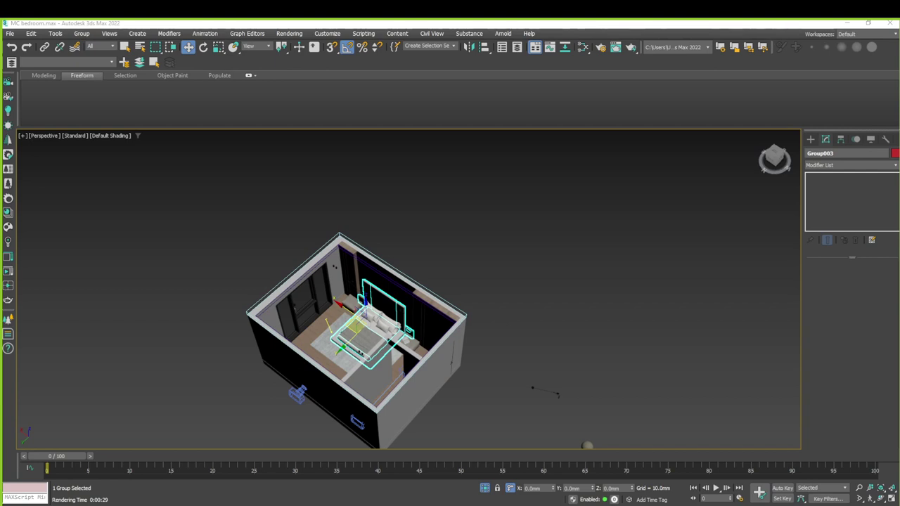
pyautogui.moveTo(603, 298); pyautogui.dragTo(614, 315)
# Merge the potted plant and move it beside the window left of the bed
pyautogui.click(656, 329)
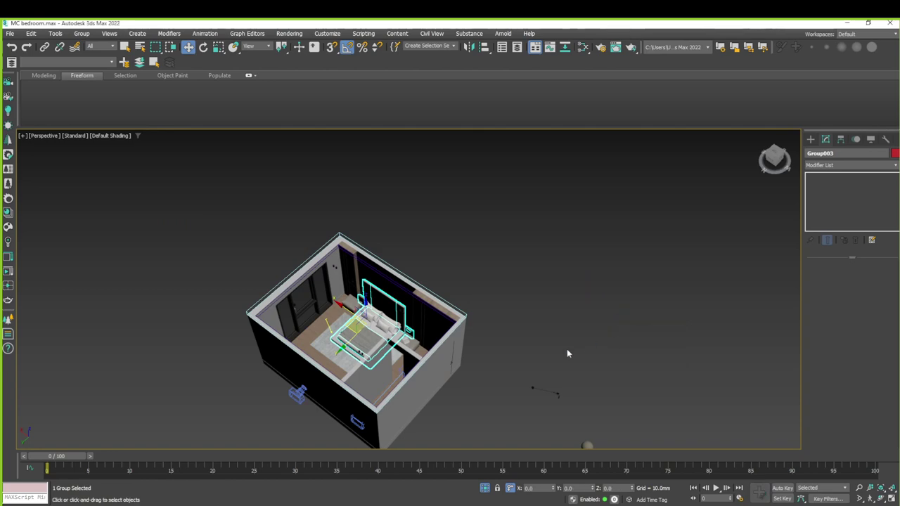
pyautogui.keyDown('alt'); pyautogui.moveTo(556, 334); pyautogui.dragTo(292, 382, button='middle'); pyautogui.keyUp('alt')
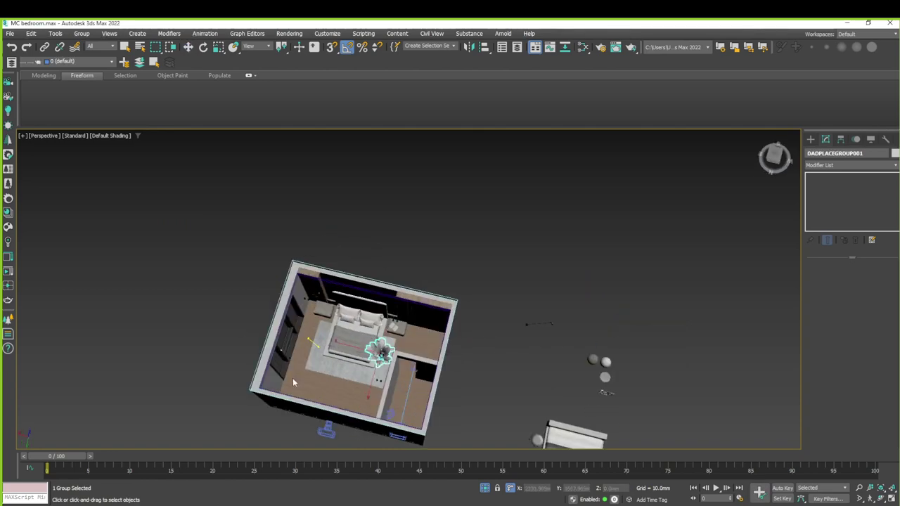
pyautogui.click(380, 352)
pyautogui.press('w')
pyautogui.scroll(5, 393, 338)
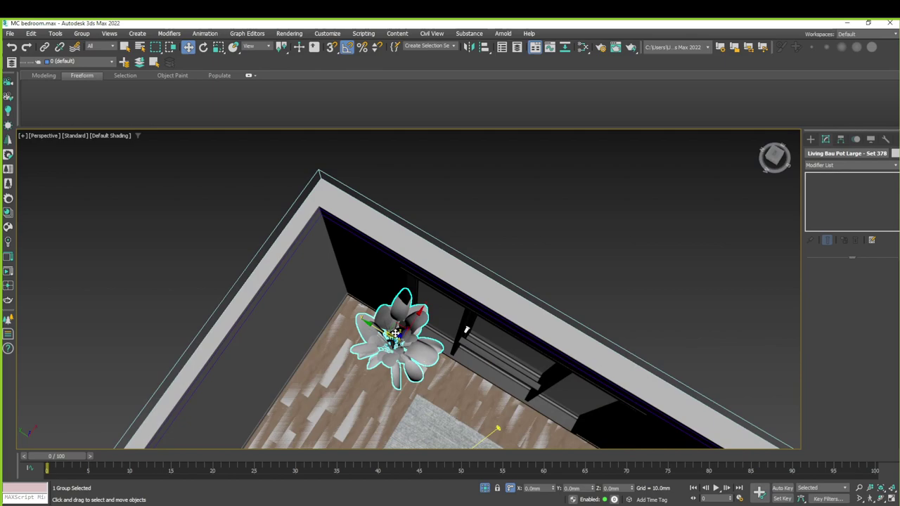
pyautogui.moveTo(394, 332)
pyautogui.mouseDown()
pyautogui.moveTo(352, 352)
pyautogui.moveTo(482, 391)
pyautogui.mouseUp()
pyautogui.moveTo(483, 392)
pyautogui.keyDown('alt'); pyautogui.mouseDown(button='middle')
pyautogui.moveTo(501, 387)
pyautogui.moveTo(341, 218)
pyautogui.mouseUp(button='middle'); pyautogui.keyUp('alt')
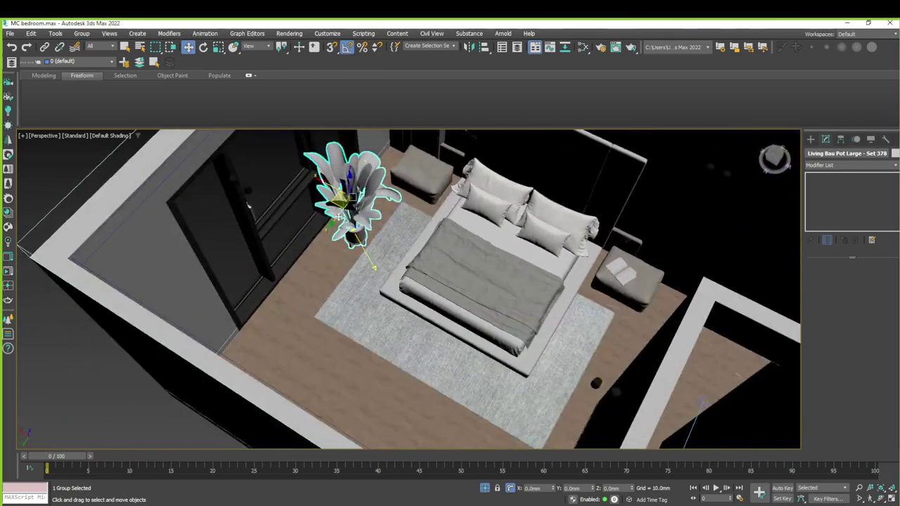
pyautogui.moveTo(341, 218); pyautogui.dragTo(316, 271)
pyautogui.scroll(2, 342, 339)
pyautogui.keyDown('alt'); pyautogui.moveTo(342, 338); pyautogui.dragTo(450, 211, button='middle'); pyautogui.keyUp('alt')
# View through Corona Camera001 with safe frame and nudge the plant into frame
pyautogui.press('c')
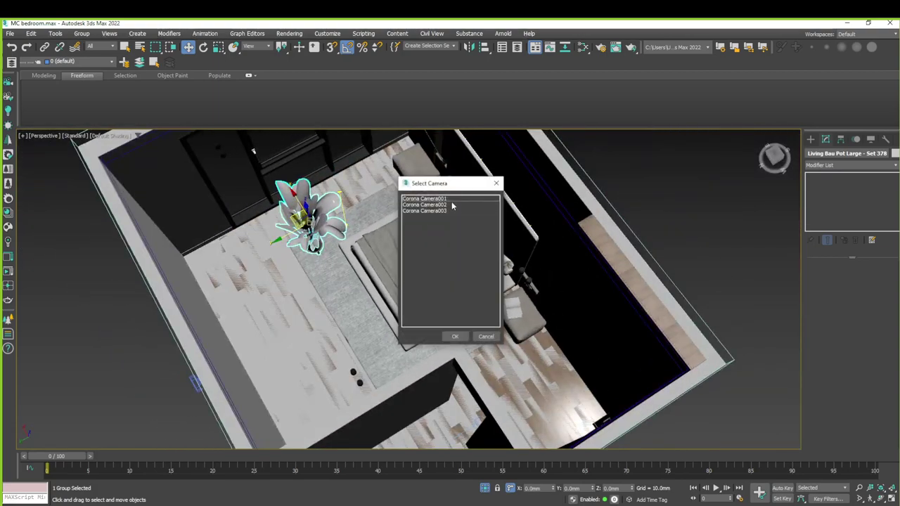
pyautogui.doubleClick(452, 199)
pyautogui.hotkey('shift', 'f')
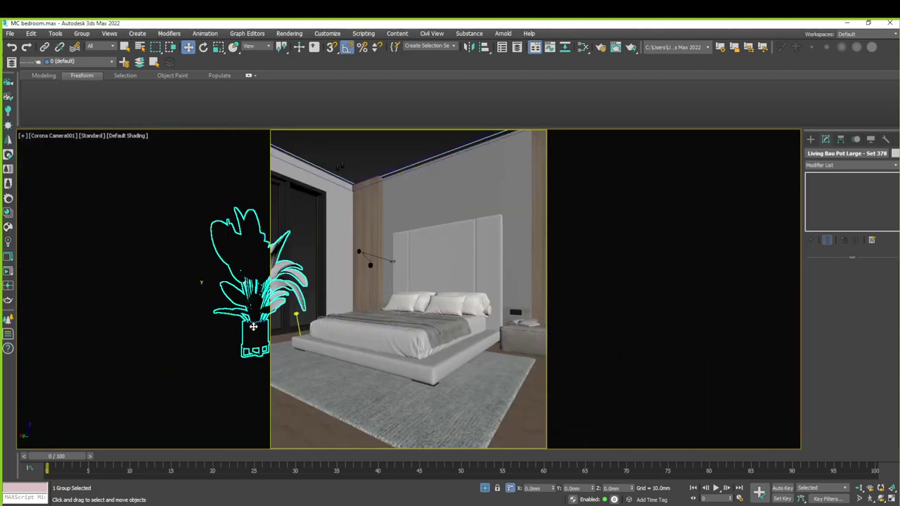
pyautogui.moveTo(254, 326); pyautogui.dragTo(296, 338)
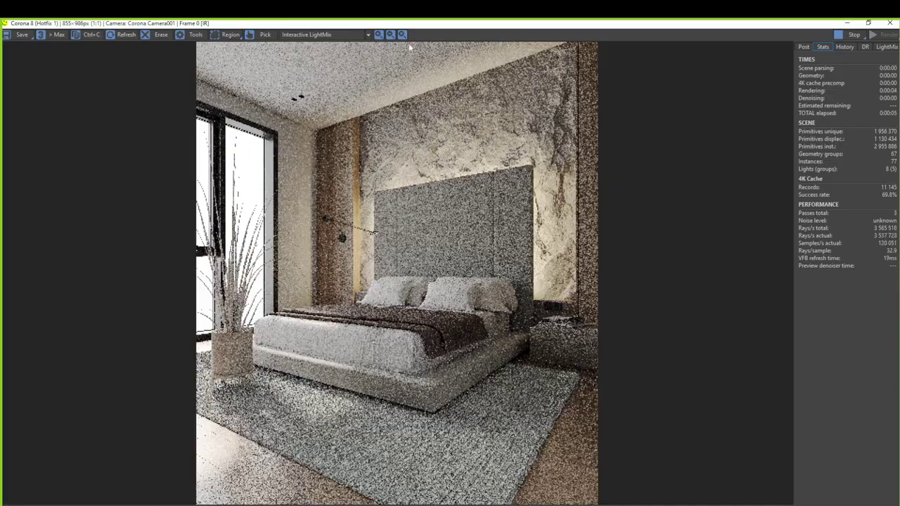
# Close the render window and run Relink Bitmaps, declining the update and donation prompts
pyautogui.moveTo(422, 24); pyautogui.dragTo(646, 124)
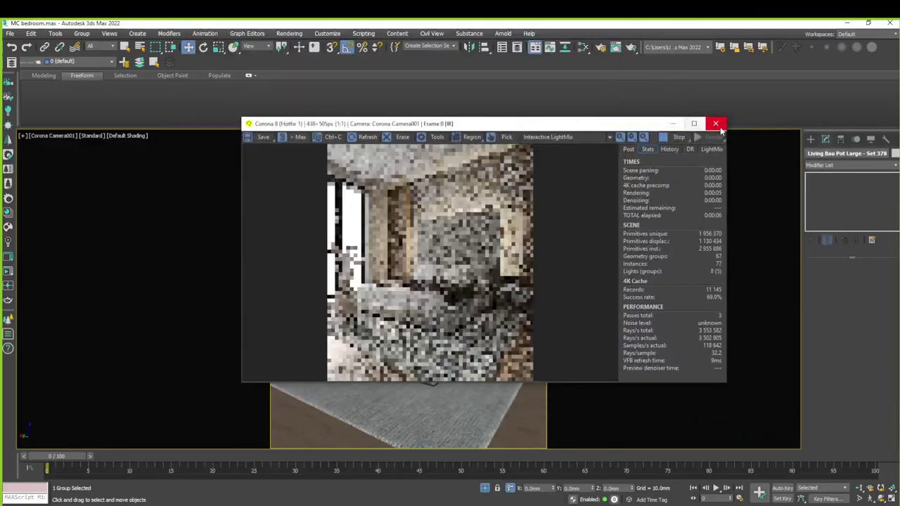
pyautogui.click(715, 124)
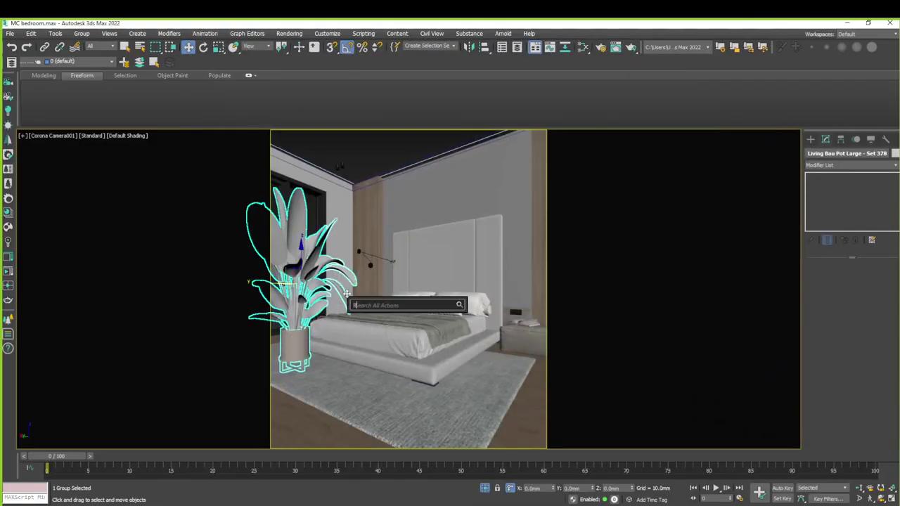
pyautogui.write('reselect')
pyautogui.click(402, 320)
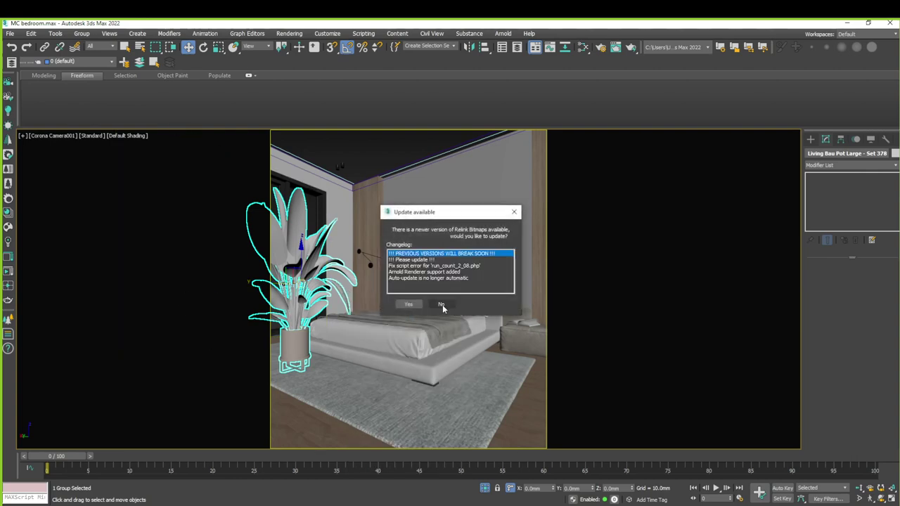
pyautogui.click(442, 304)
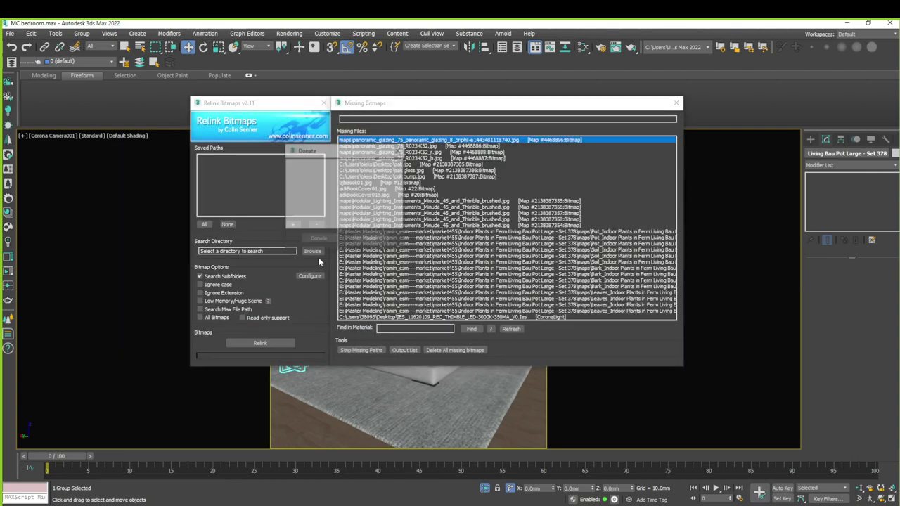
pyautogui.click(373, 241)
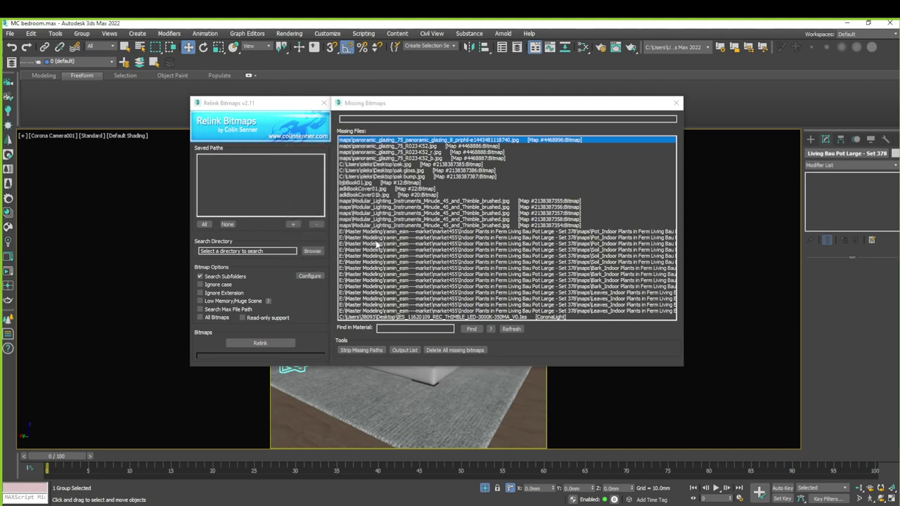
# Relink the missing plant maps from the Telegram Downloads folder and restart the interactive render
pyautogui.click(310, 252)
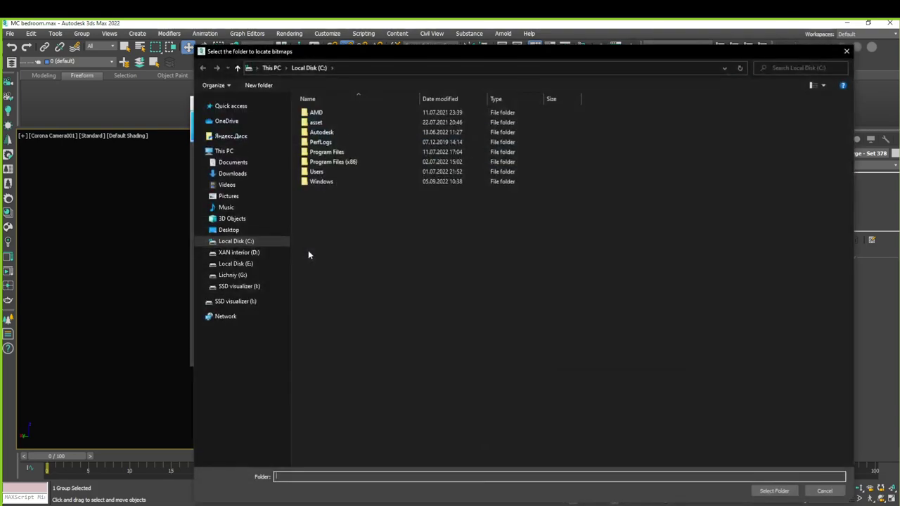
pyautogui.moveTo(373, 63); pyautogui.dragTo(388, 72)
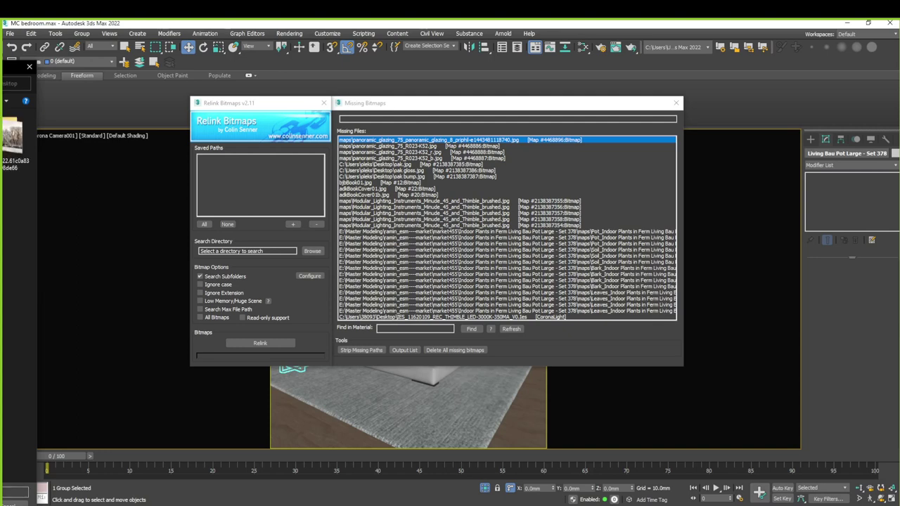
pyautogui.press('Return')
pyautogui.click(270, 344)
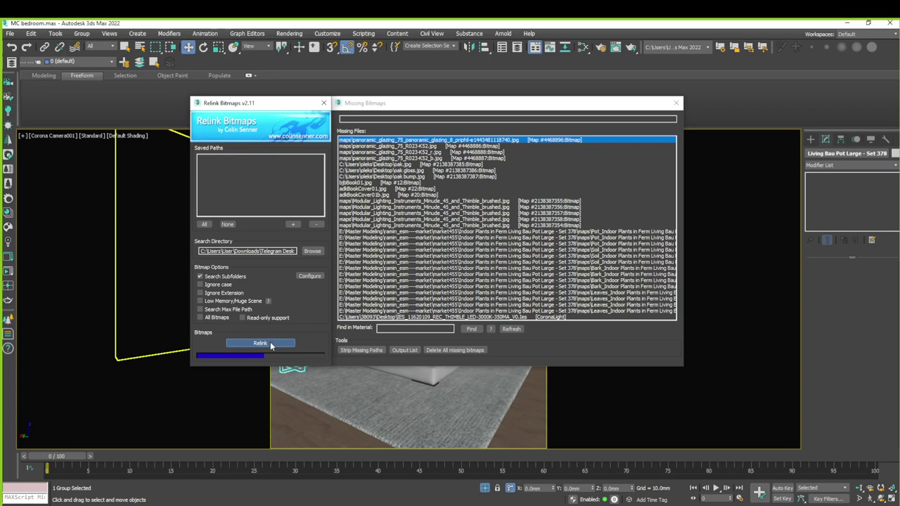
pyautogui.click(324, 103)
pyautogui.click(8, 273)
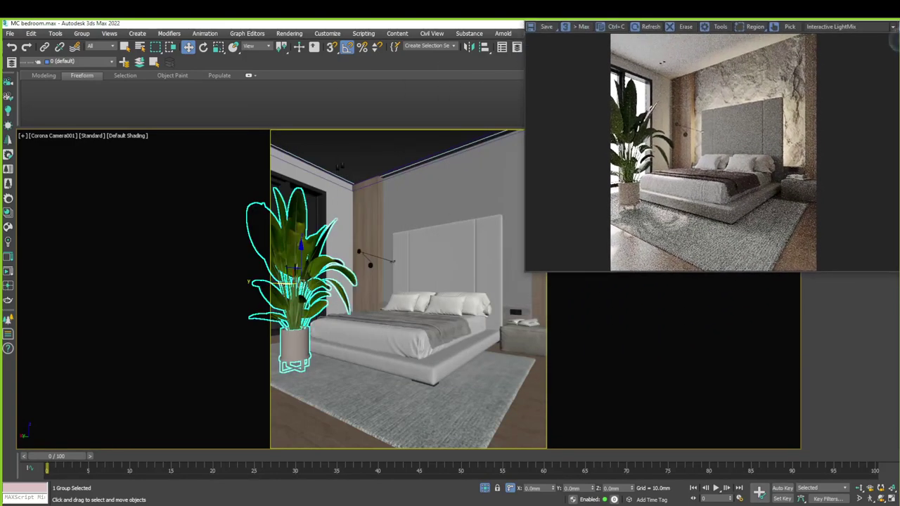
# In Perspective, zoom to a selected object and orbit in toward the plant and rug
pyautogui.click(354, 327)
pyautogui.press('p')
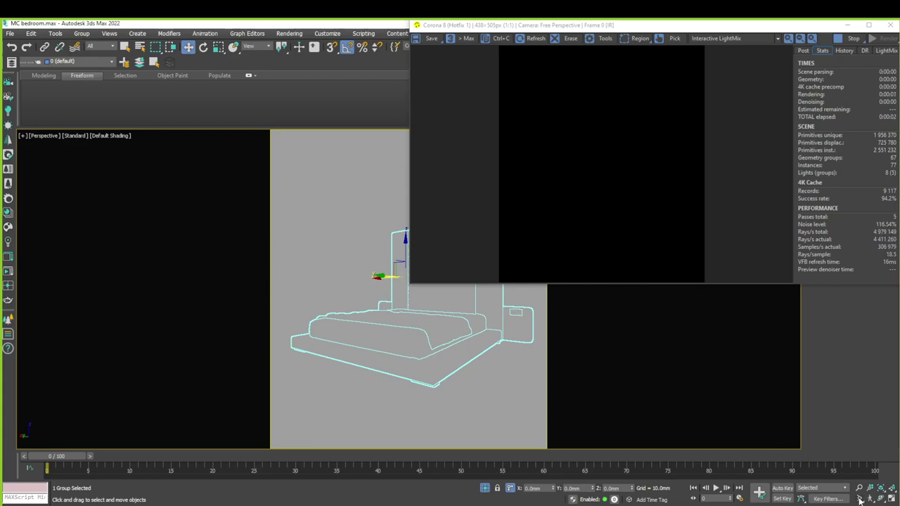
pyautogui.click(415, 382)
pyautogui.press('z')
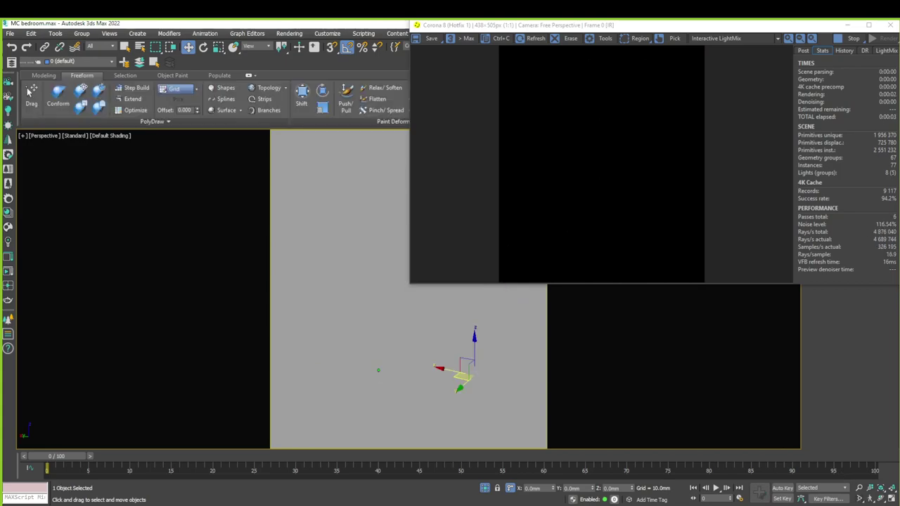
pyautogui.moveTo(429, 355)
pyautogui.keyDown('alt'); pyautogui.mouseDown(button='middle')
pyautogui.moveTo(385, 380)
pyautogui.moveTo(388, 363)
pyautogui.moveTo(408, 368)
pyautogui.moveTo(393, 370)
pyautogui.moveTo(419, 384)
pyautogui.moveTo(415, 361)
pyautogui.mouseUp(button='middle'); pyautogui.keyUp('alt')
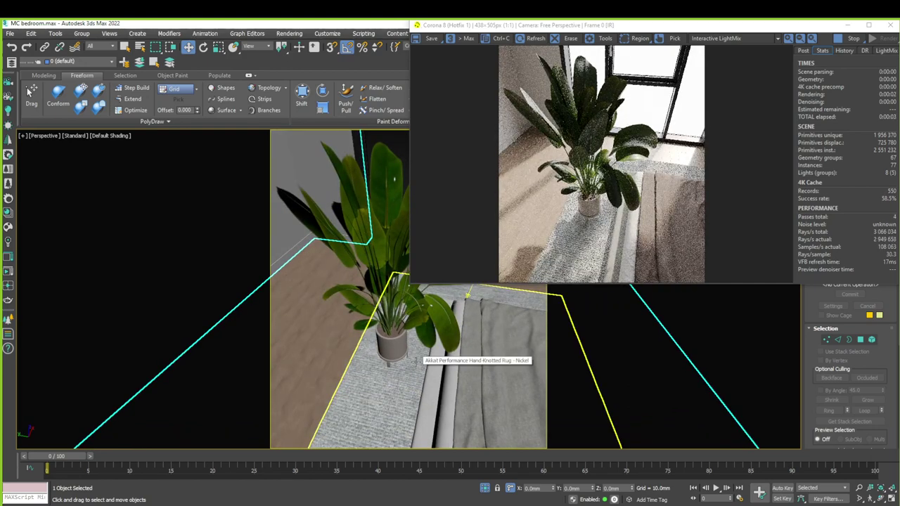
pyautogui.keyDown('alt'); pyautogui.moveTo(416, 361); pyautogui.dragTo(391, 360, button='middle'); pyautogui.keyUp('alt')
# Frame the plant by the wall corner and open the Slate Material Editor
pyautogui.scroll(2, 390, 360)
pyautogui.scroll(2, 373, 364)
pyautogui.scroll(3, 352, 369)
pyautogui.scroll(1, 331, 377)
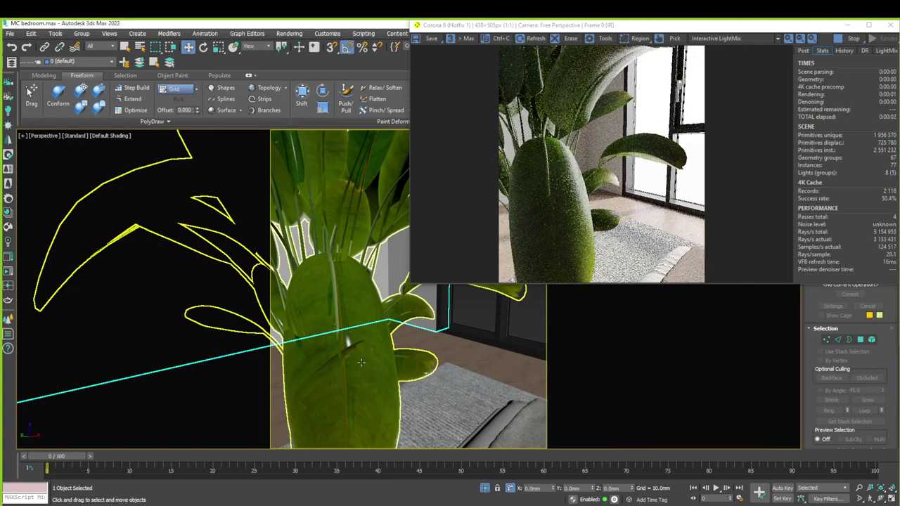
pyautogui.keyDown('alt'); pyautogui.moveTo(345, 342); pyautogui.dragTo(361, 342, button='middle'); pyautogui.keyUp('alt')
pyautogui.scroll(-3, 362, 341)
pyautogui.scroll(-2, 369, 385)
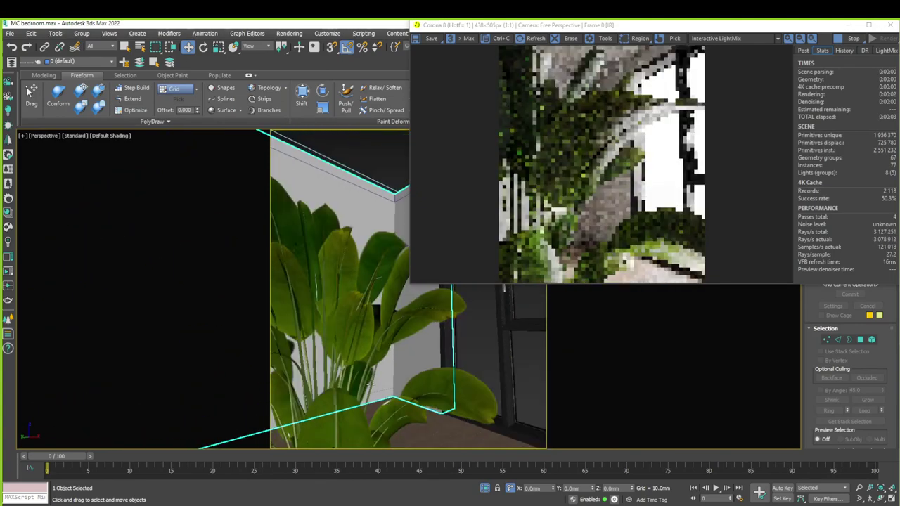
pyautogui.press('m')
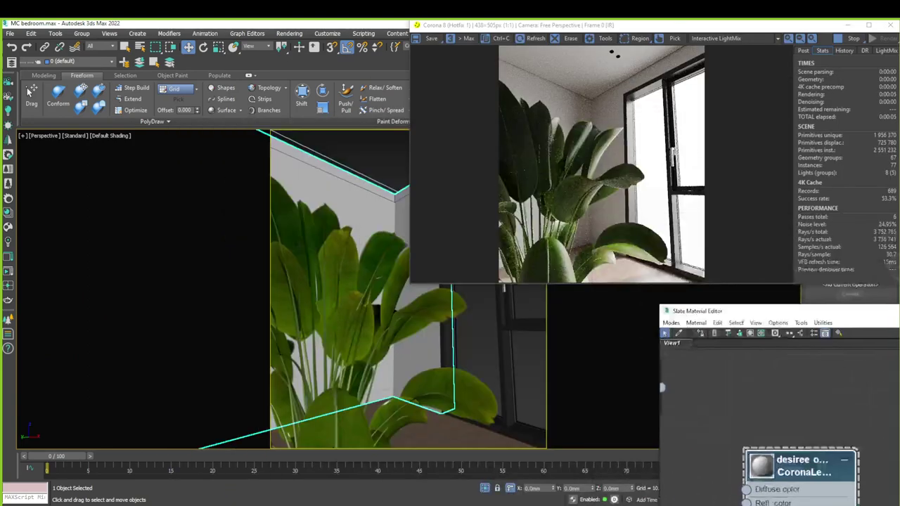
# Eyedrop the plant's material and open the bark diffuse bitmap's output amount
pyautogui.scroll(-3, 561, 233)
pyautogui.scroll(-3, 561, 233)
pyautogui.scroll(-5, 731, 394)
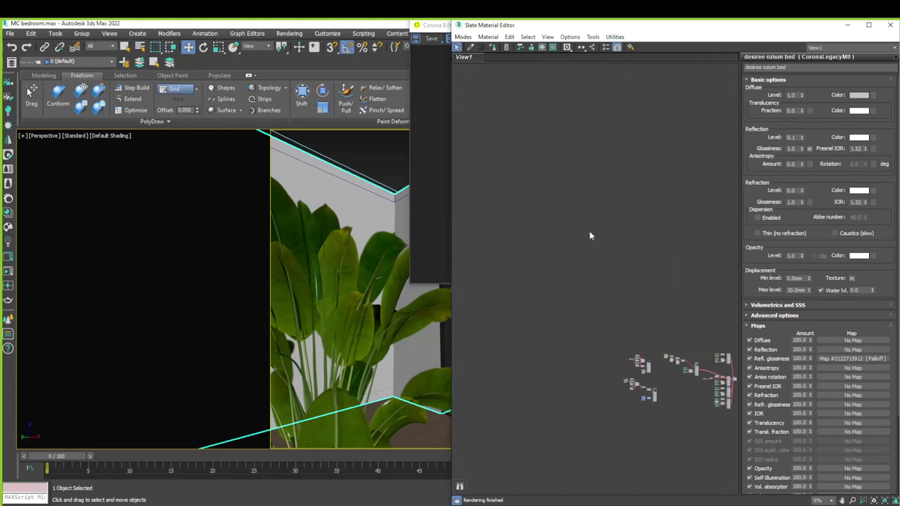
pyautogui.click(470, 48)
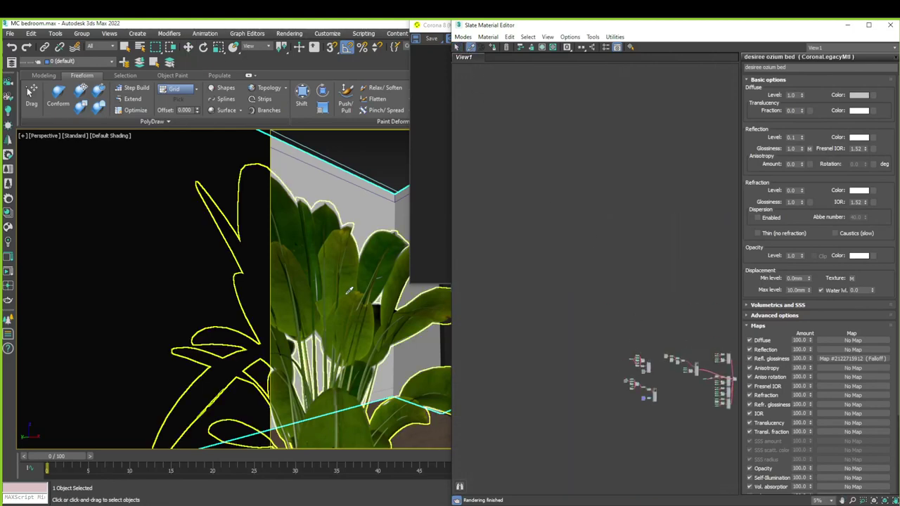
pyautogui.click(329, 255)
pyautogui.scroll(5, 601, 282)
pyautogui.scroll(2, 535, 271)
pyautogui.scroll(2, 557, 315)
pyautogui.scroll(1, 563, 281)
pyautogui.scroll(2, 593, 152)
pyautogui.doubleClick(593, 153)
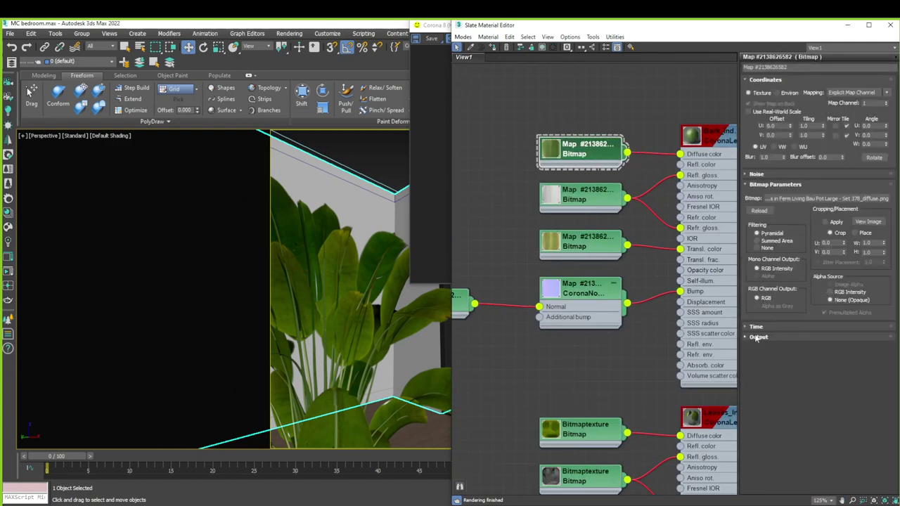
pyautogui.click(757, 338)
pyautogui.doubleClick(879, 292)
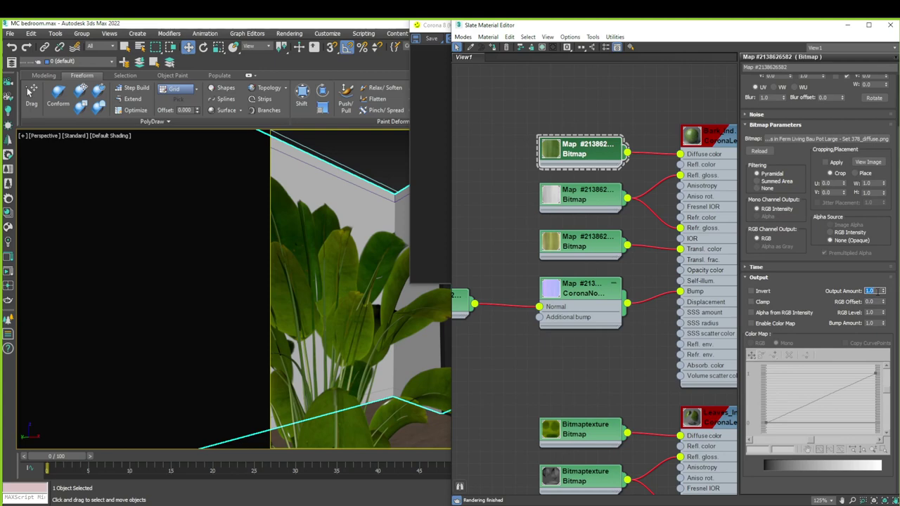
# Bring the Leaves material nodes into view and inspect the Leaves and Bark parameters
pyautogui.moveTo(706, 126); pyautogui.dragTo(631, 151, button='middle')
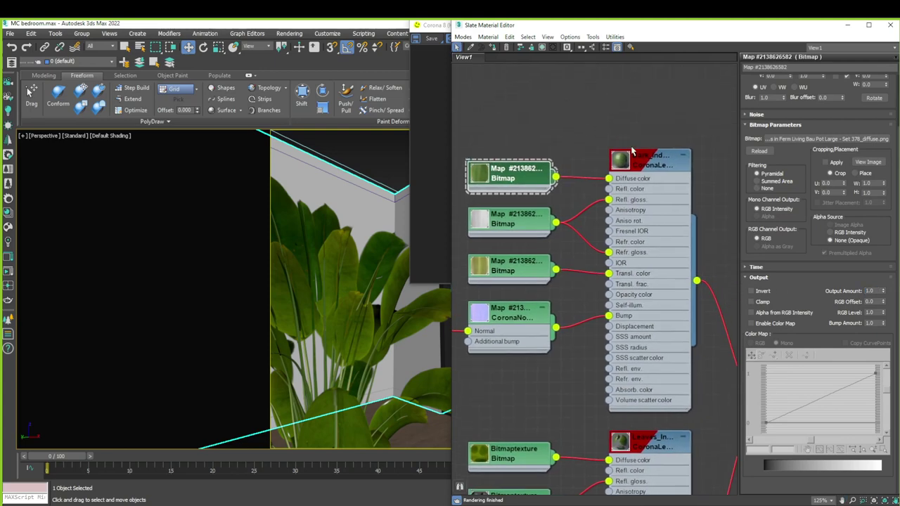
pyautogui.moveTo(550, 293); pyautogui.dragTo(575, 282, button='middle')
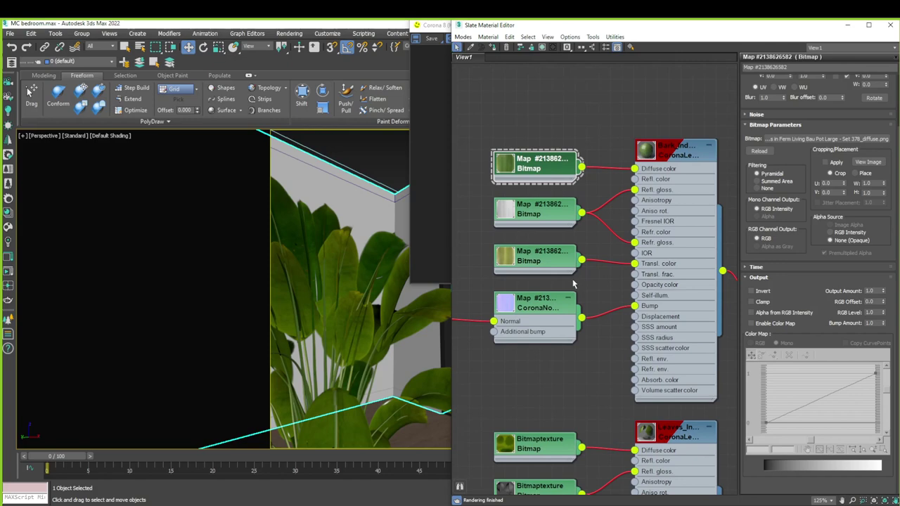
pyautogui.moveTo(547, 354); pyautogui.dragTo(590, 243, button='middle')
pyautogui.scroll(-3, 561, 270)
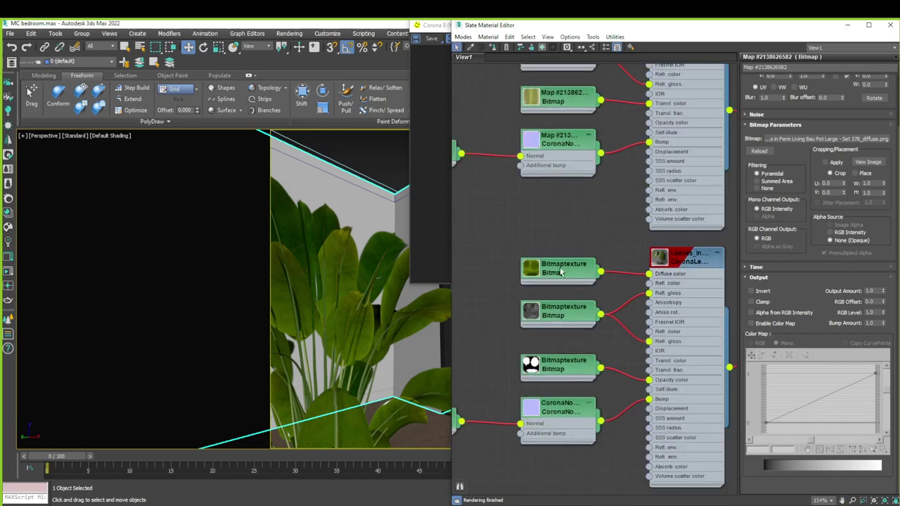
pyautogui.scroll(-2, 570, 270)
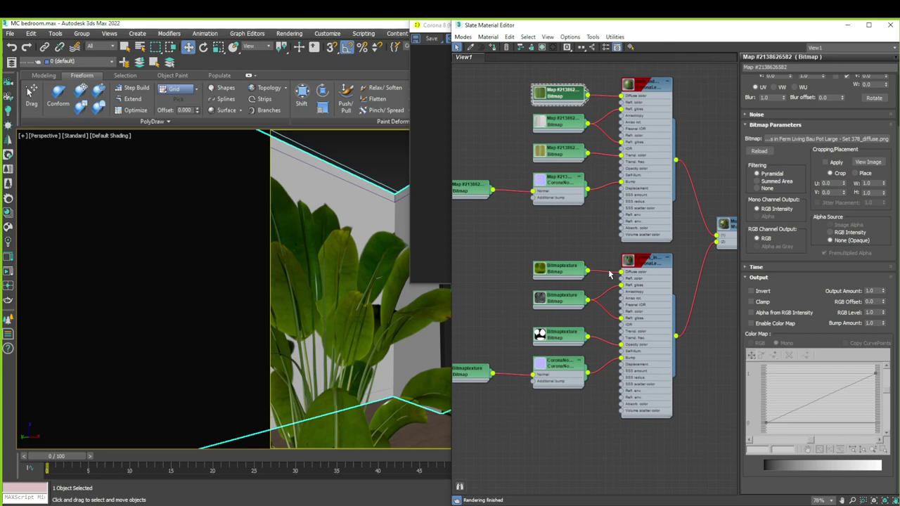
pyautogui.doubleClick(651, 264)
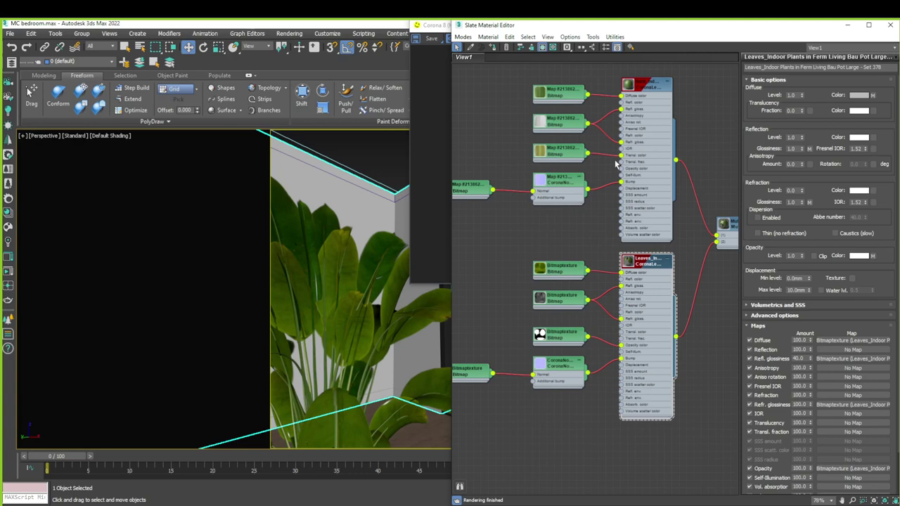
pyautogui.click(655, 90)
pyautogui.doubleClick(655, 90)
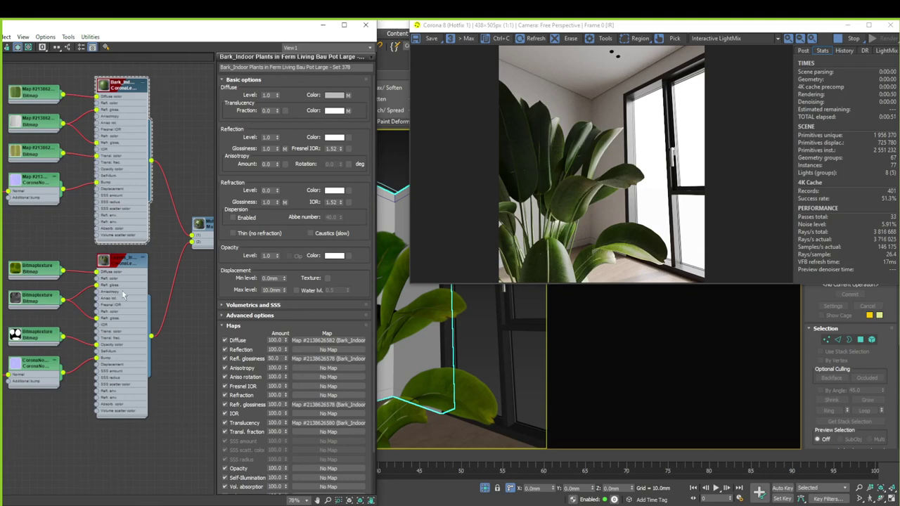
# Try leaf opacity 0.5, then 0.99, and refresh the interactive render
pyautogui.doubleClick(134, 273)
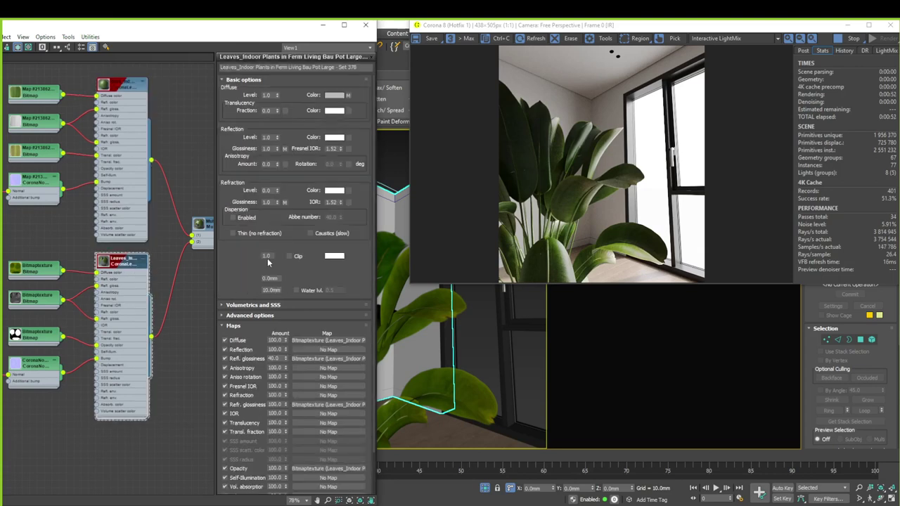
pyautogui.write('0.5')
pyautogui.press('Return')
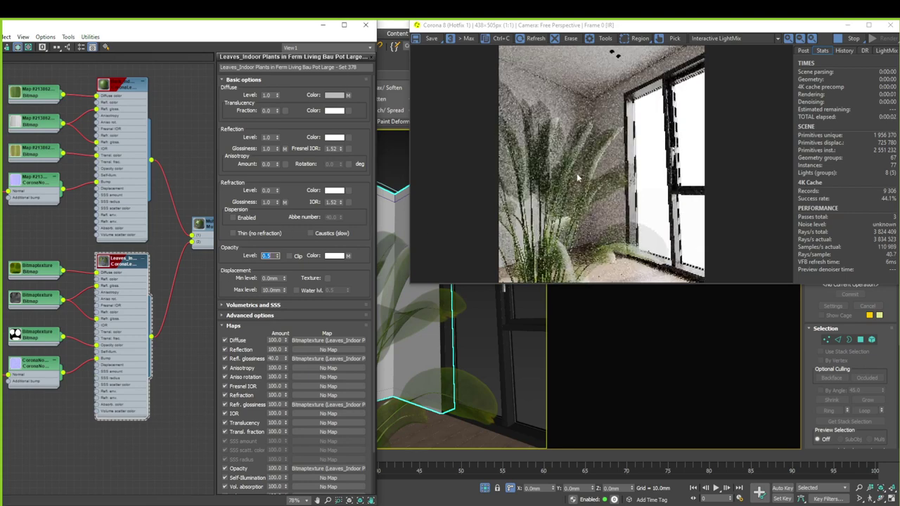
pyautogui.write('0.99')
pyautogui.press('Return')
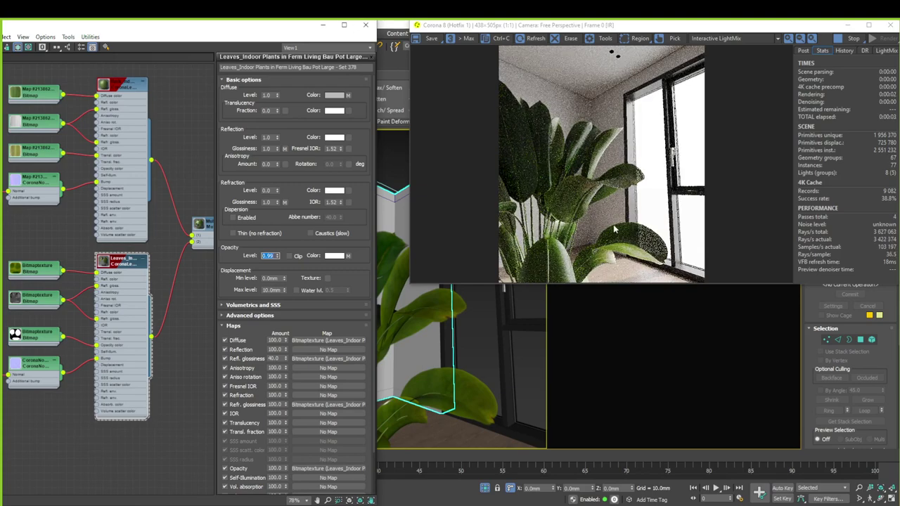
pyautogui.scroll(2, 592, 219)
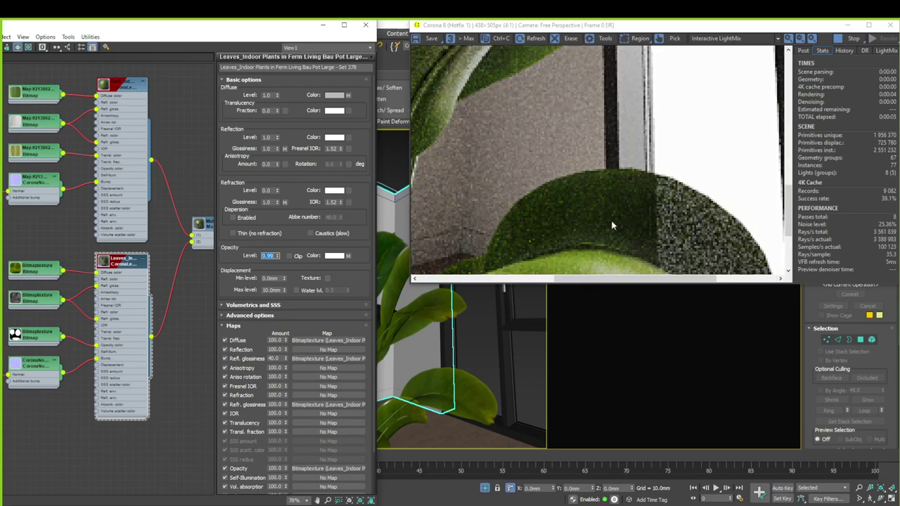
pyautogui.scroll(-2, 612, 225)
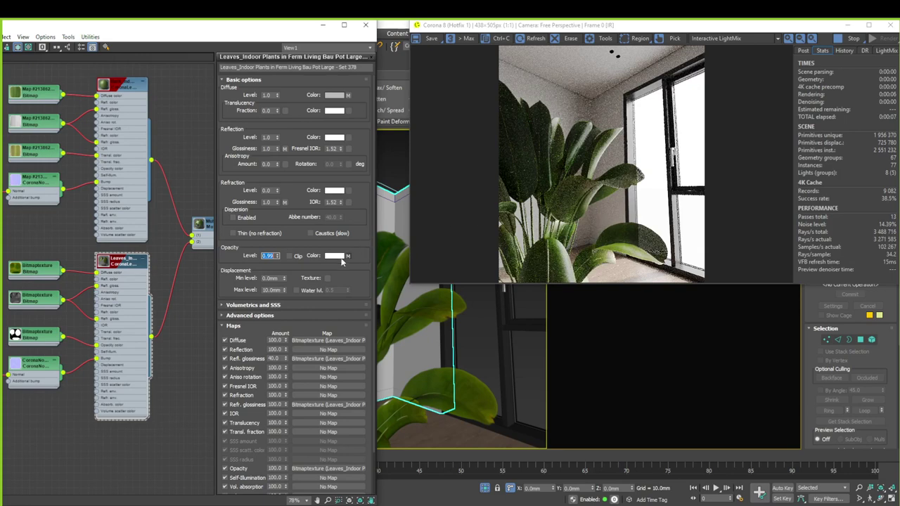
pyautogui.write('1')
pyautogui.press('Return')
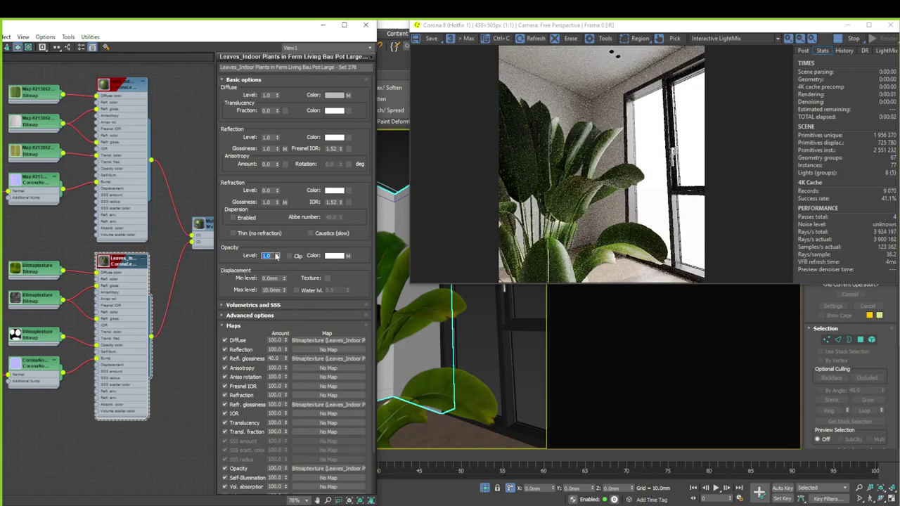
pyautogui.moveTo(278, 110)
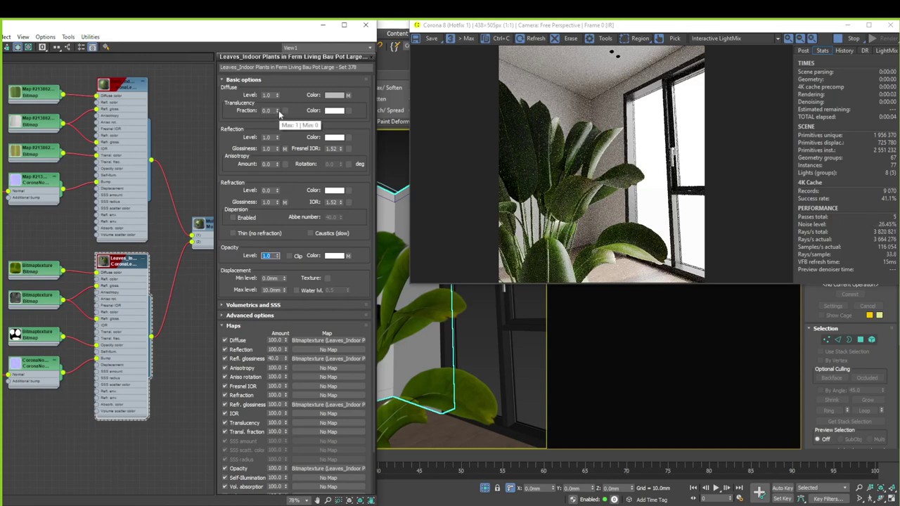
# Test leaf translucency fraction 0.07, reset it to 0.0, and show the Set 378_diffuse.jpg bitmap parameters
pyautogui.moveTo(279, 113); pyautogui.dragTo(278, 108)
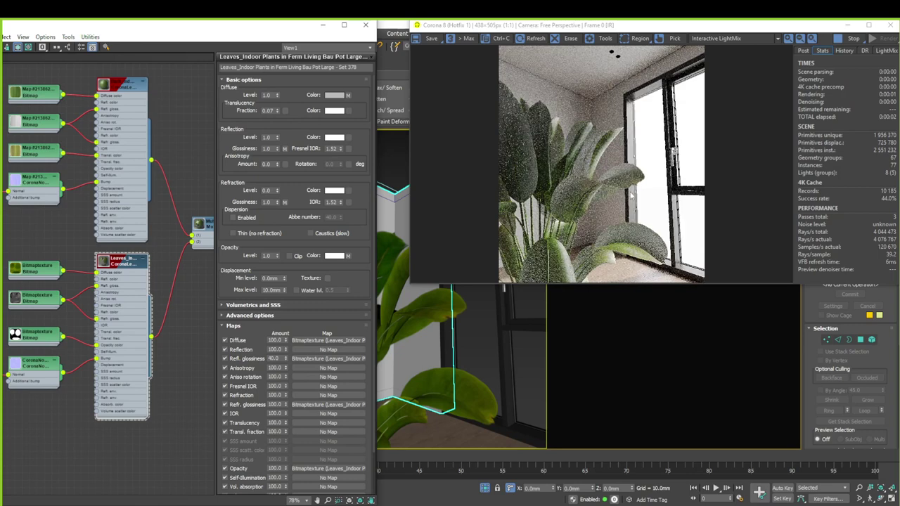
pyautogui.rightClick(279, 111)
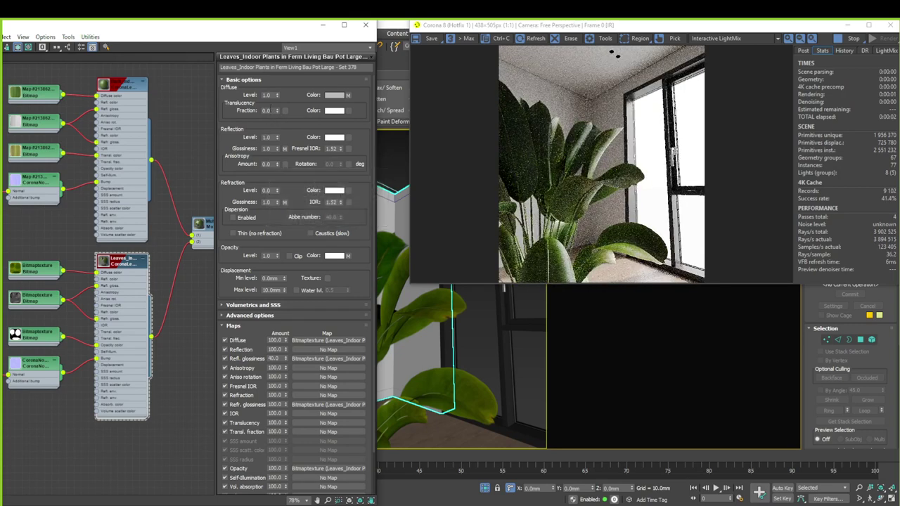
pyautogui.click(32, 273)
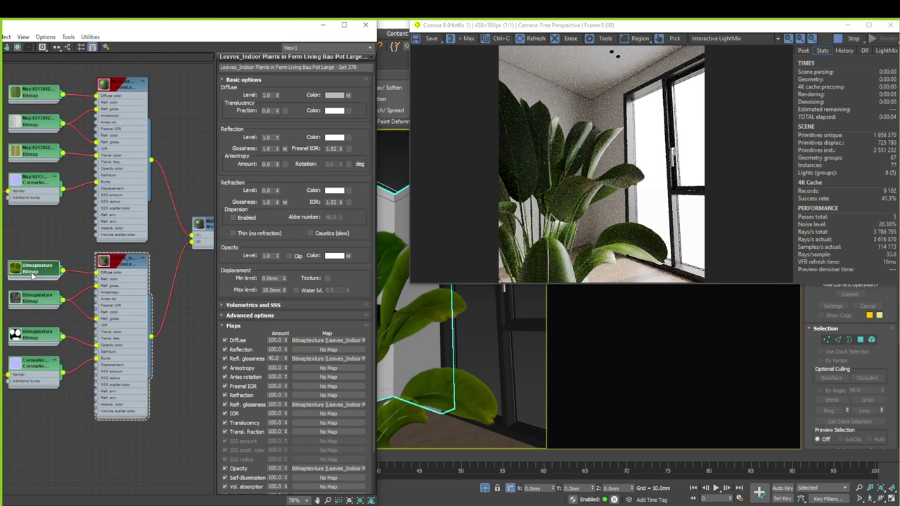
pyautogui.doubleClick(40, 274)
# Set the leaf diffuse bitmap's Output Amount to 1.2
pyautogui.click(235, 336)
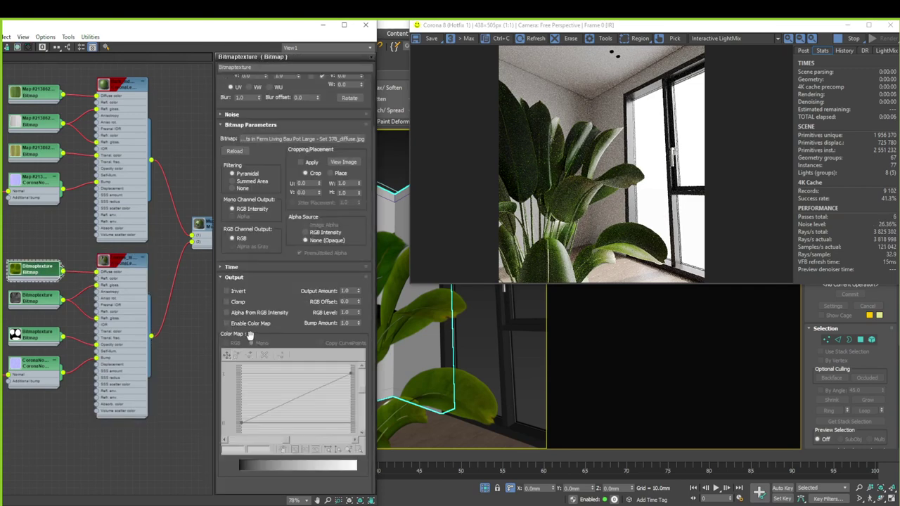
pyautogui.click(344, 291)
pyautogui.write('1.2')
pyautogui.press('Return')
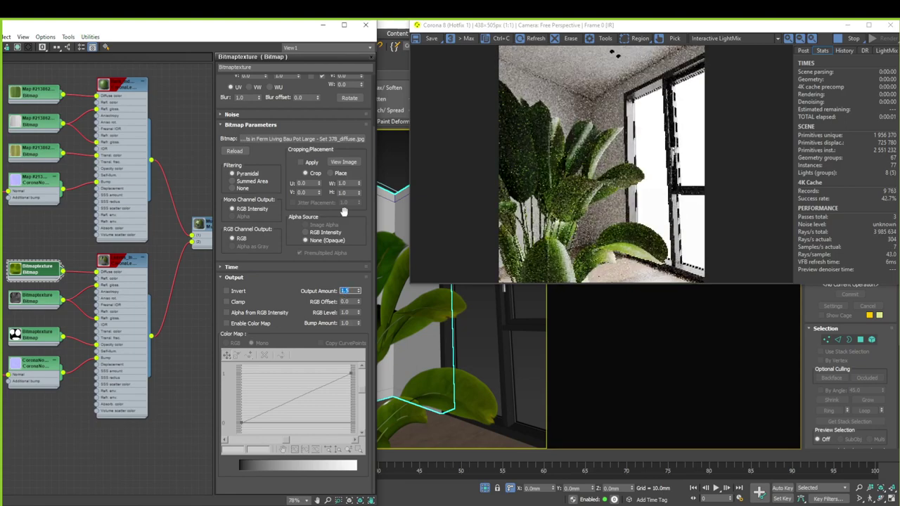
# Open the Bark material's diffuse bitmap and enter an Output Amount of 0.5
pyautogui.doubleClick(145, 104)
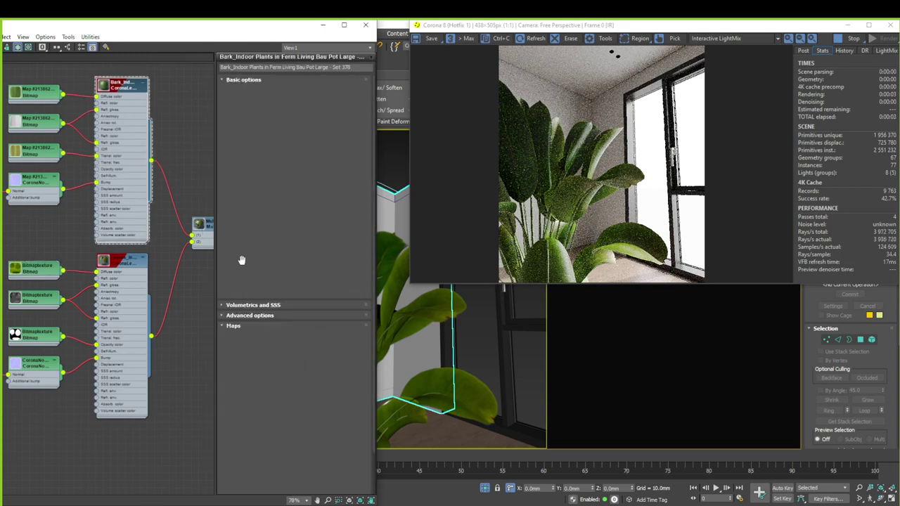
pyautogui.doubleClick(35, 92)
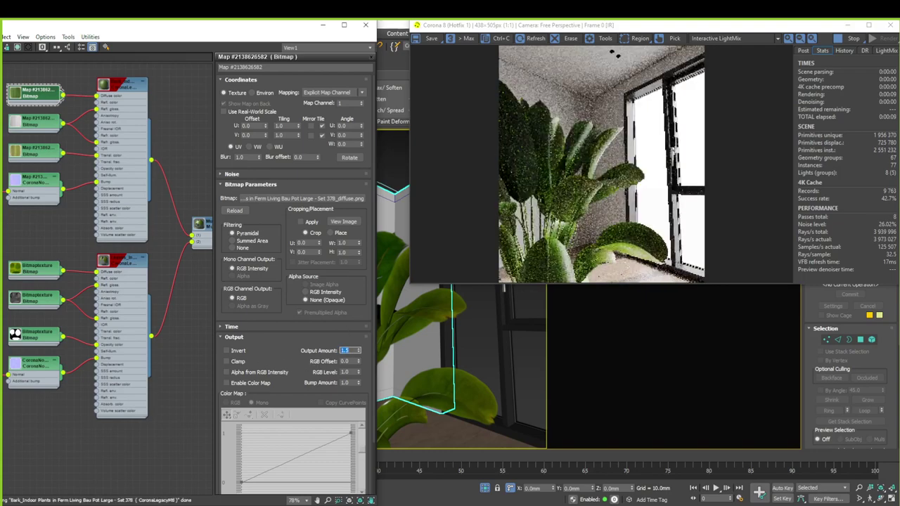
pyautogui.write('0.5')
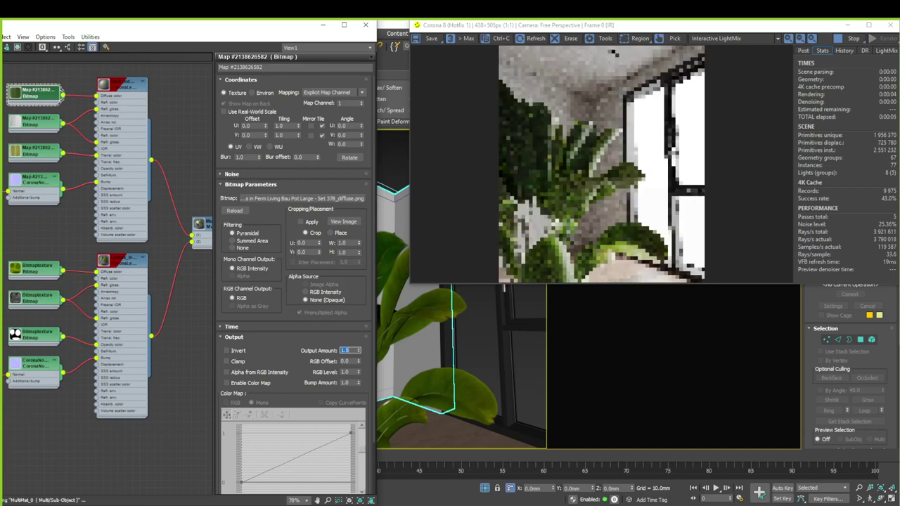
pyautogui.scroll(2, 644, 205)
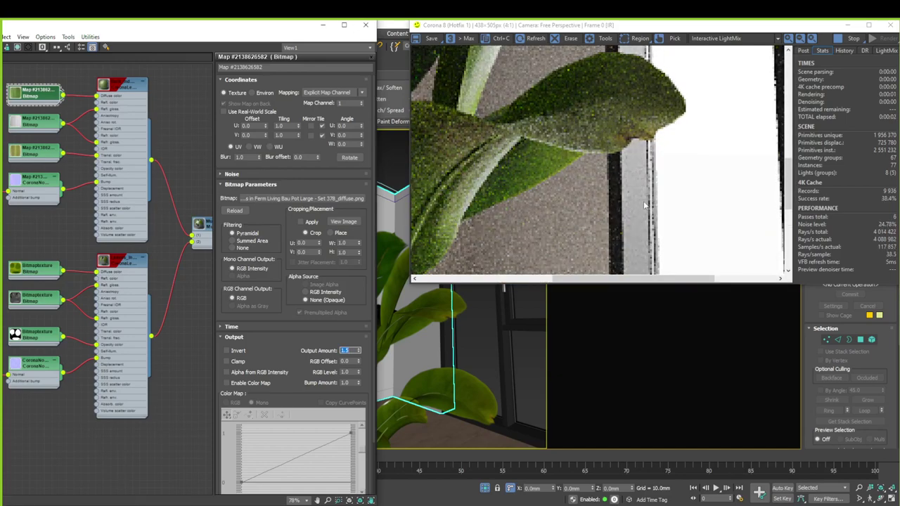
pyautogui.scroll(-2, 644, 204)
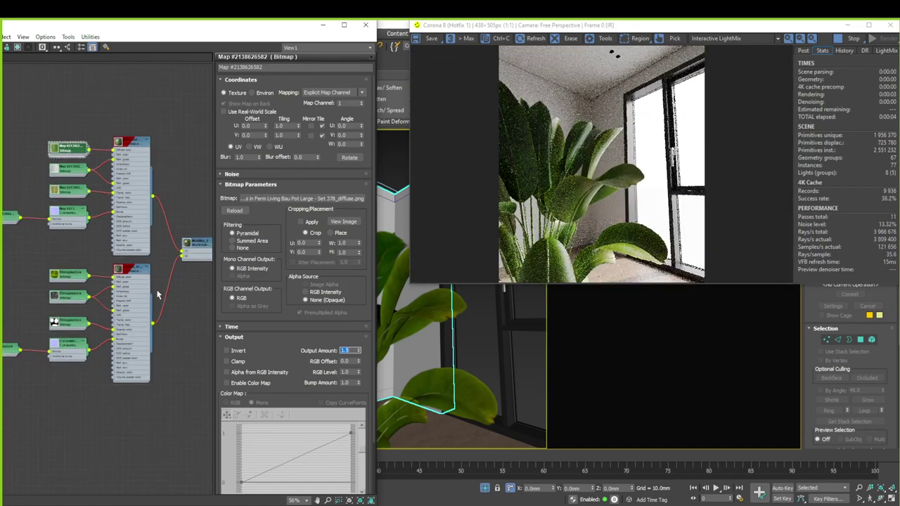
# Orbit around the plant and bring up the translucency colour bitmap's parameters in Slate
pyautogui.scroll(-3, 176, 290)
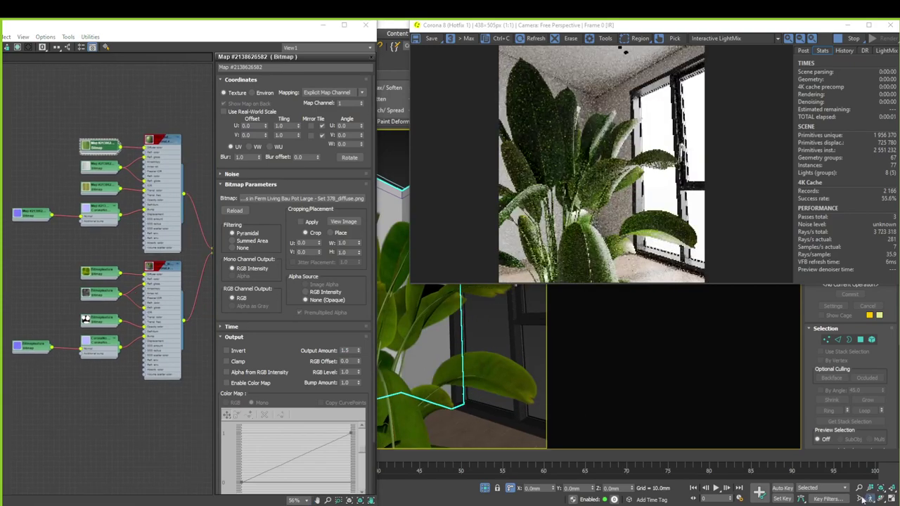
pyautogui.keyDown('alt'); pyautogui.moveTo(492, 366); pyautogui.dragTo(447, 381, button='middle'); pyautogui.keyUp('alt')
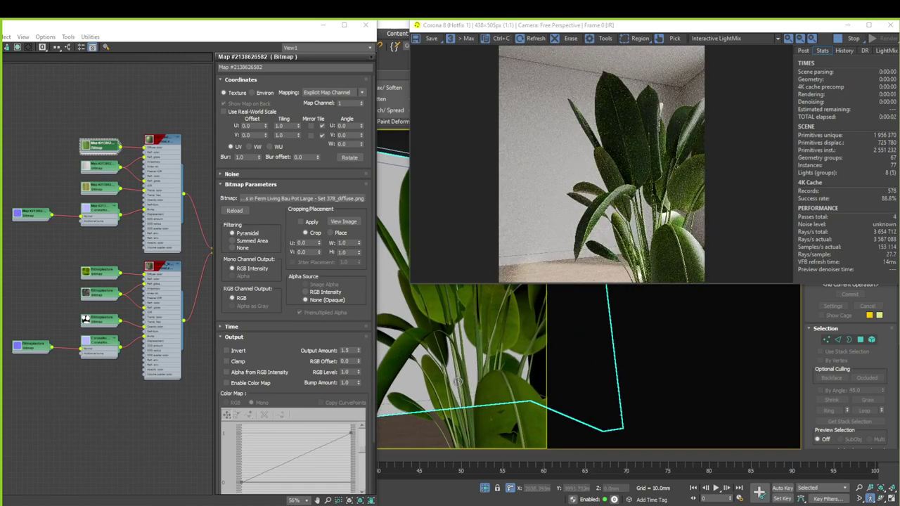
pyautogui.rightClick(141, 246)
pyautogui.press('Escape')
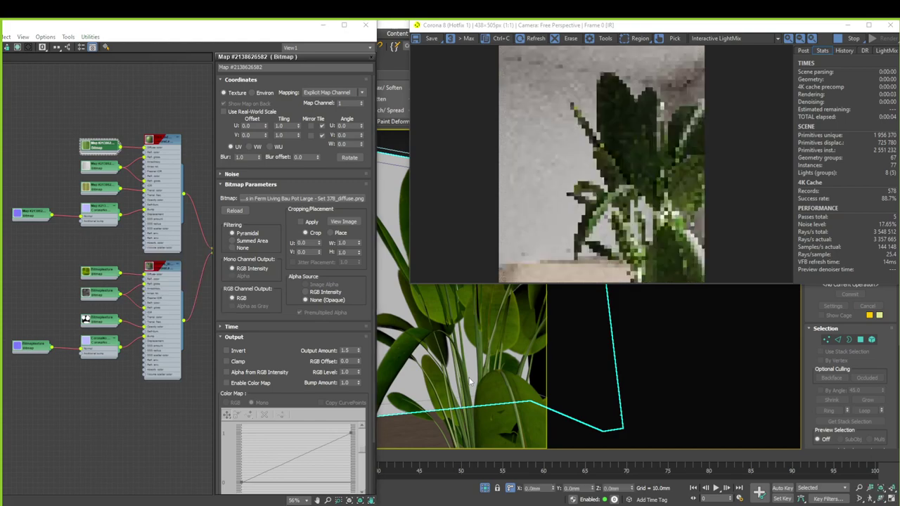
pyautogui.scroll(2, 104, 232)
pyautogui.scroll(4, 104, 232)
pyautogui.click(105, 232)
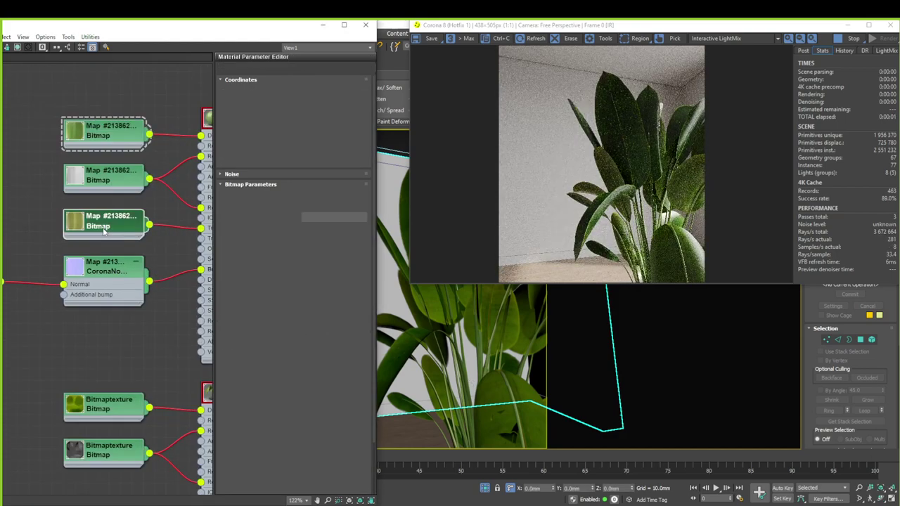
pyautogui.moveTo(143, 239)
pyautogui.mouseDown(button='middle')
pyautogui.moveTo(90, 239)
pyautogui.moveTo(88, 226)
pyautogui.mouseUp(button='middle')
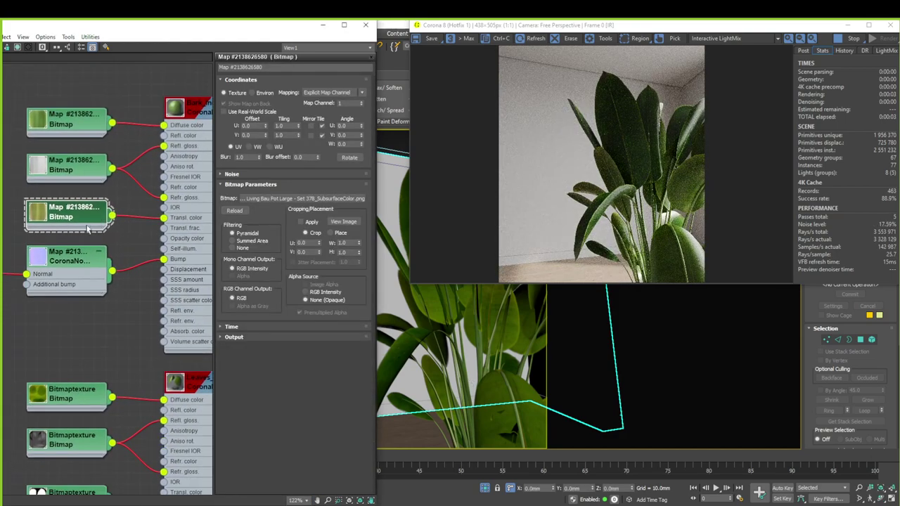
# Change the SubsurfaceColor bitmap's Output Amount to 1.5 while watching the Corona render
pyautogui.click(273, 338)
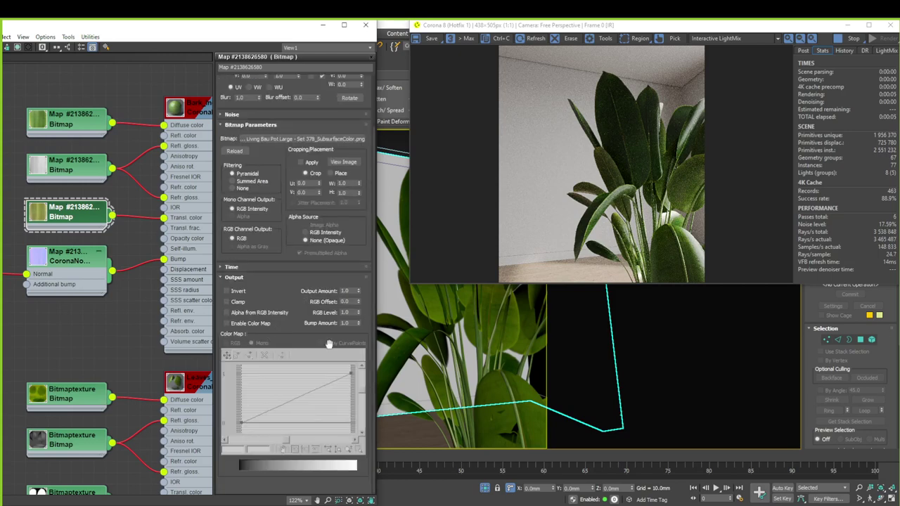
pyautogui.write('1')
pyautogui.press('Return')
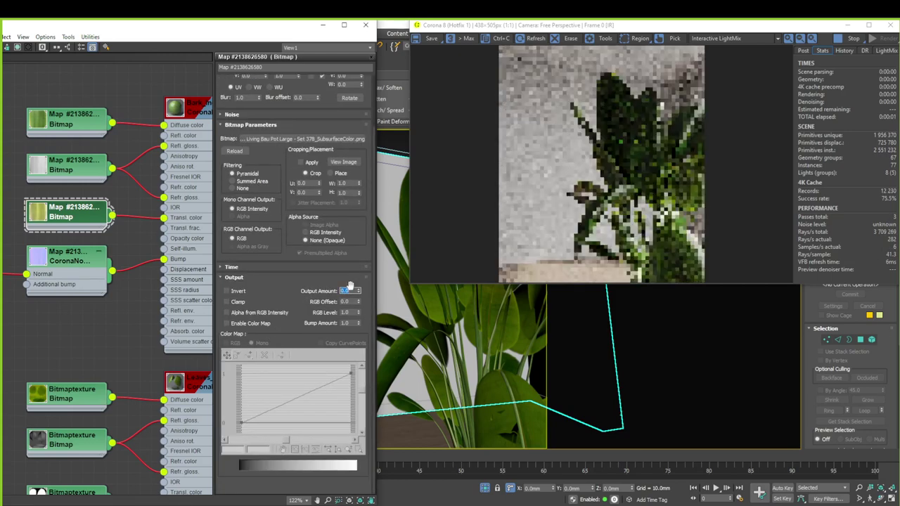
pyautogui.write('1')
pyautogui.press('Return')
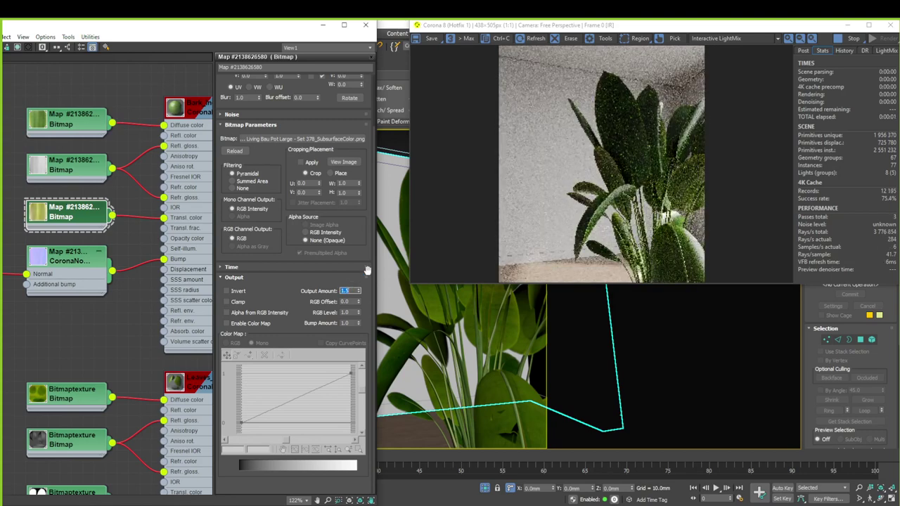
pyautogui.moveTo(301, 34); pyautogui.dragTo(234, 23)
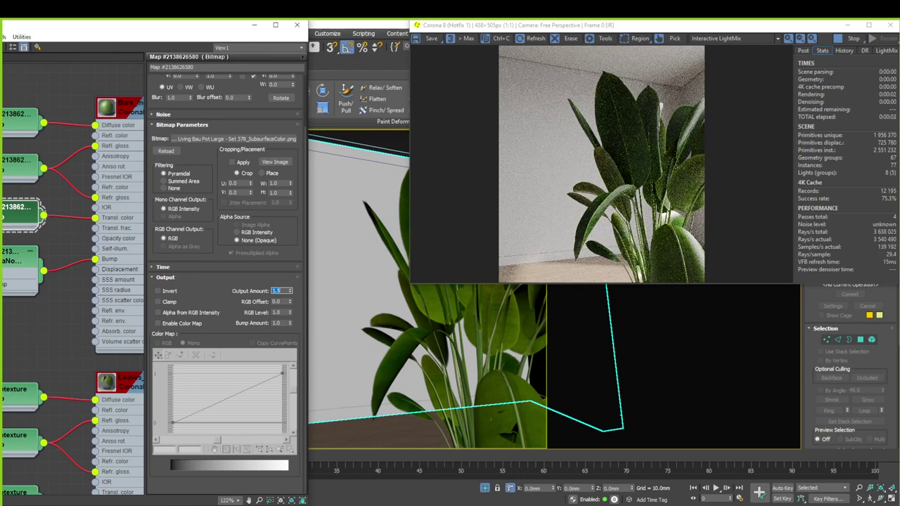
pyautogui.click(410, 341)
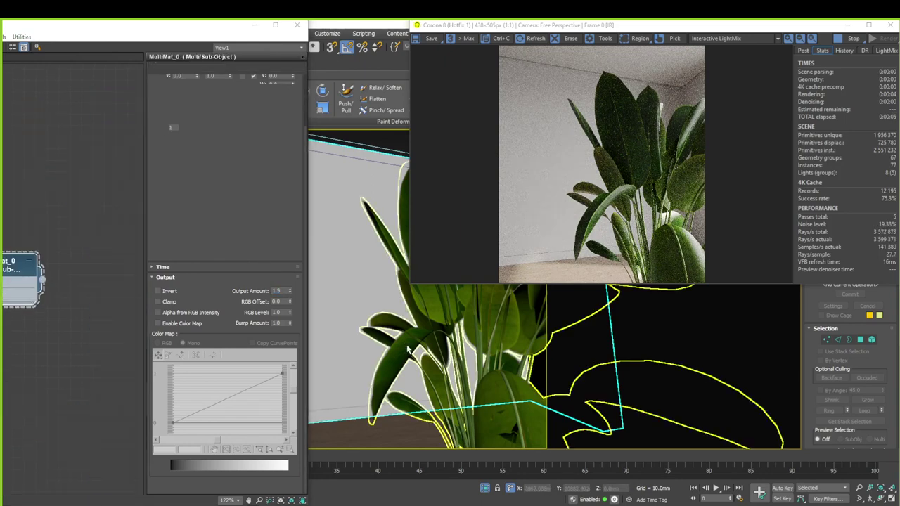
# Show the plant's MultiMat_0 material and pan Slate to its Bitmap and Bark nodes
pyautogui.click(23, 304)
pyautogui.moveTo(41, 251); pyautogui.dragTo(137, 247, button='middle')
pyautogui.moveTo(80, 24)
pyautogui.mouseDown()
pyautogui.moveTo(342, 43)
pyautogui.moveTo(329, 40)
pyautogui.mouseUp()
pyautogui.scroll(-3, 234, 200)
pyautogui.scroll(-3, 234, 200)
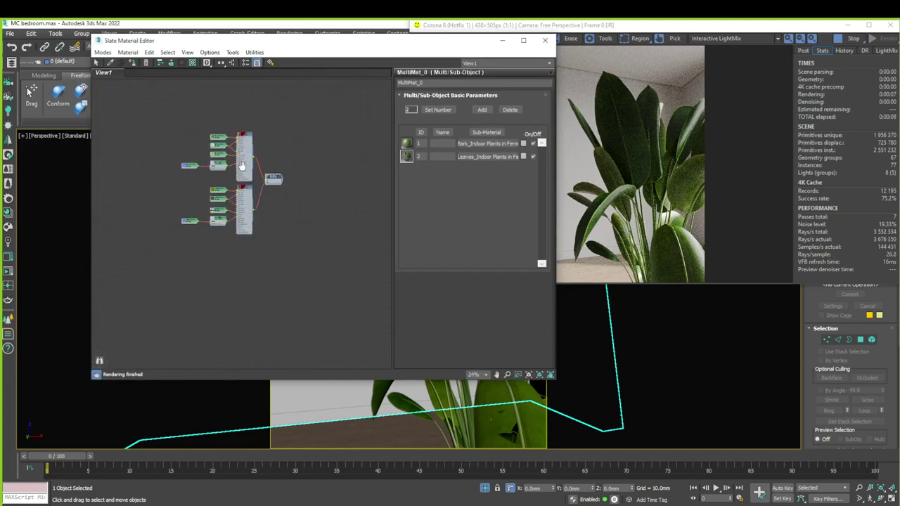
pyautogui.scroll(3, 234, 199)
pyautogui.scroll(3, 234, 199)
pyautogui.scroll(2, 234, 200)
pyautogui.moveTo(218, 291)
pyautogui.mouseDown(button='middle')
pyautogui.moveTo(218, 221)
pyautogui.moveTo(173, 281)
pyautogui.moveTo(220, 346)
pyautogui.mouseUp(button='middle')
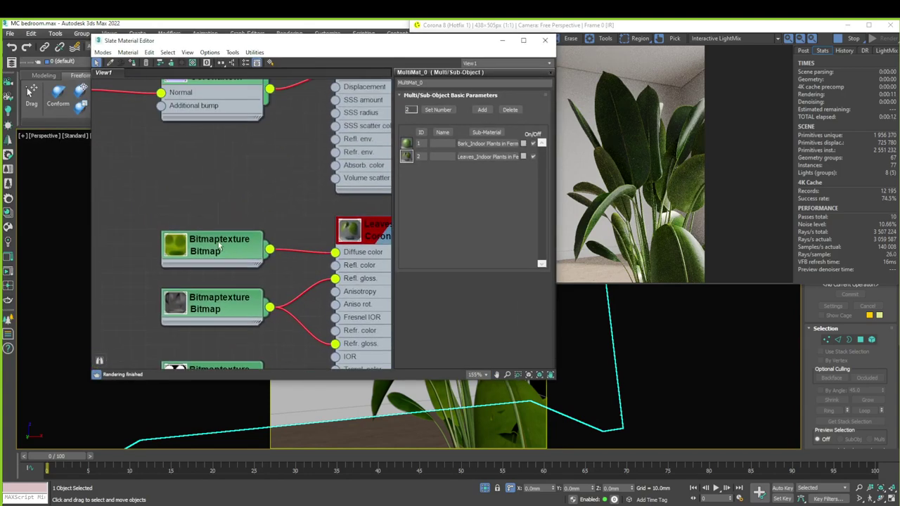
pyautogui.moveTo(223, 217)
pyautogui.mouseDown(button='middle')
pyautogui.moveTo(355, 231)
pyautogui.moveTo(201, 303)
pyautogui.mouseUp(button='middle')
pyautogui.scroll(1, 242, 176)
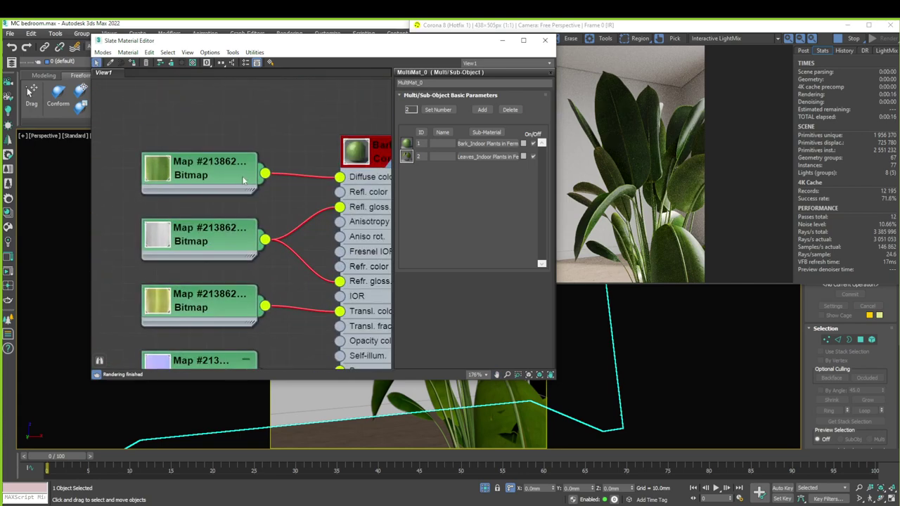
pyautogui.moveTo(302, 210); pyautogui.dragTo(240, 218, button='middle')
# Test the Bark diffuse bitmap's Output Amount spinner, then cancel back to 1.5
pyautogui.click(339, 168)
pyautogui.doubleClick(340, 169)
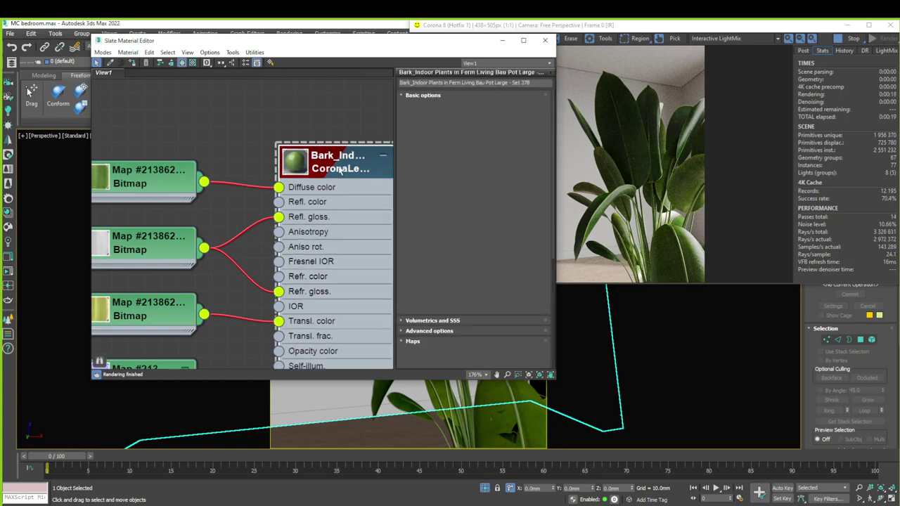
pyautogui.doubleClick(152, 185)
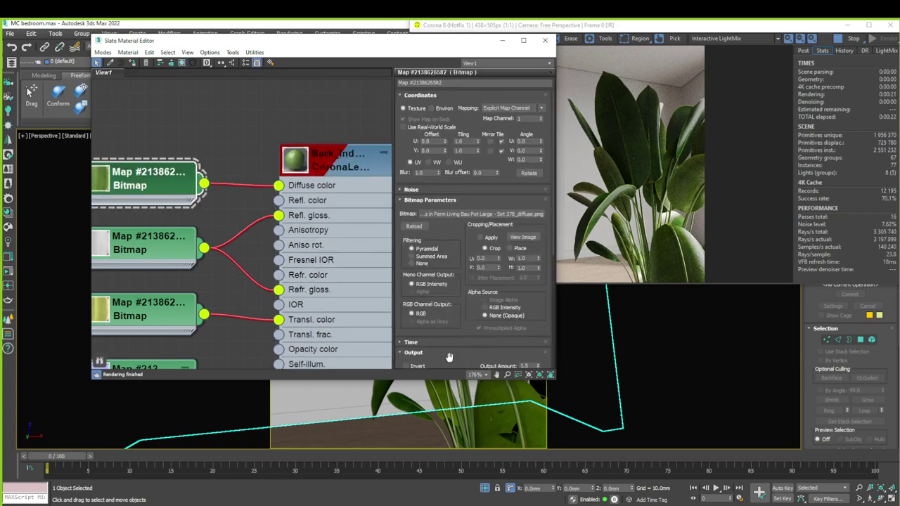
pyautogui.scroll(-2, 542, 351)
pyautogui.moveTo(540, 325); pyautogui.dragTo(537, 196)
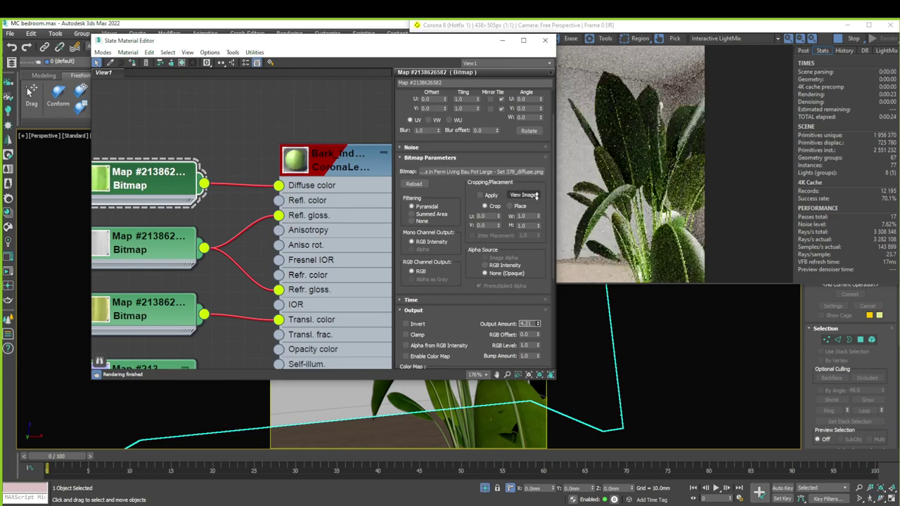
pyautogui.moveTo(536, 196); pyautogui.dragTo(546, 492)
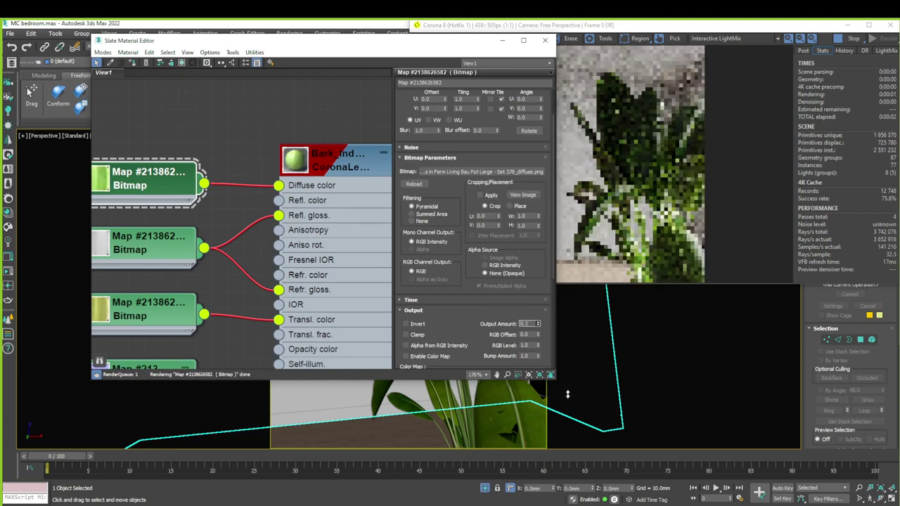
pyautogui.rightClick(545, 491)
pyautogui.scroll(-3, 279, 314)
# Raise the Leaves diffuse bitmap's Output Amount to 4.39 with the spinner
pyautogui.moveTo(279, 315); pyautogui.dragTo(258, 84, button='middle')
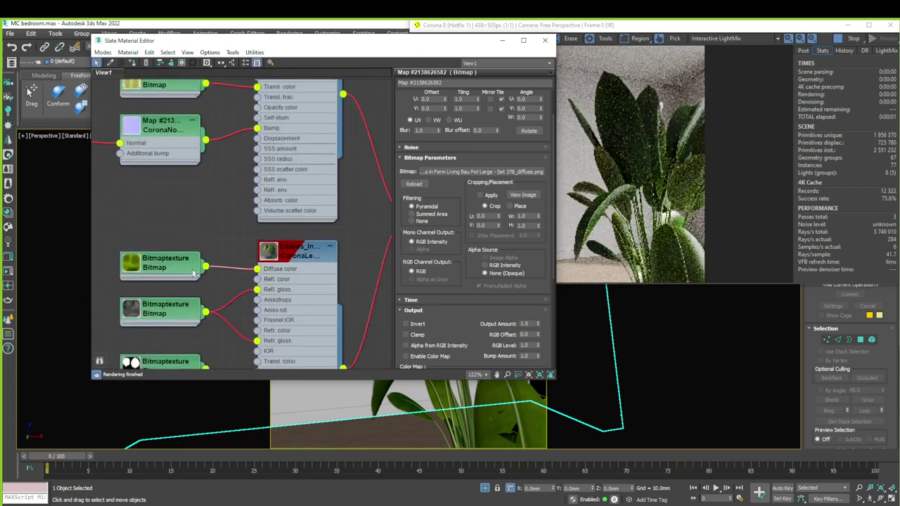
pyautogui.click(184, 274)
pyautogui.moveTo(538, 325); pyautogui.dragTo(540, 189)
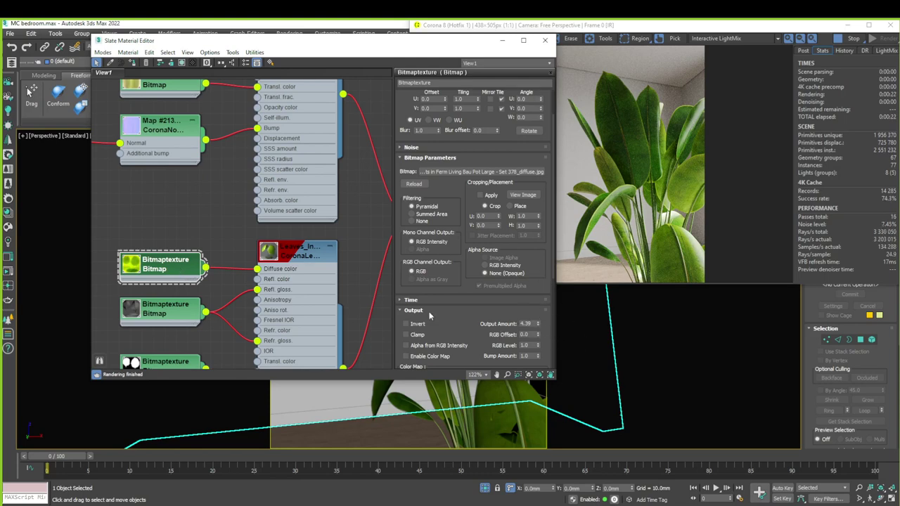
pyautogui.moveTo(158, 267); pyautogui.dragTo(181, 255)
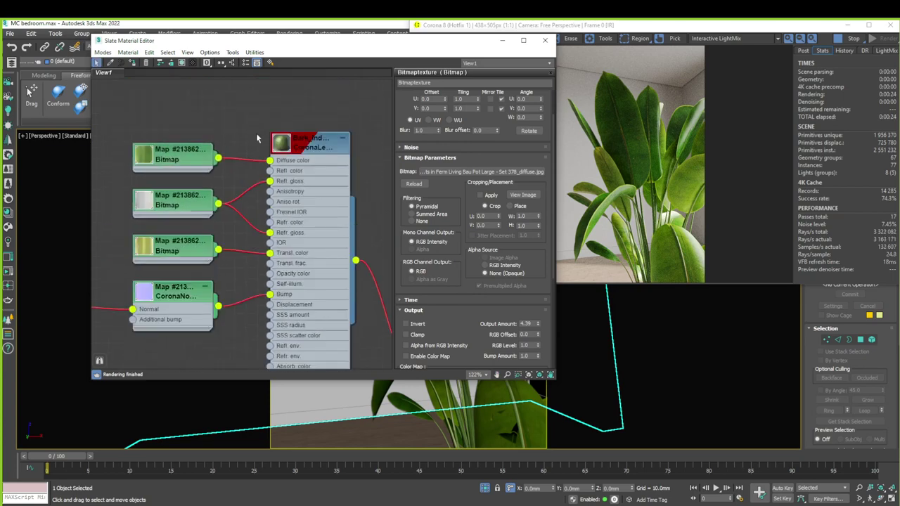
# Change the leaves diffuse bitmap's Output Amount from 4.39 to 1.0, then settle on 3.0
pyautogui.moveTo(225, 185); pyautogui.dragTo(188, 172, button='middle')
pyautogui.scroll(2, 188, 172)
pyautogui.moveTo(232, 162); pyautogui.dragTo(204, 176)
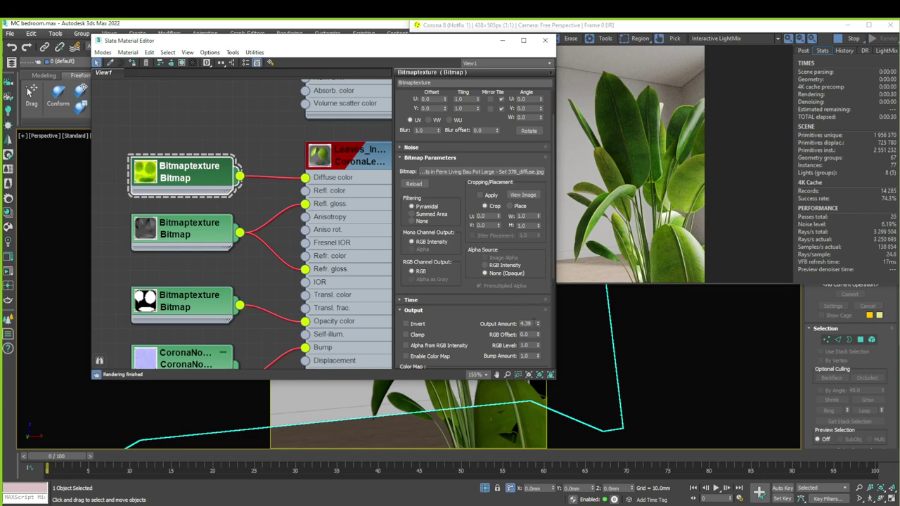
pyautogui.doubleClick(526, 323)
pyautogui.write('1')
pyautogui.press('Return')
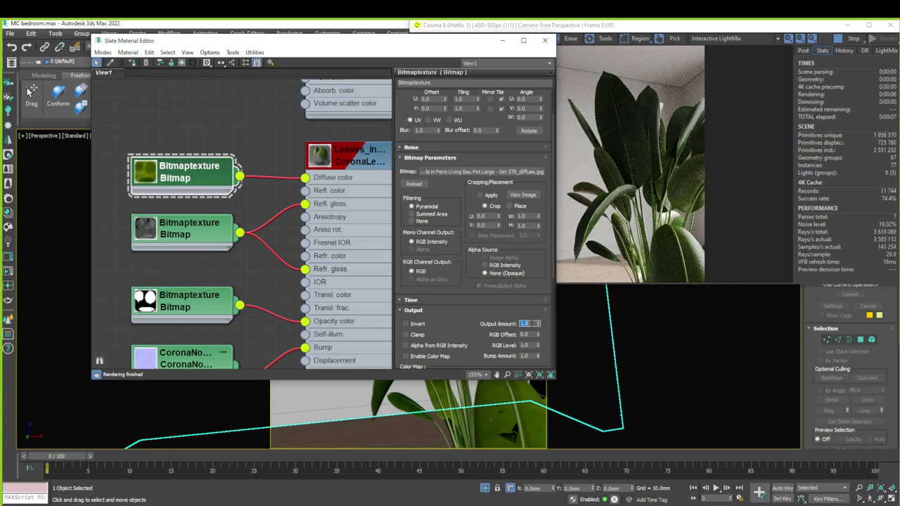
pyautogui.write('3')
pyautogui.press('Return')
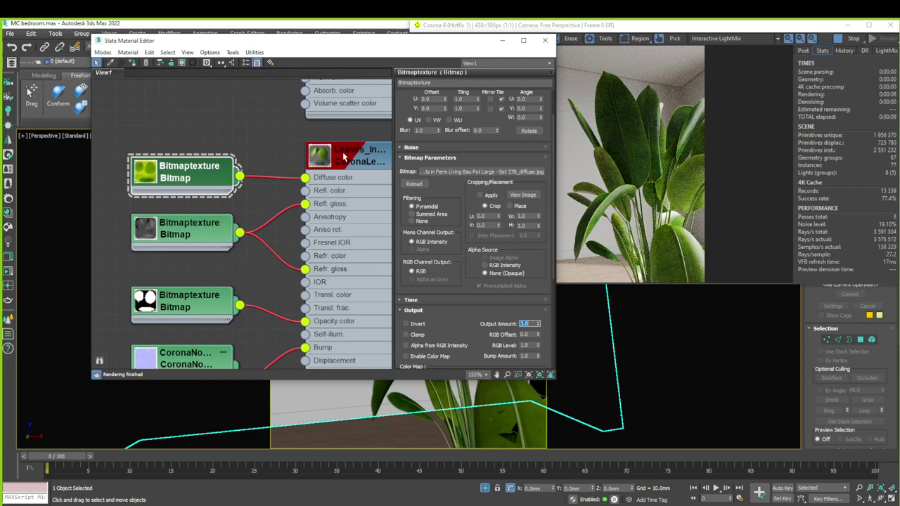
# Line up the Bitmap and CoronaNormal nodes, then close the Slate Material Editor
pyautogui.scroll(-3, 326, 180)
pyautogui.moveTo(204, 200); pyautogui.dragTo(258, 127, button='middle')
pyautogui.moveTo(262, 146); pyautogui.dragTo(251, 146)
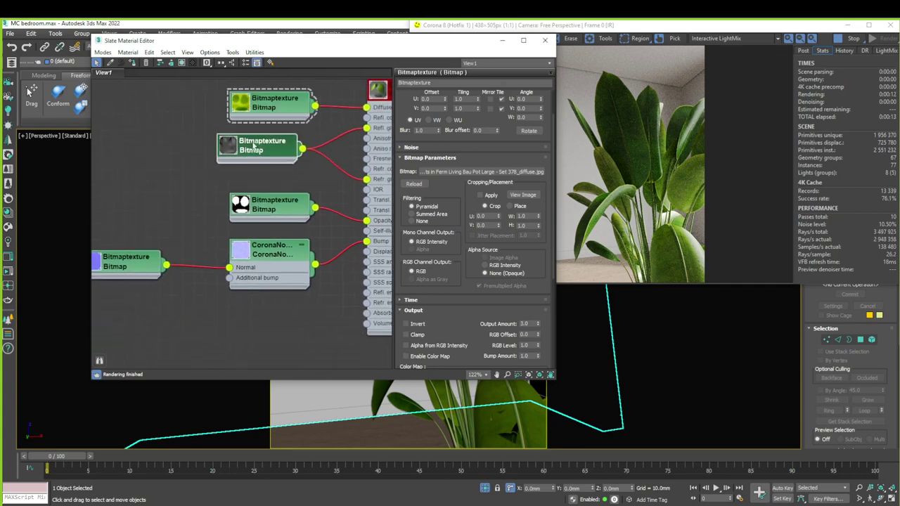
pyautogui.moveTo(293, 204); pyautogui.dragTo(282, 204)
pyautogui.moveTo(278, 241); pyautogui.dragTo(259, 258)
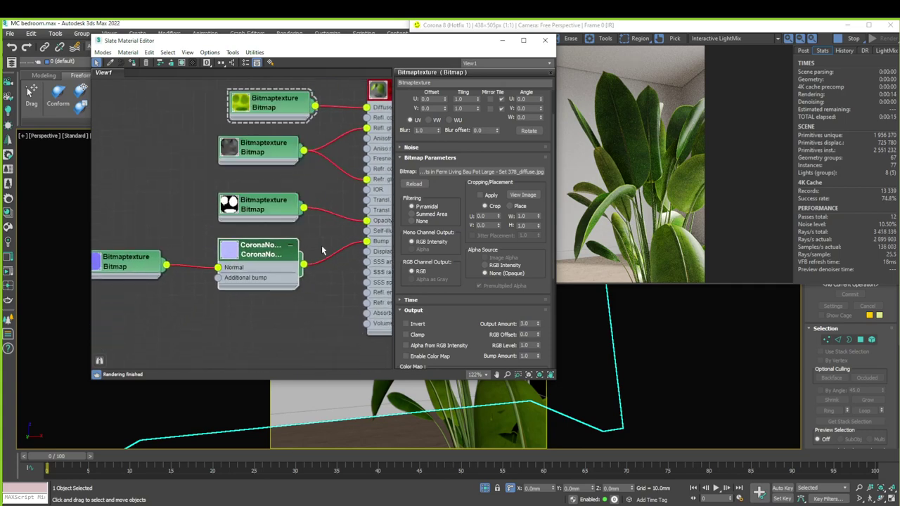
pyautogui.moveTo(392, 213); pyautogui.dragTo(290, 256, button='middle')
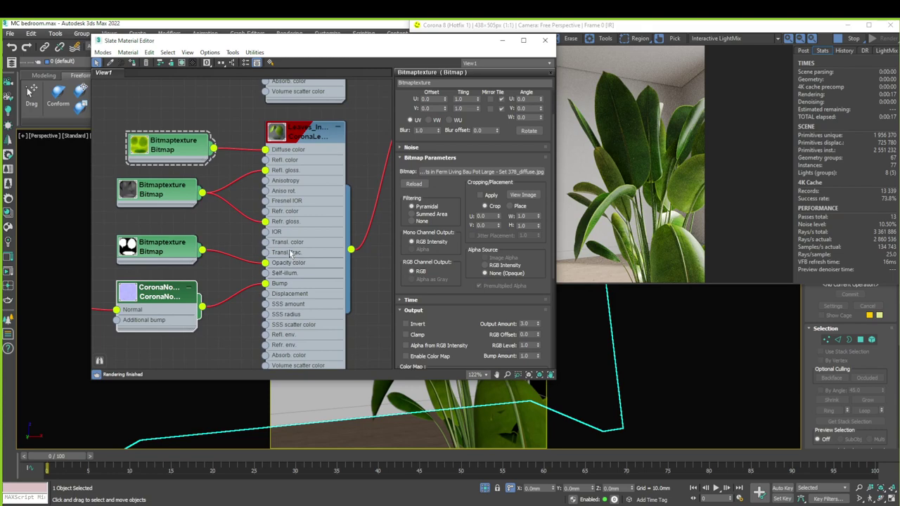
pyautogui.moveTo(246, 181); pyautogui.dragTo(285, 241, button='middle')
pyautogui.moveTo(306, 197); pyautogui.dragTo(316, 330, button='middle')
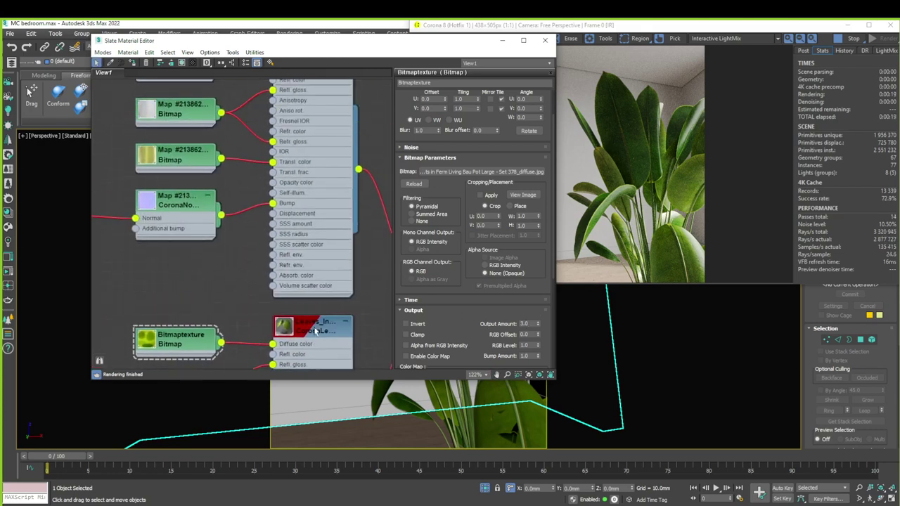
pyautogui.click(544, 40)
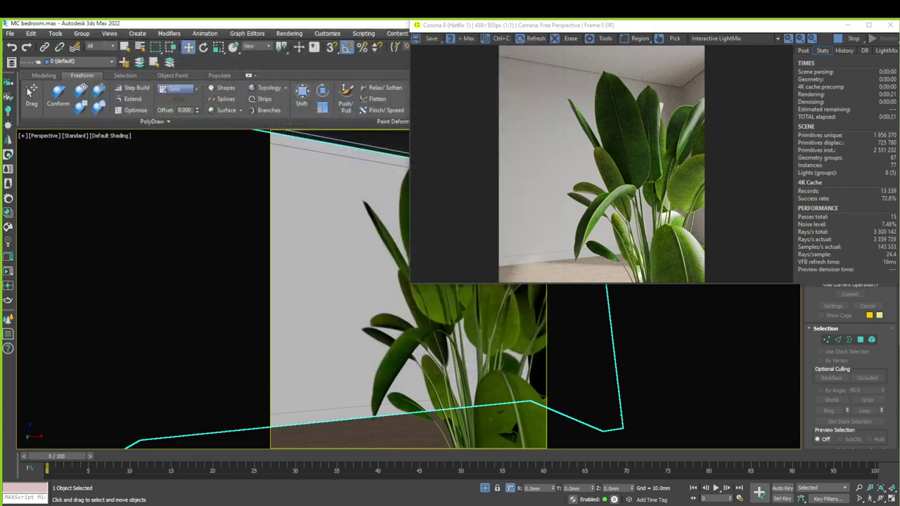